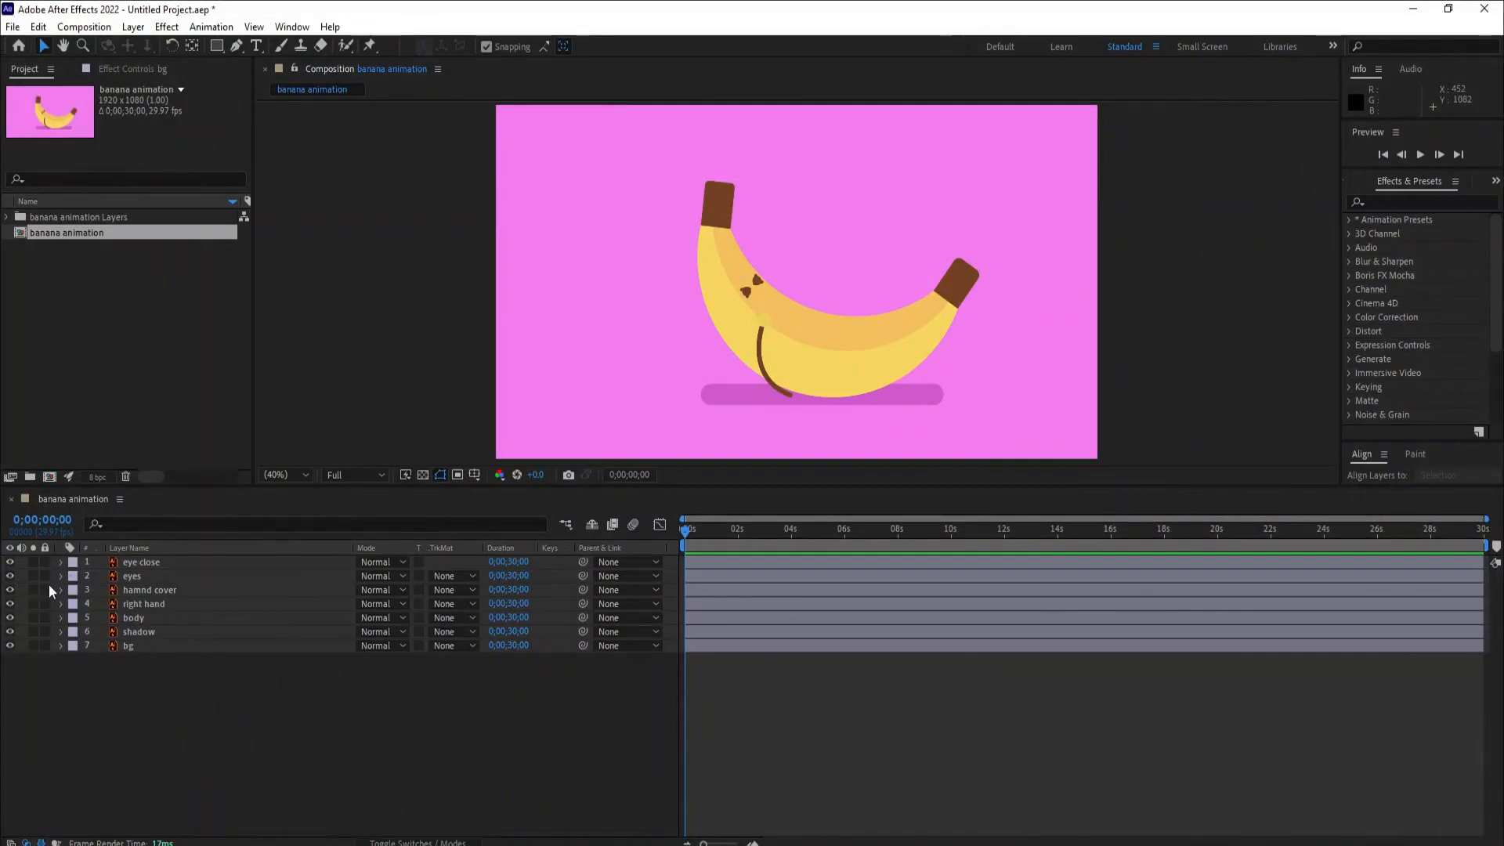
Examine what each layer contains by switching the visibility of the banana's parts, shadow and background off and on.
{"action": "left_click", "coordinate": [10, 562]}
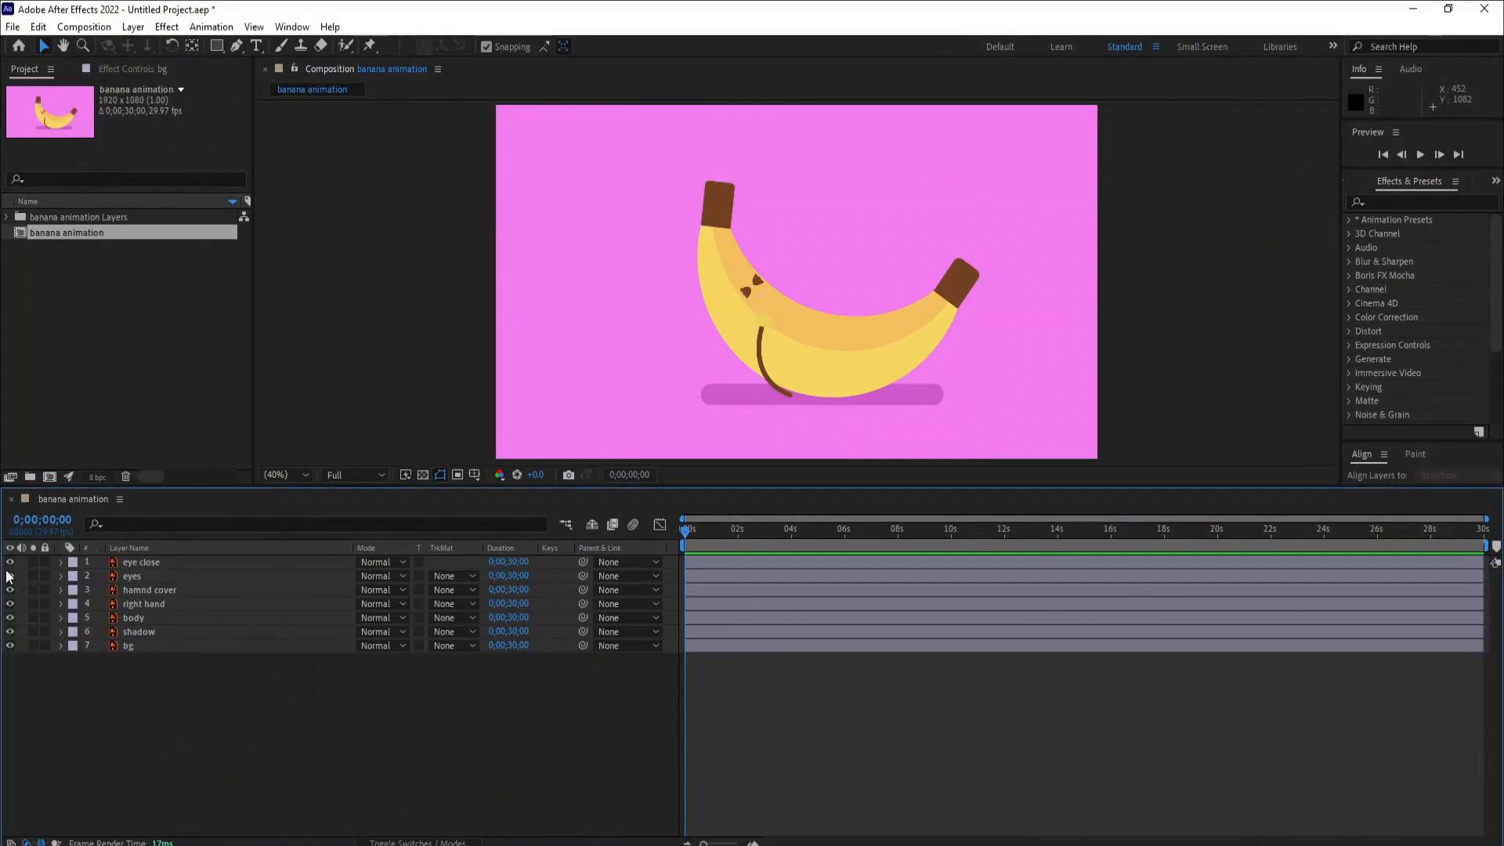
{"action": "left_click", "coordinate": [132, 580]}
{"action": "left_click", "coordinate": [143, 591]}
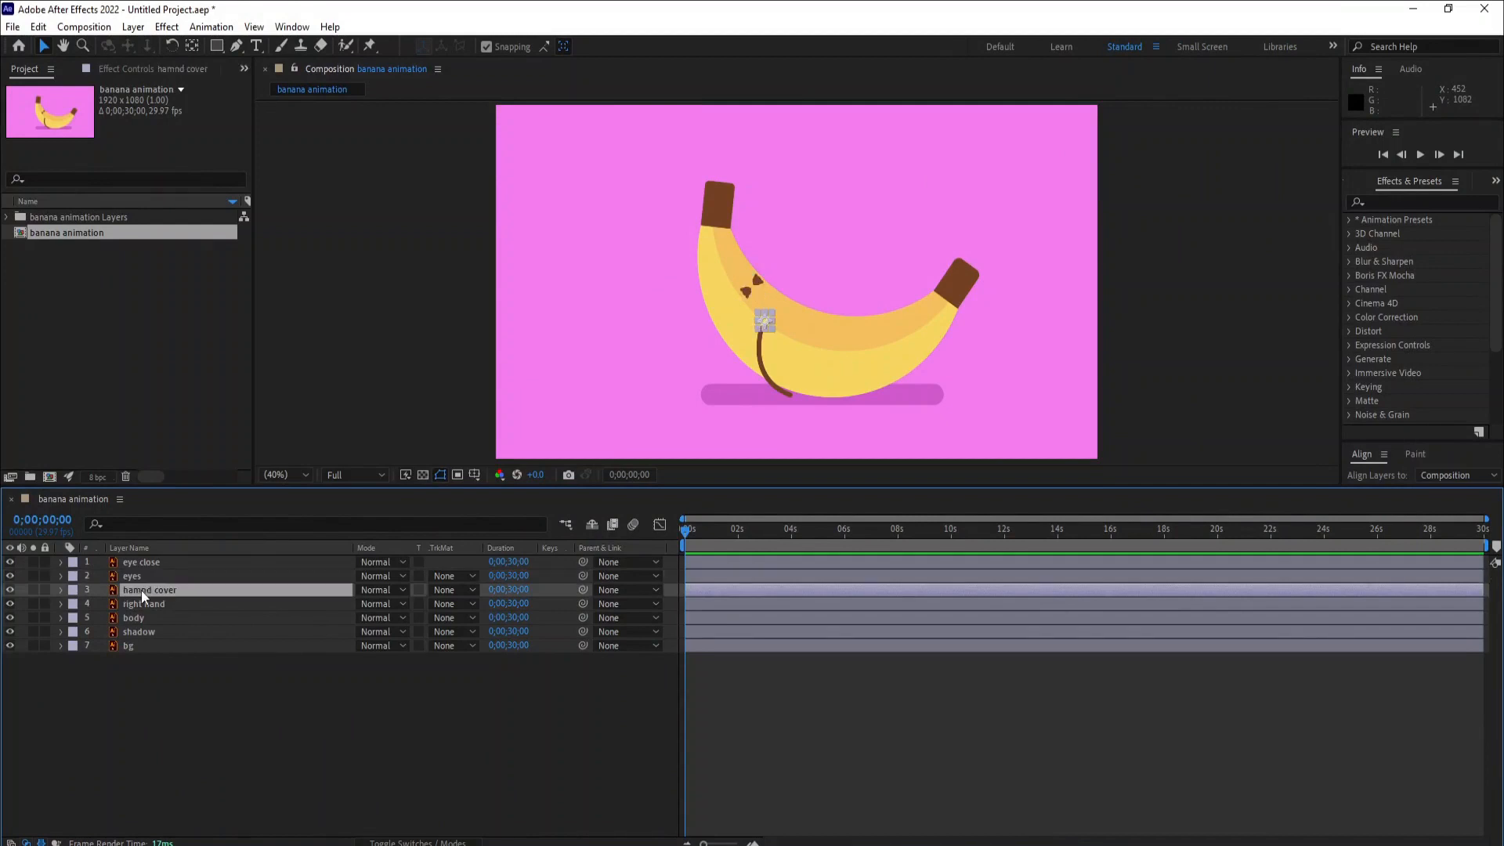
{"action": "left_click", "coordinate": [10, 591]}
{"action": "left_click", "coordinate": [10, 604]}
{"action": "left_click", "coordinate": [10, 604]}
{"action": "left_click", "coordinate": [44, 708]}
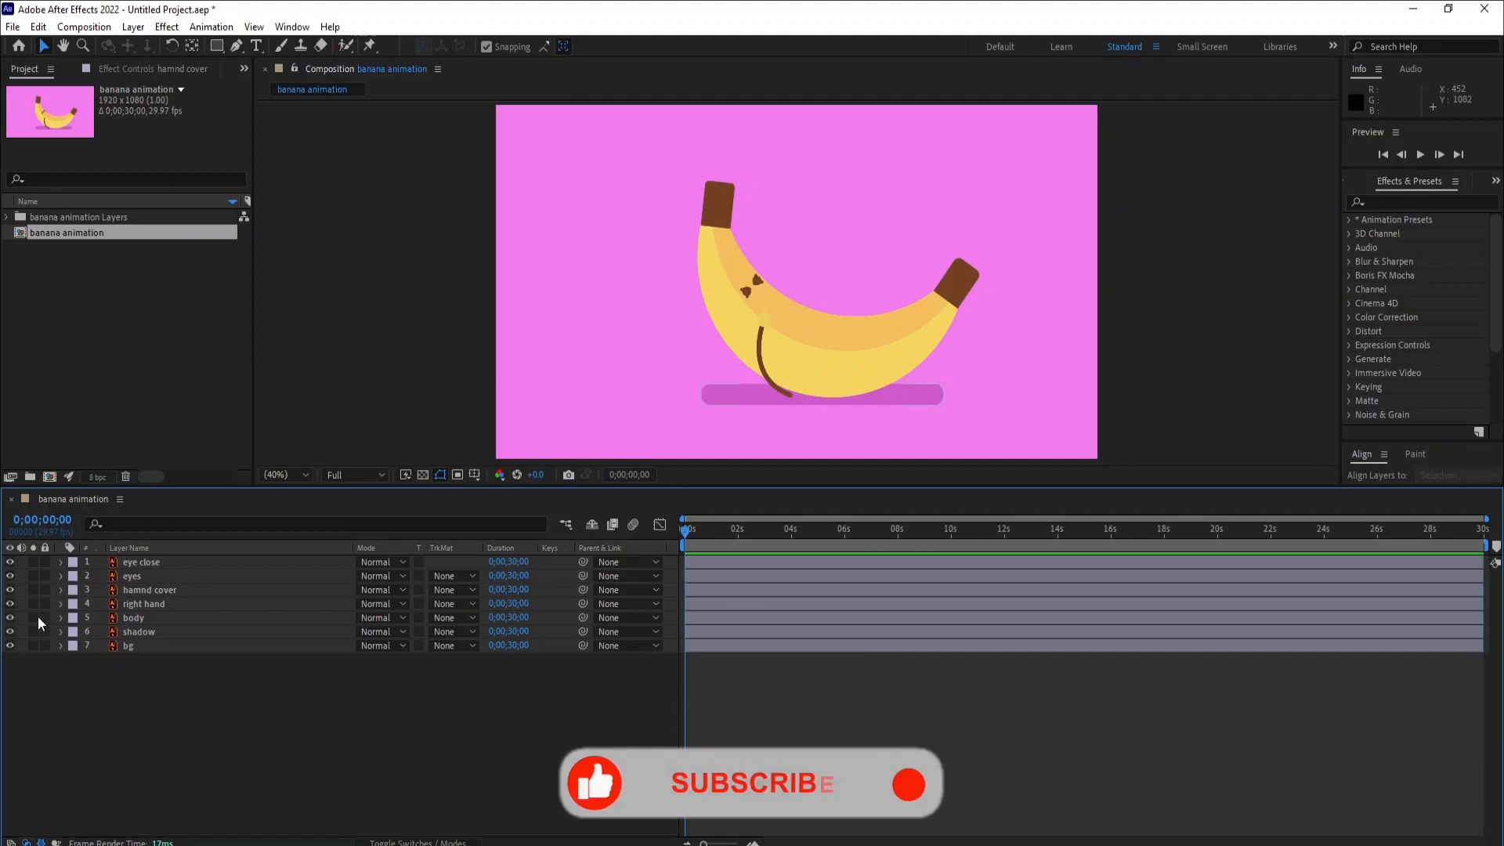
{"action": "left_click", "coordinate": [11, 619]}
{"action": "left_click", "coordinate": [11, 620]}
{"action": "left_click", "coordinate": [10, 632]}
{"action": "left_click", "coordinate": [10, 631]}
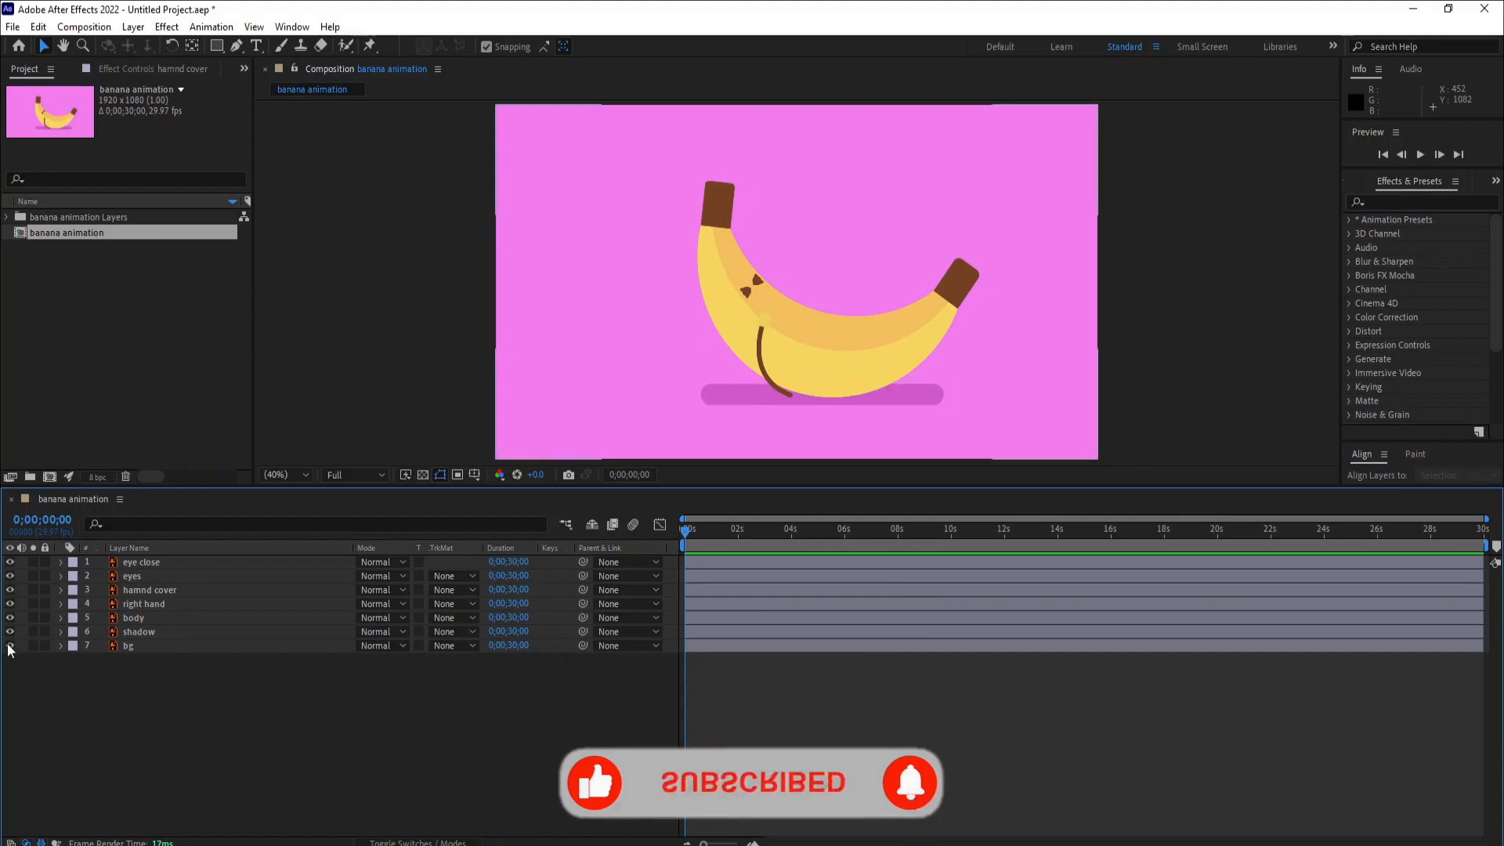
{"action": "left_click", "coordinate": [10, 645]}
{"action": "left_click", "coordinate": [10, 646]}
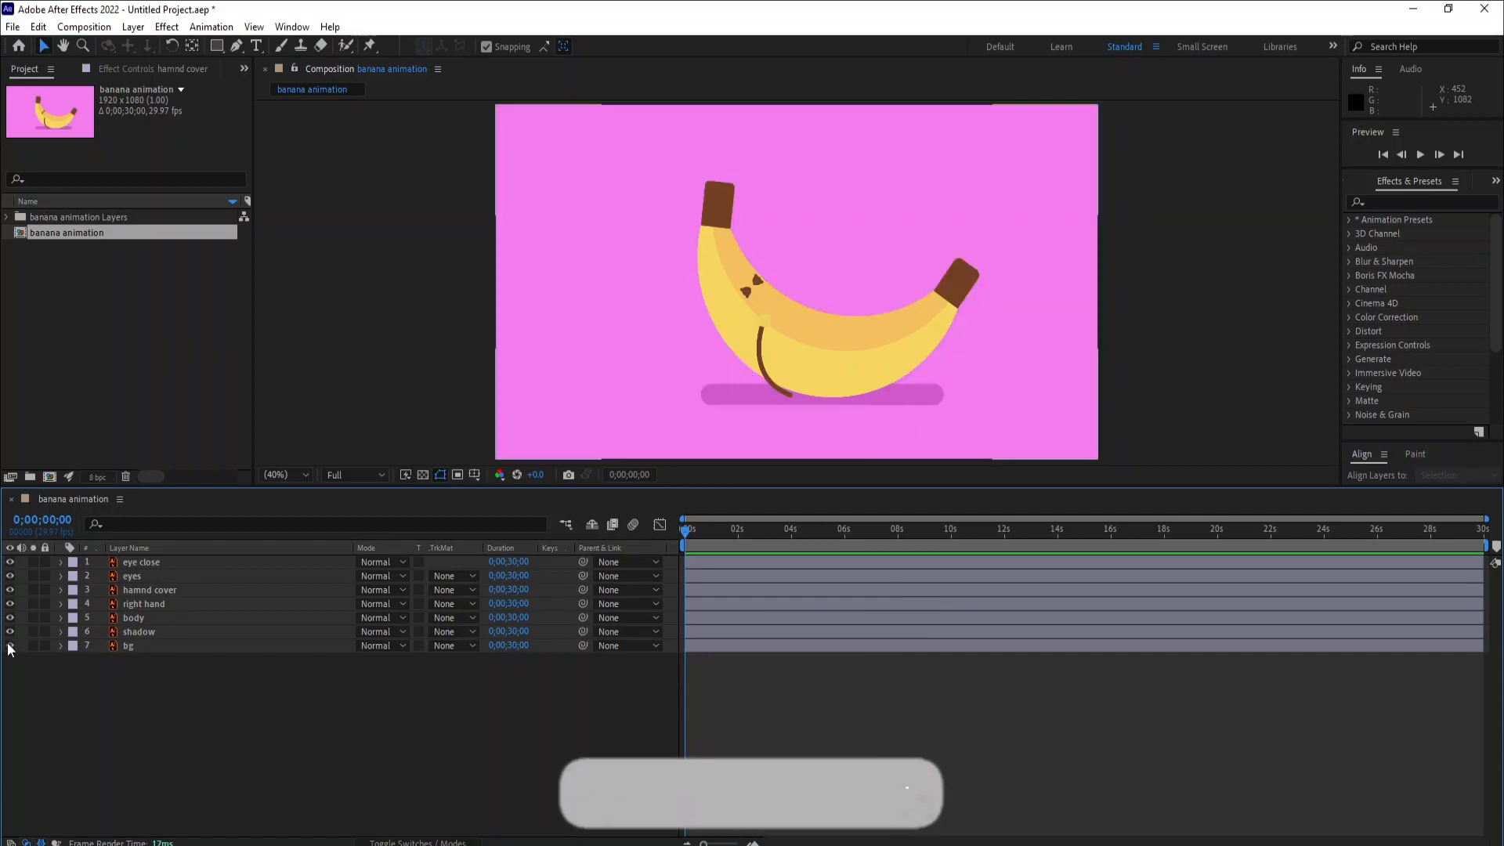
Parent the eye close, eyes, hamnd cover and right hand layers to the body layer.
{"action": "left_click", "coordinate": [139, 580]}
{"action": "left_click", "coordinate": [148, 618]}
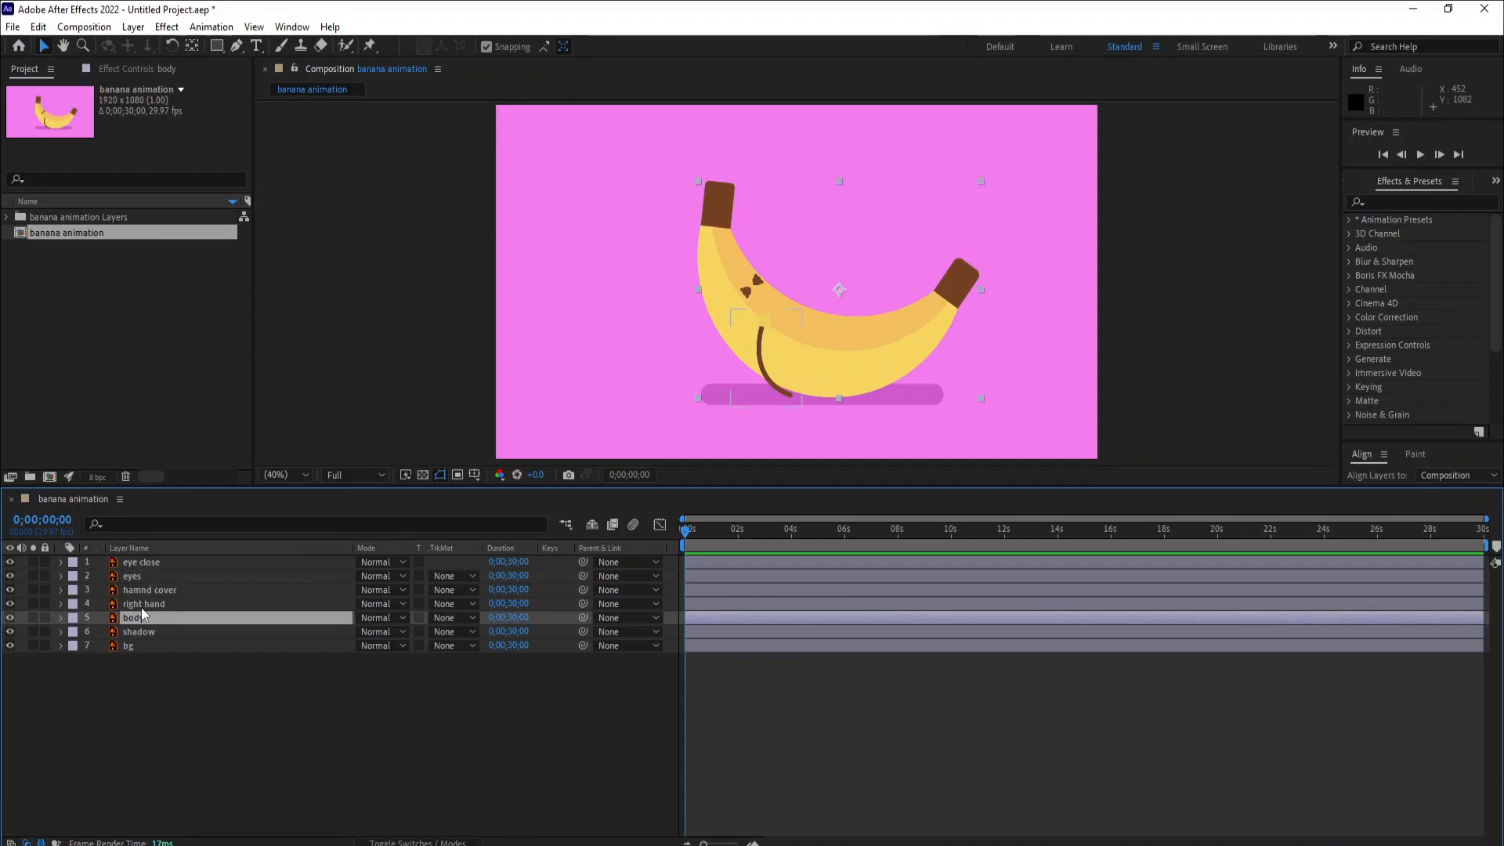
{"action": "left_click", "coordinate": [141, 606]}
{"action": "left_click", "coordinate": [143, 561], "text": "shift"}
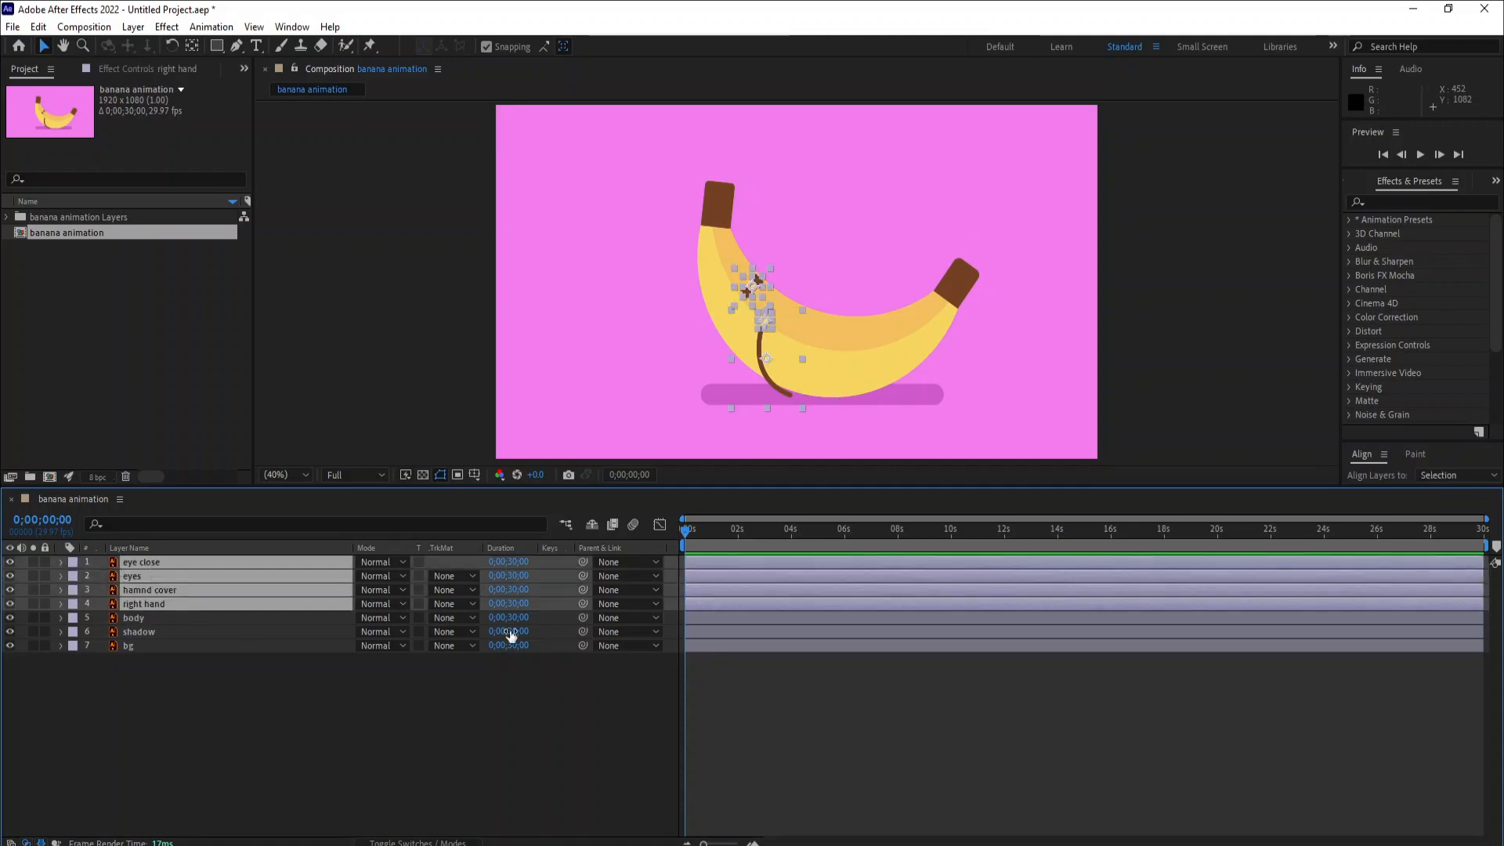
{"action": "left_click_drag", "start_coordinate": [583, 576], "coordinate": [286, 618]}
{"action": "left_click", "coordinate": [416, 658]}
Add starting Position and Rotation keyframes to the body layer at 0 seconds.
{"action": "left_click", "coordinate": [157, 618]}
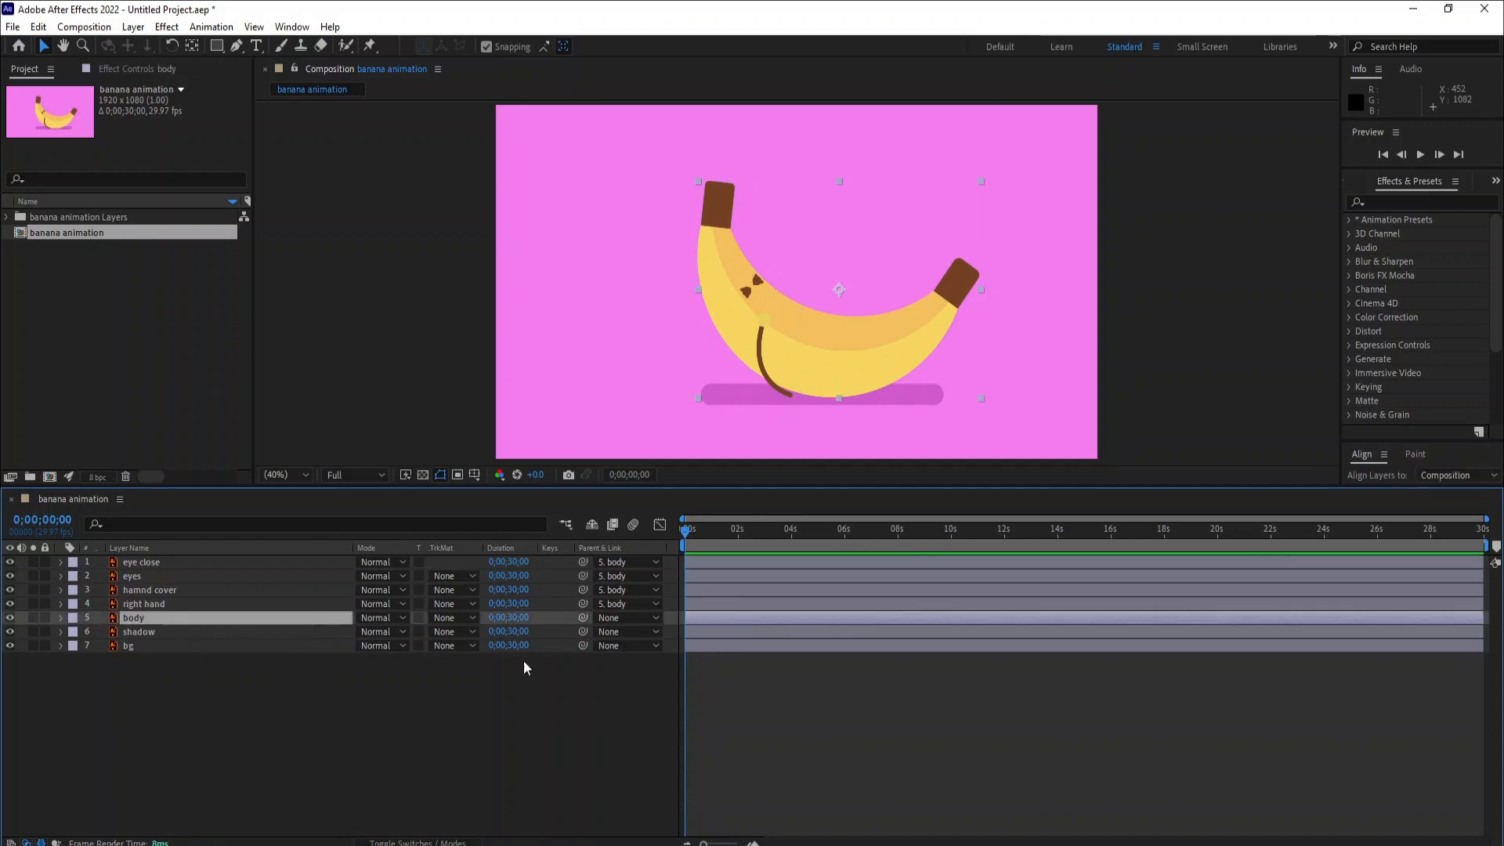
{"action": "key", "text": "p"}
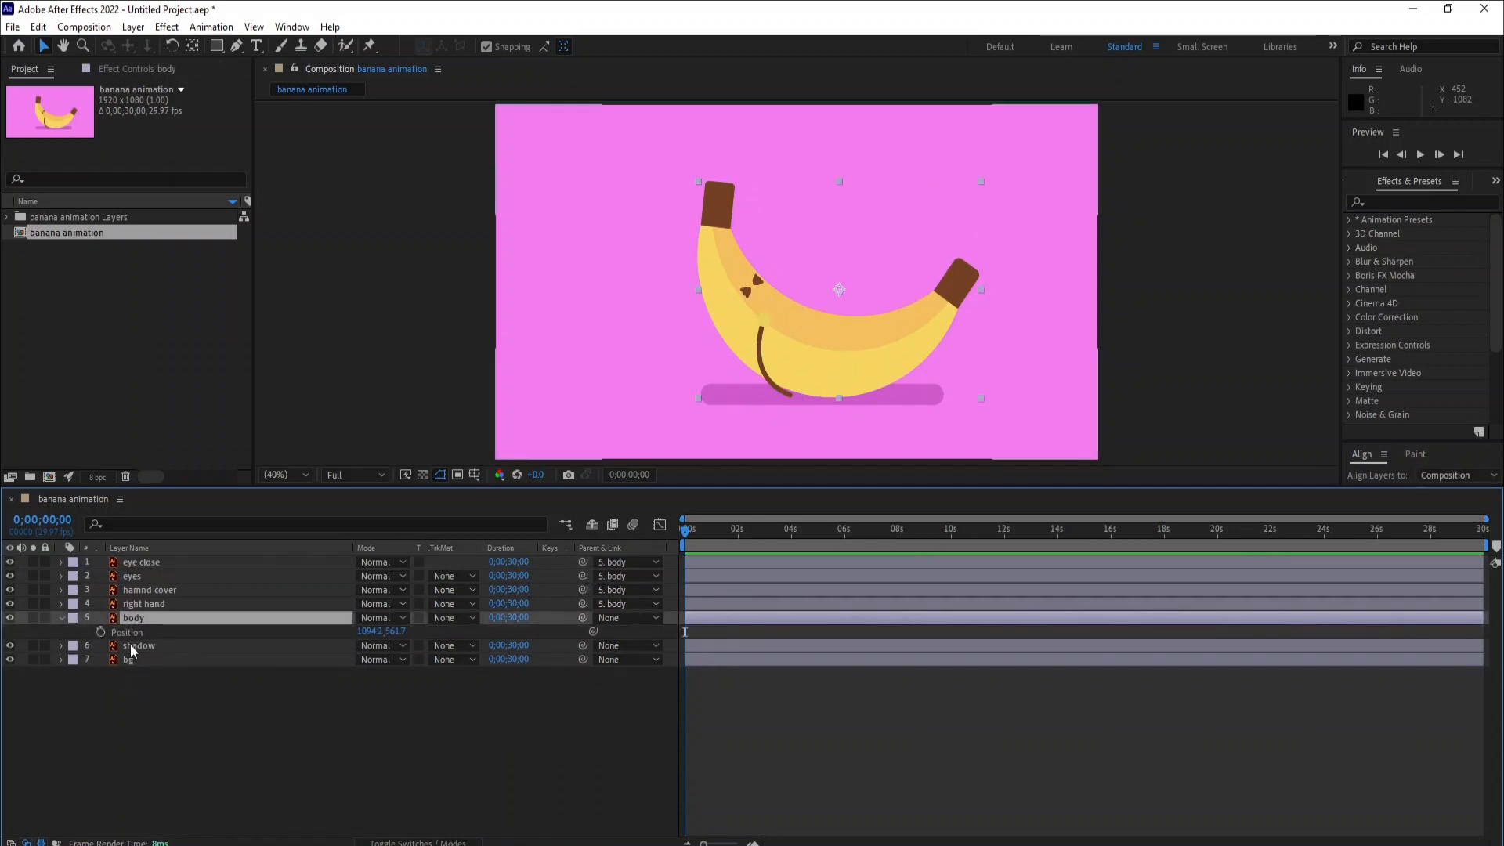
{"action": "key", "text": "shift+r"}
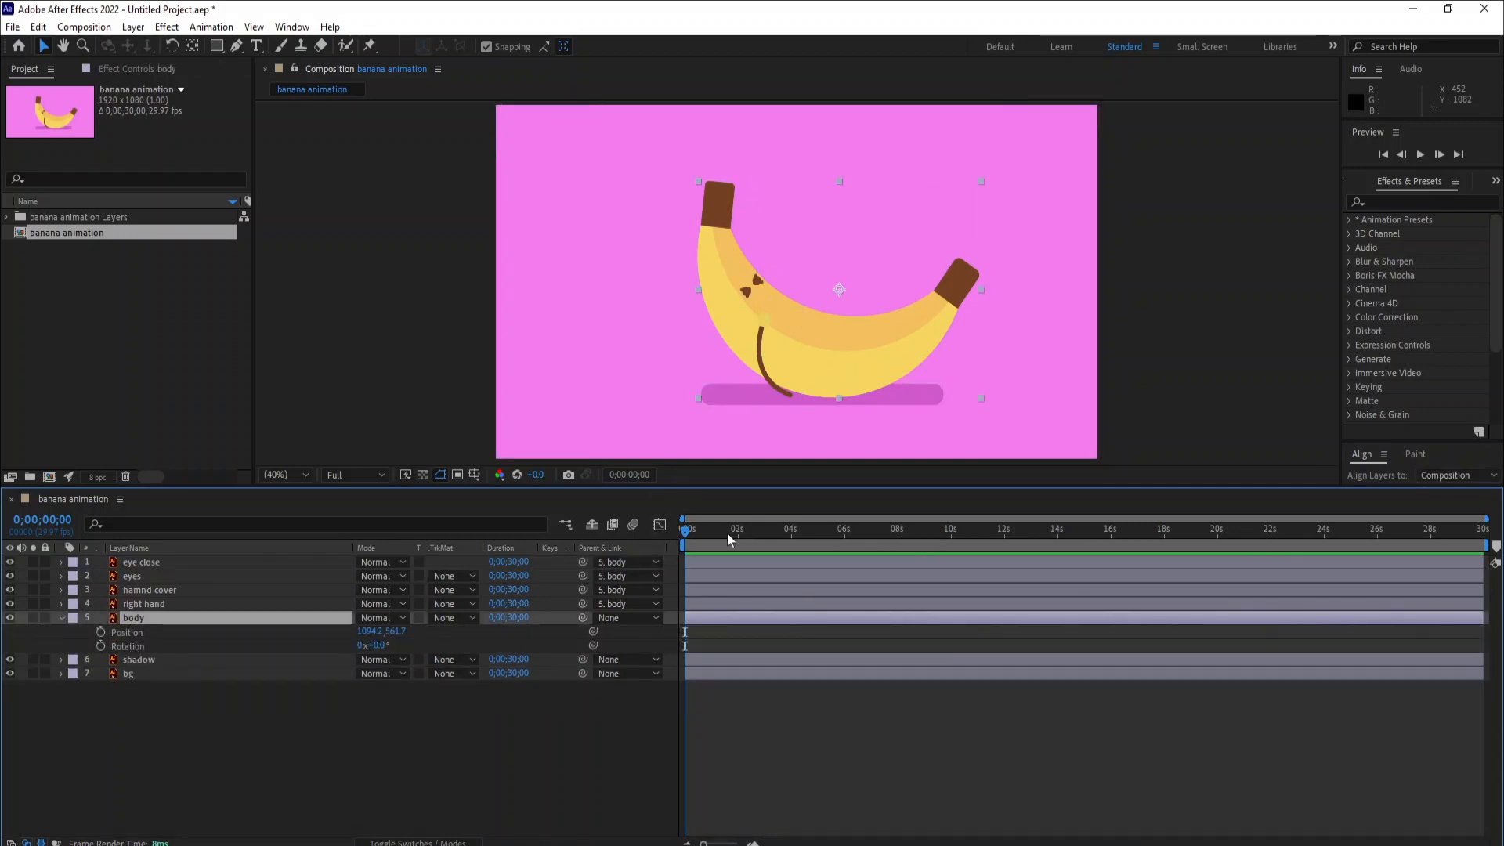
{"action": "left_click", "coordinate": [100, 632]}
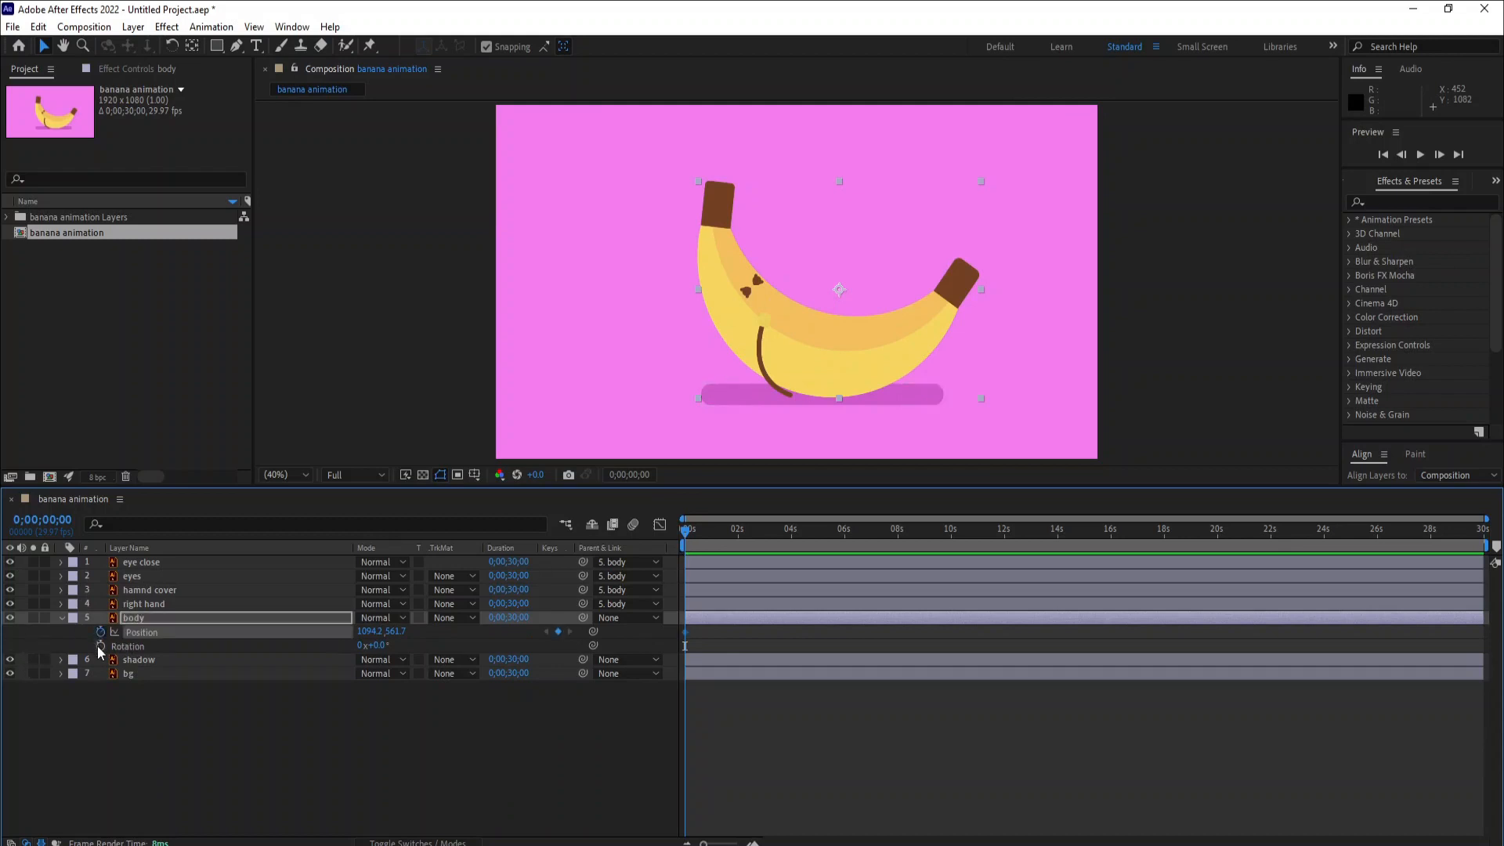
{"action": "left_click", "coordinate": [101, 645]}
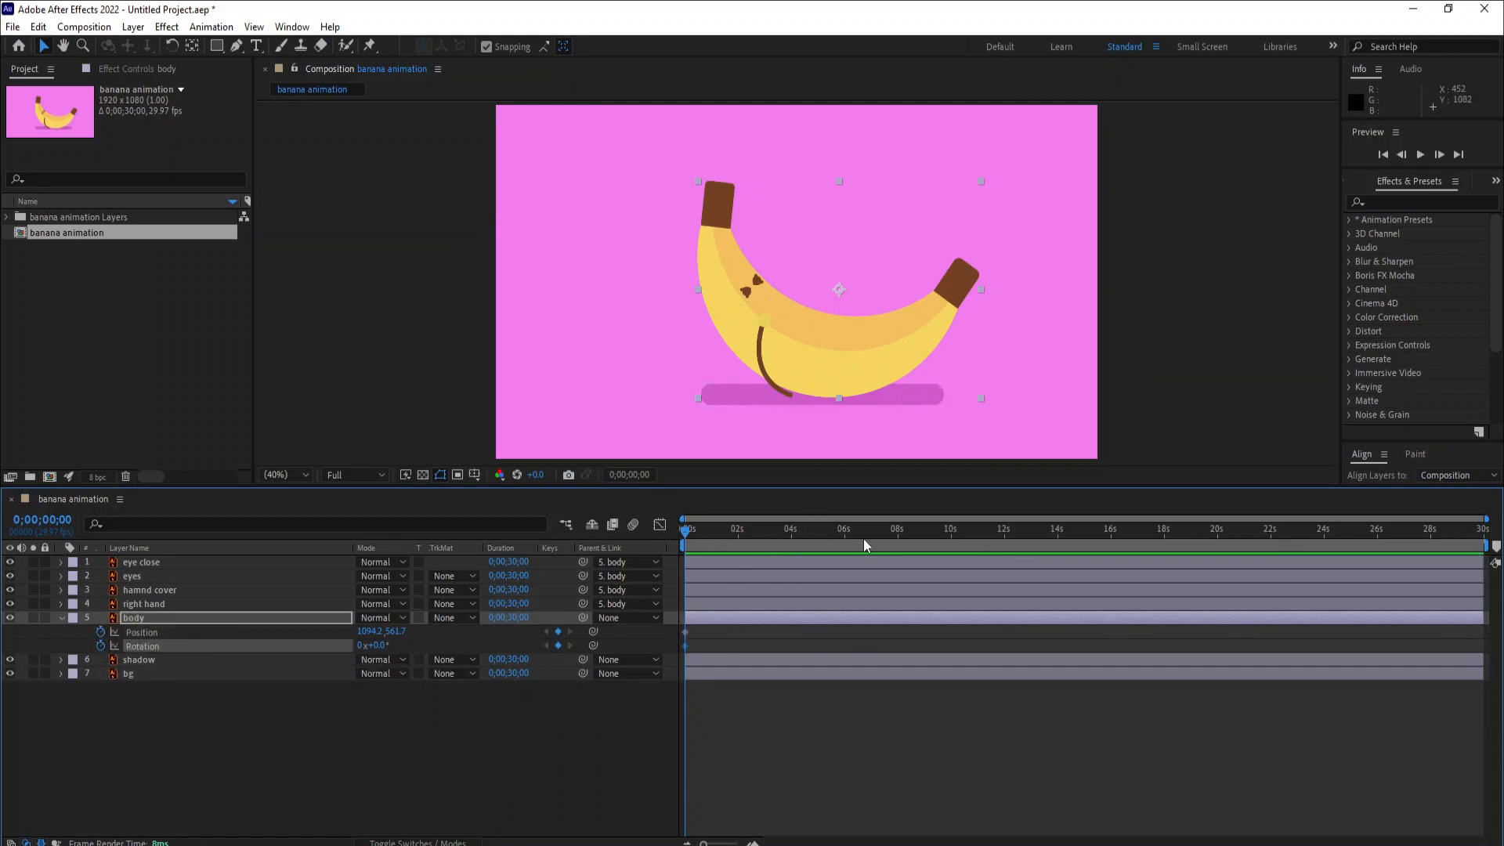
Set the body layer's Rotation to 40° at 0;00;03;00.
{"action": "left_click_drag", "start_coordinate": [1486, 520], "coordinate": [997, 520]}
{"action": "left_click_drag", "start_coordinate": [882, 529], "coordinate": [893, 534]}
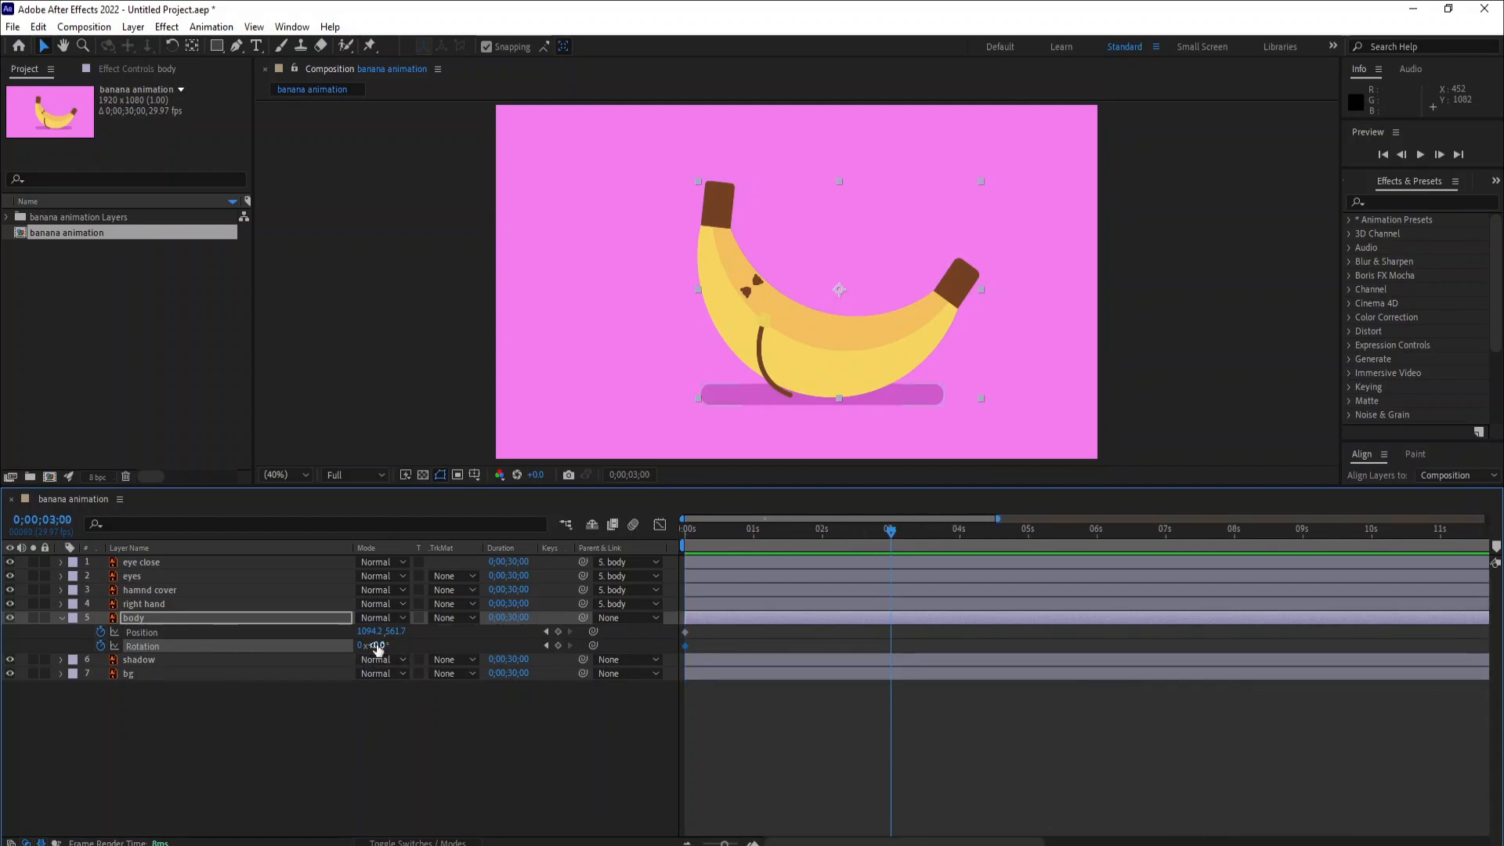
{"action": "left_click_drag", "start_coordinate": [380, 645], "coordinate": [449, 685]}
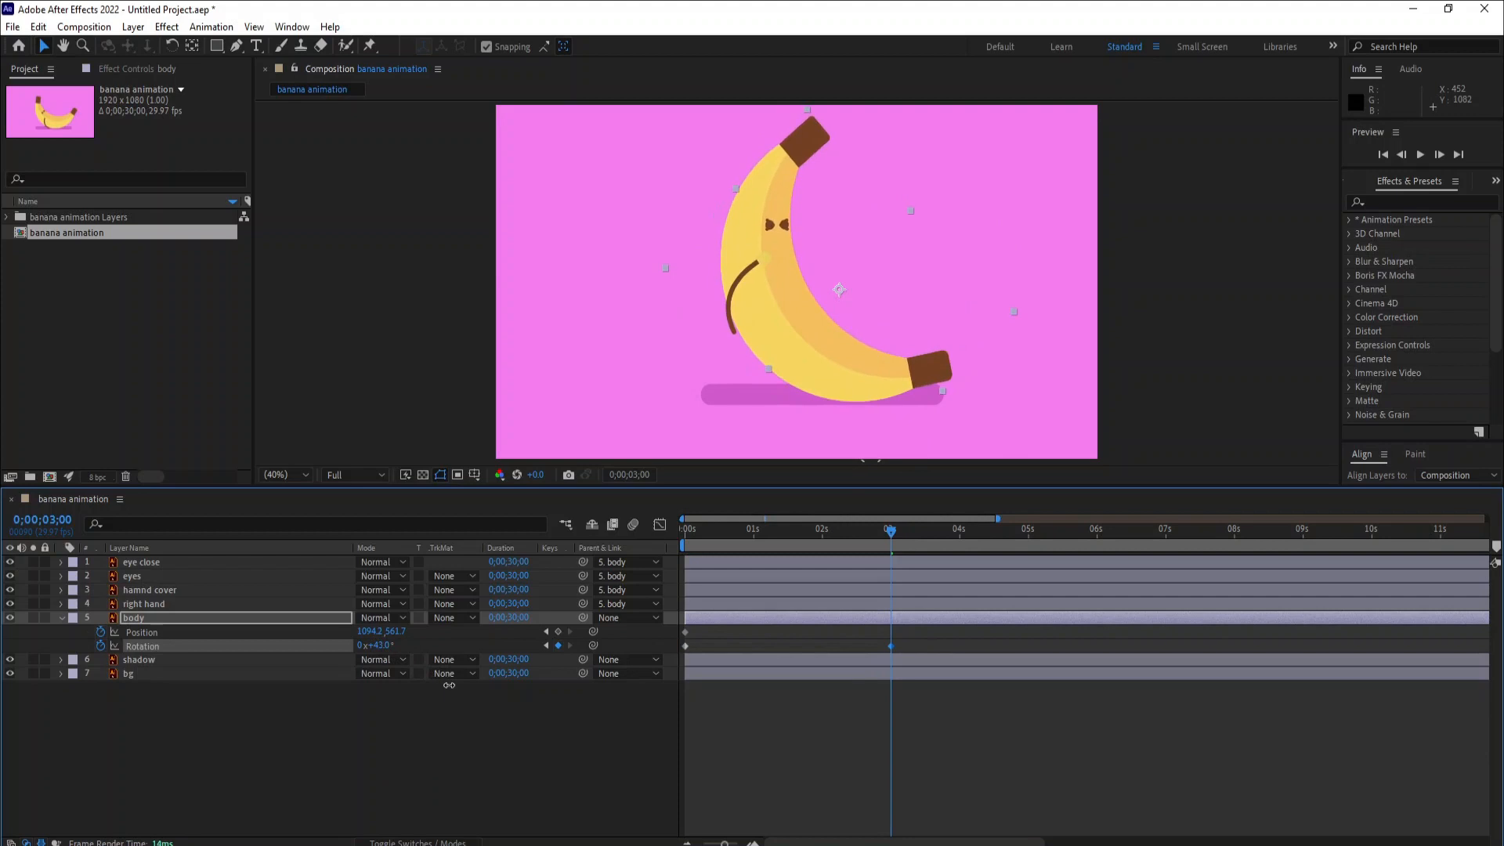
{"action": "left_click", "coordinate": [378, 645]}
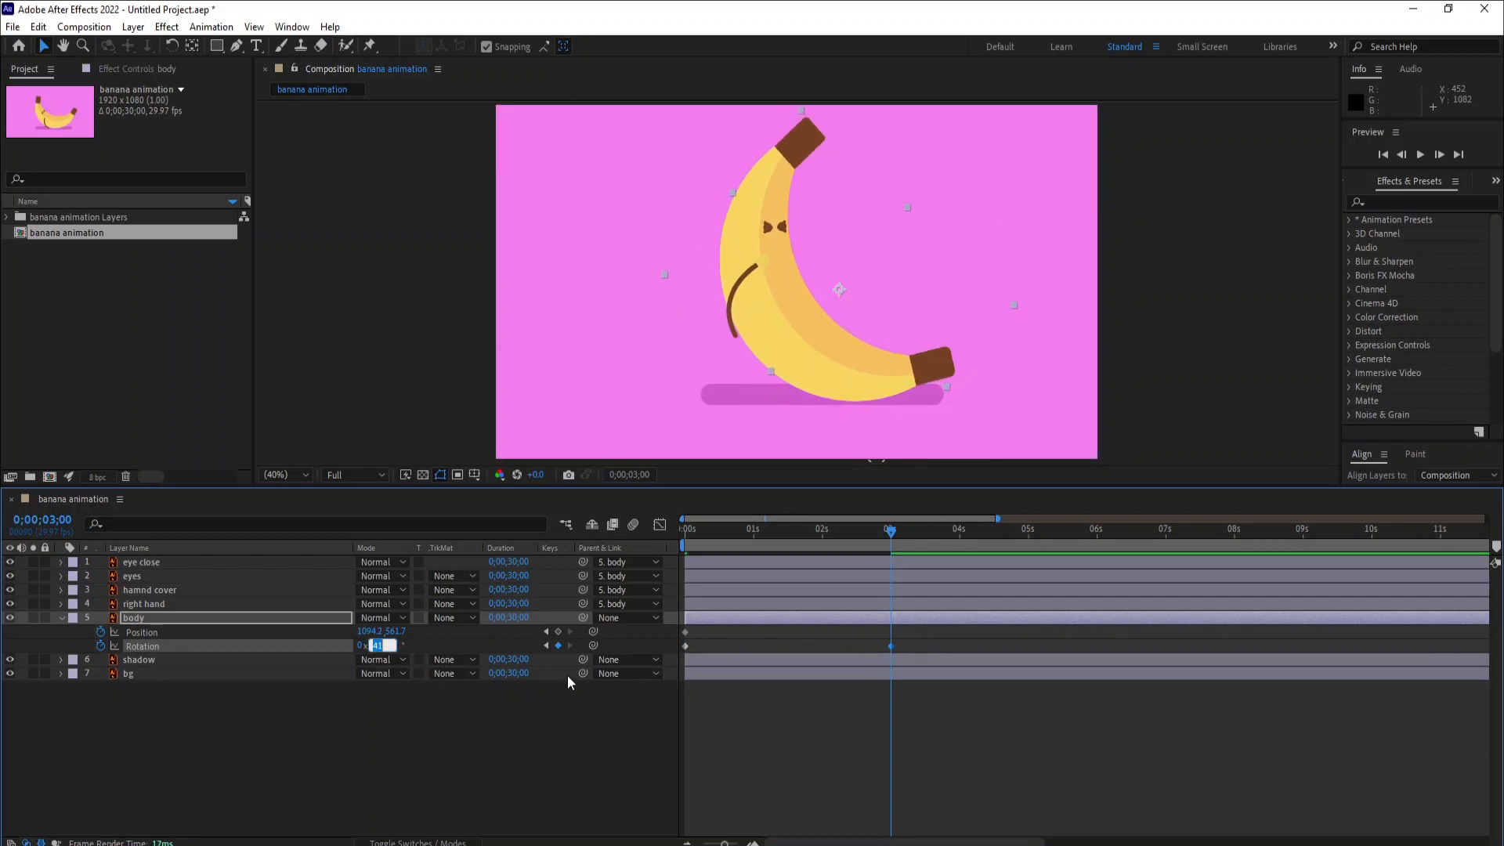
{"action": "type", "text": "40"}
{"action": "key", "text": "Return"}
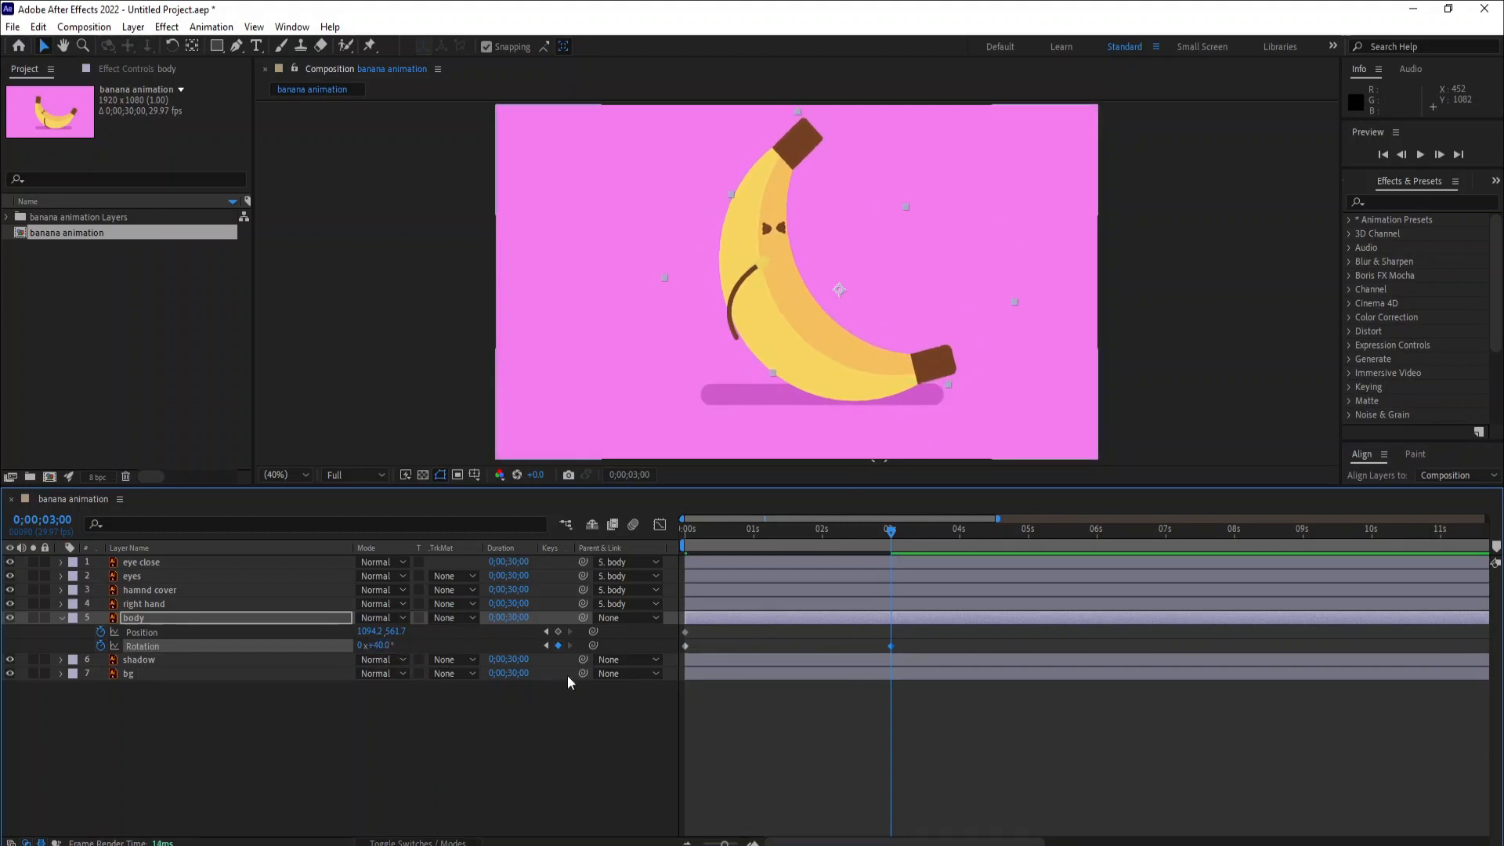
Shift the body layer horizontally to X 1260.2 at 3 seconds and preview the rocking motion.
{"action": "left_click_drag", "start_coordinate": [371, 635], "coordinate": [550, 687]}
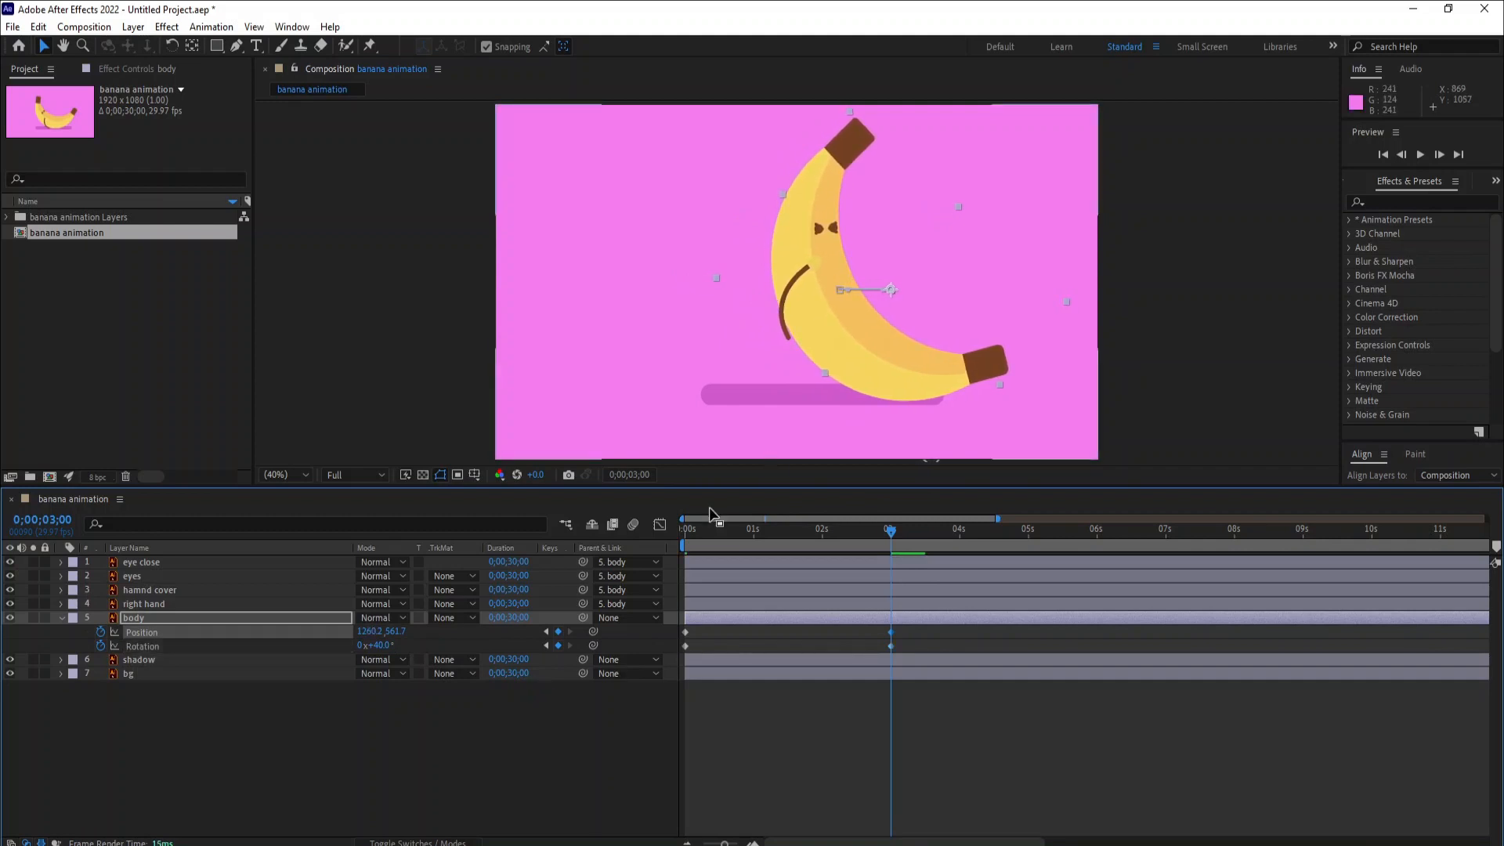
{"action": "left_click_drag", "start_coordinate": [690, 529], "coordinate": [679, 534]}
{"action": "key", "text": "space"}
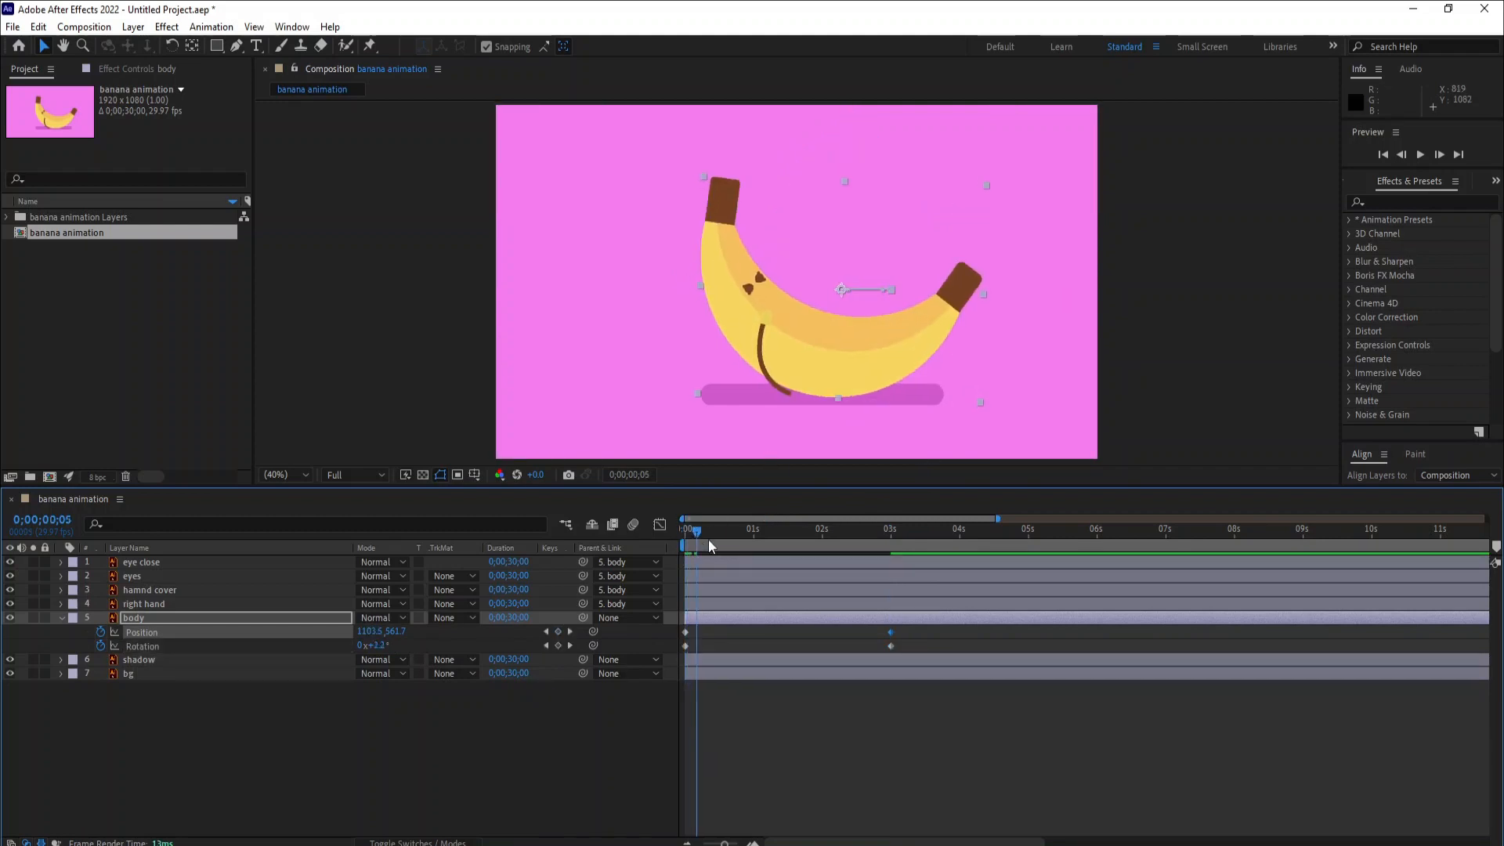
{"action": "left_click_drag", "start_coordinate": [862, 587], "coordinate": [890, 615]}
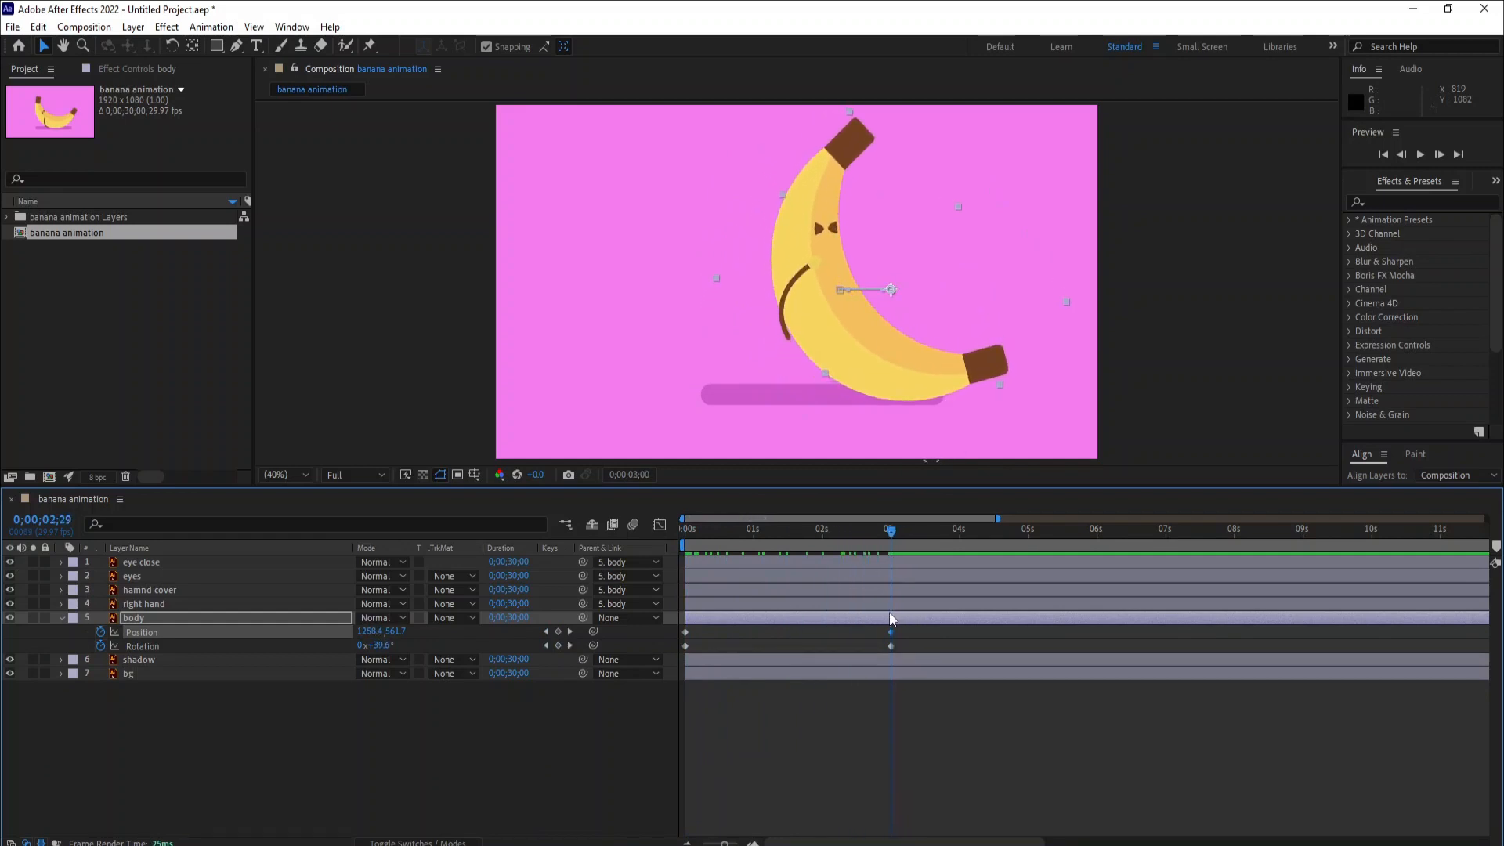
Hide the eye close layer and apply Easy Ease to all the body's Position and Rotation keyframes.
{"action": "left_click", "coordinate": [834, 721]}
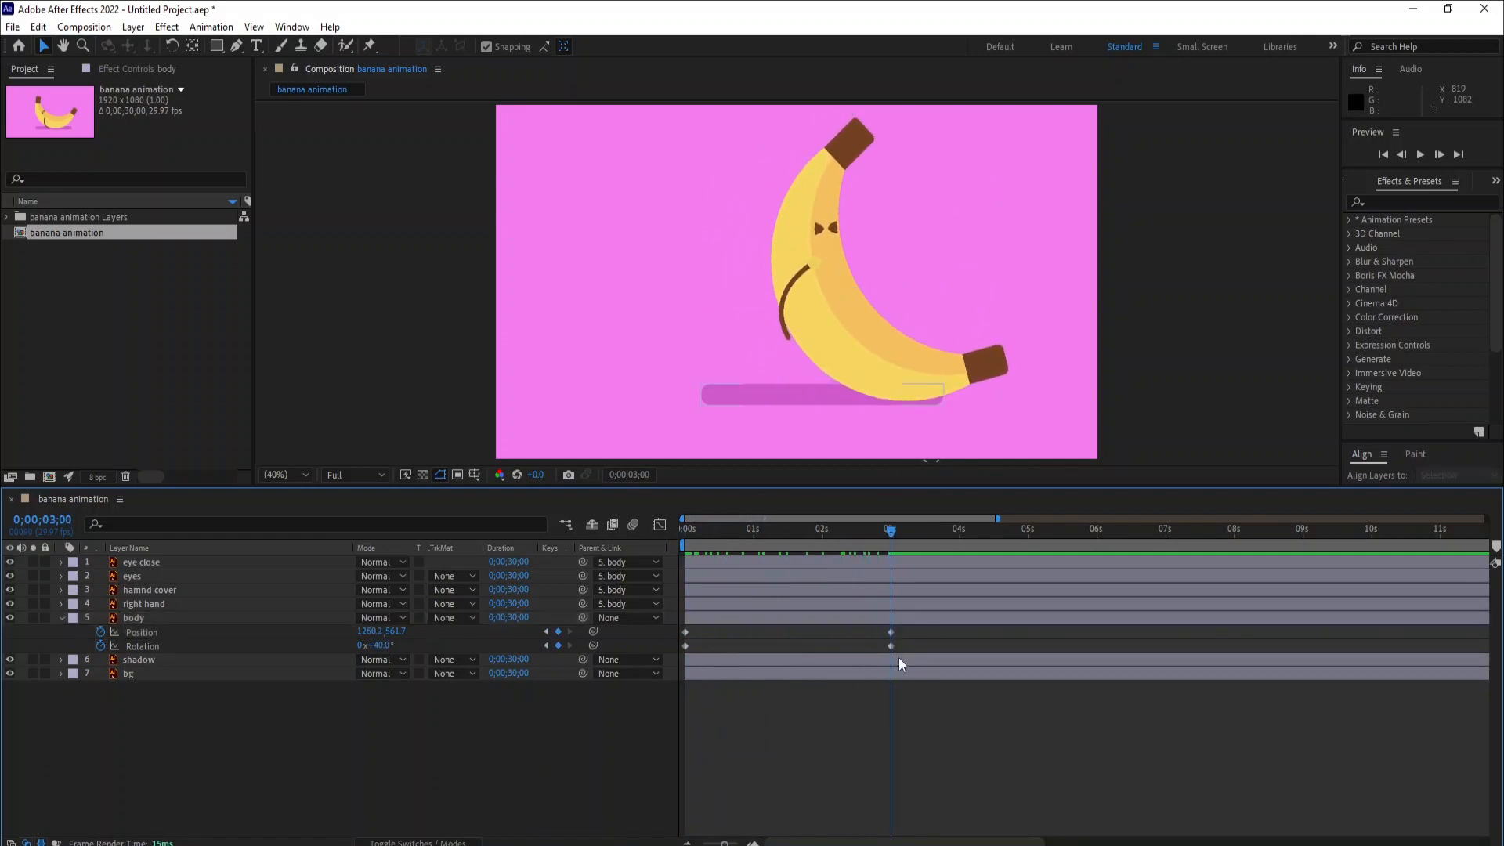
{"action": "left_click_drag", "start_coordinate": [908, 637], "coordinate": [669, 653]}
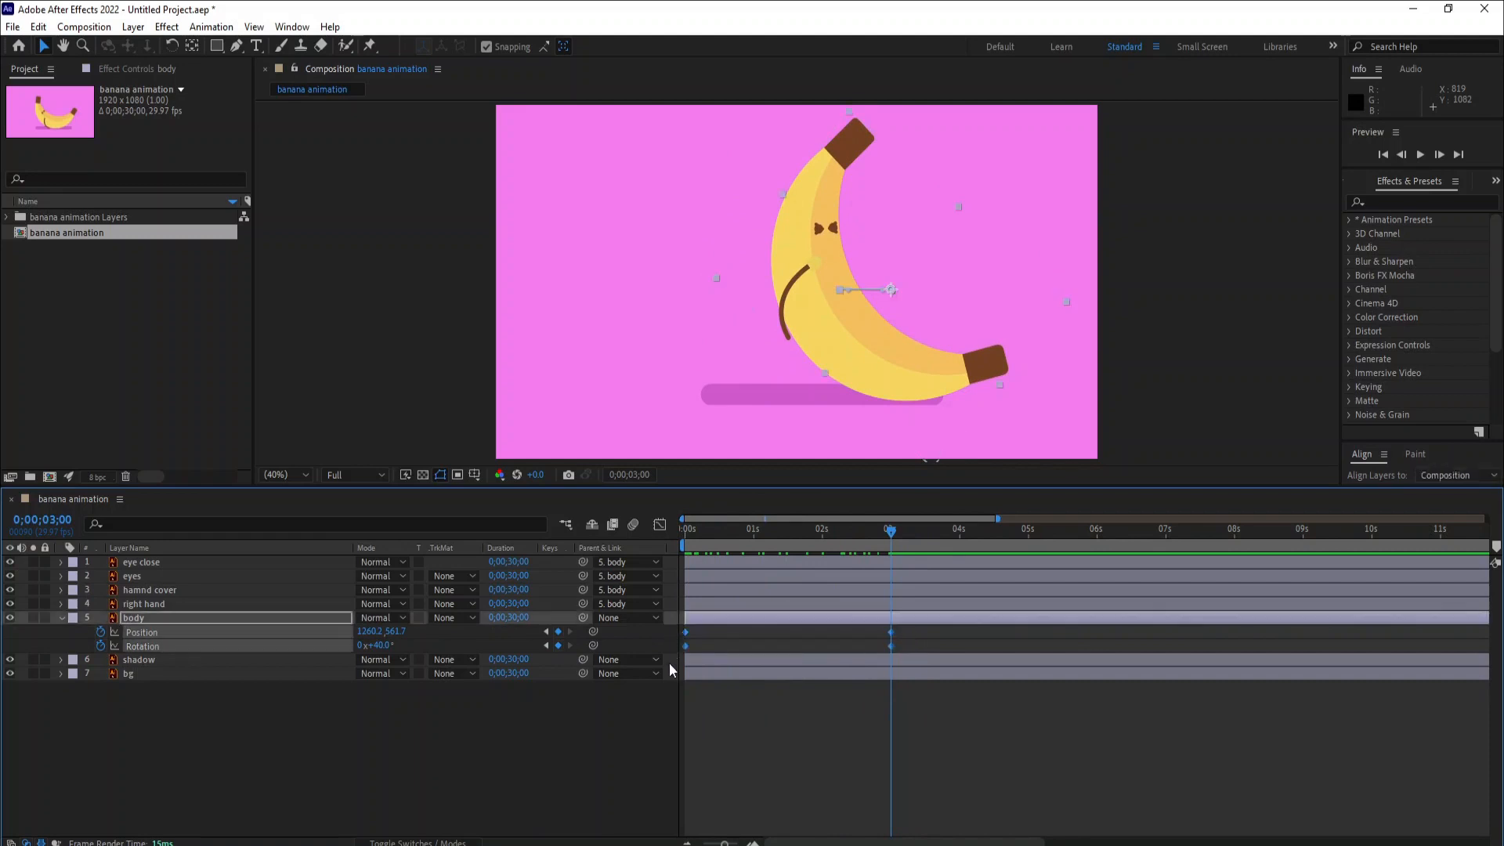
{"action": "left_click", "coordinate": [11, 562]}
{"action": "right_click", "coordinate": [686, 640]}
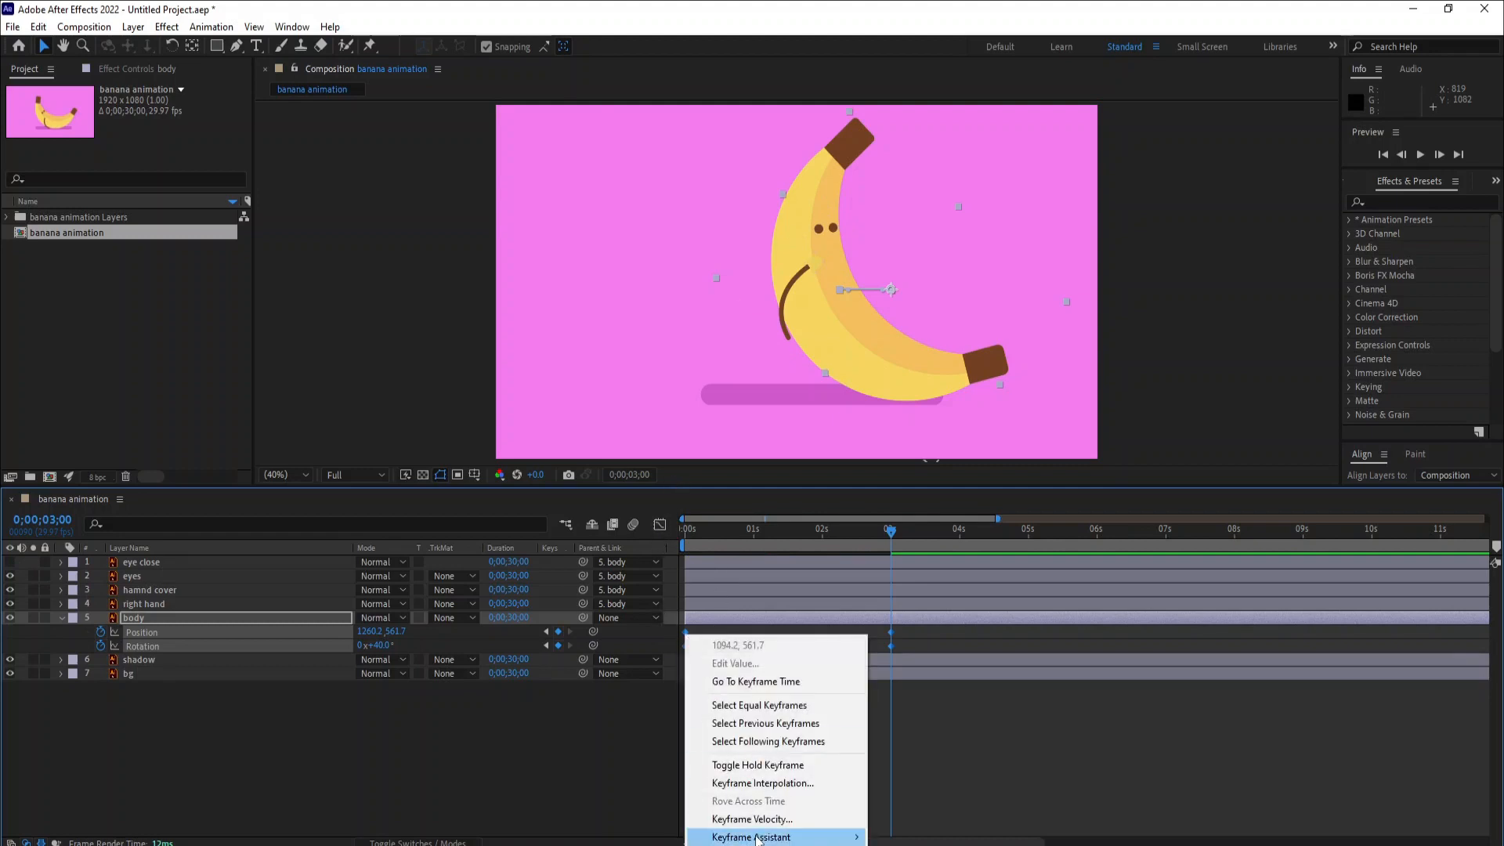
{"action": "mouse_move", "coordinate": [783, 837]}
{"action": "left_click", "coordinate": [909, 729]}
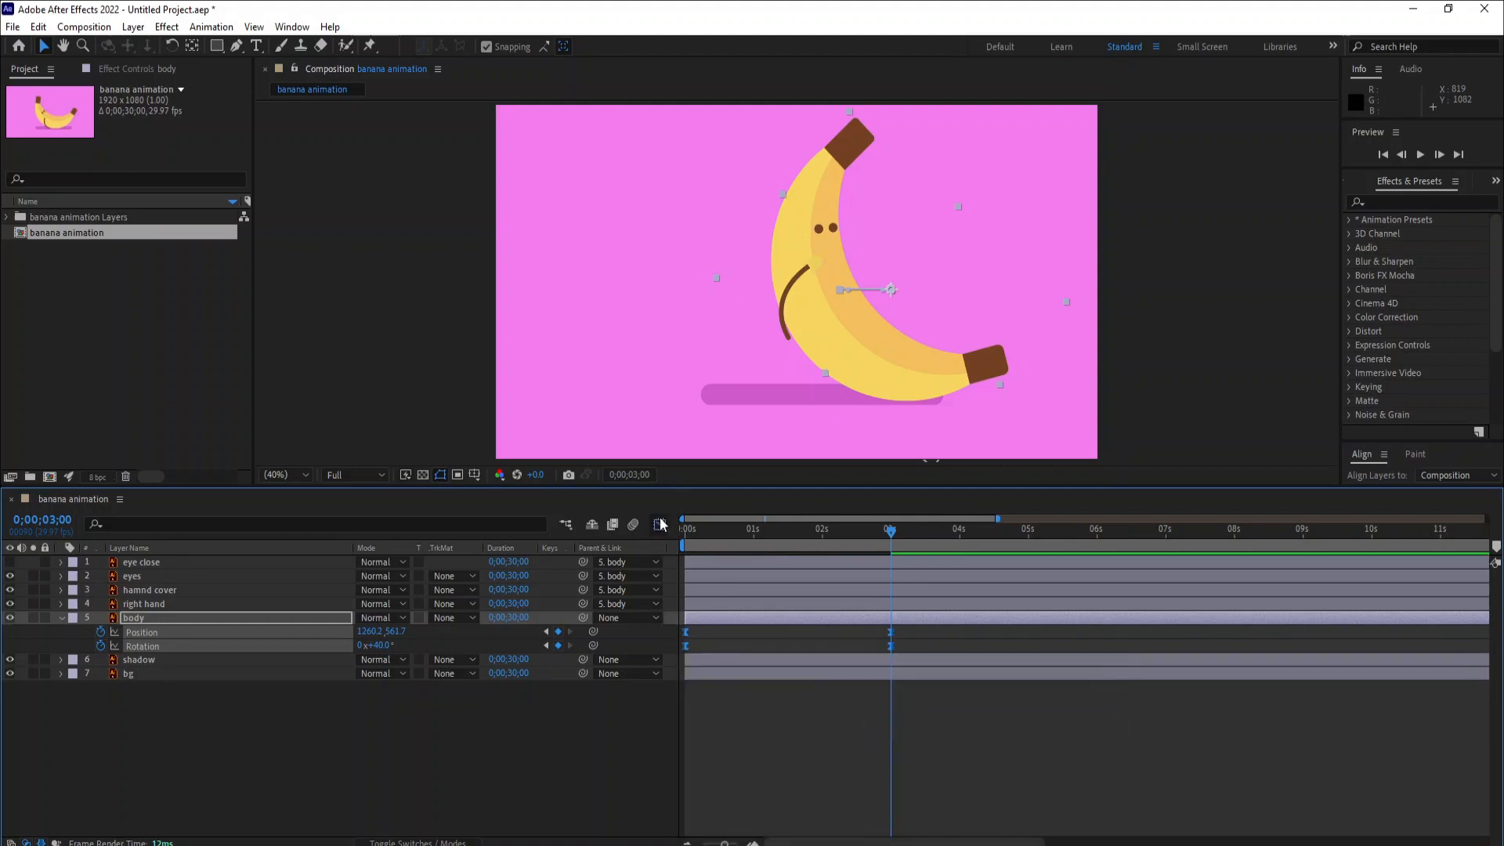
Reshape the body's speed curves to peak early and ease out slowly into the 3-second keyframes, and preview the motion.
{"action": "left_click", "coordinate": [660, 524]}
{"action": "left_click_drag", "start_coordinate": [901, 774], "coordinate": [727, 790]}
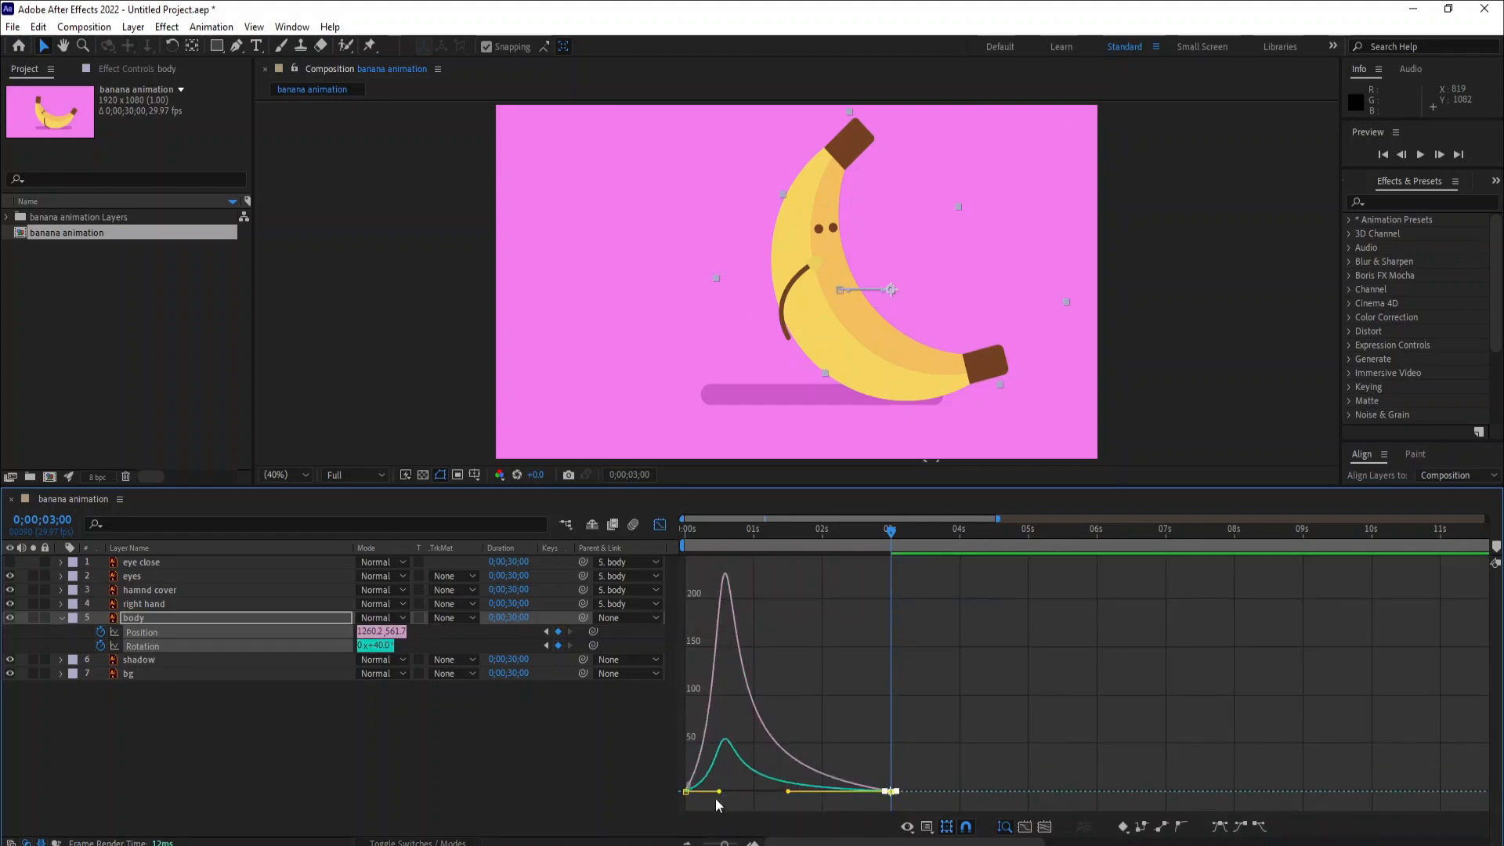
{"action": "left_click", "coordinate": [658, 524]}
{"action": "key", "text": "Home"}
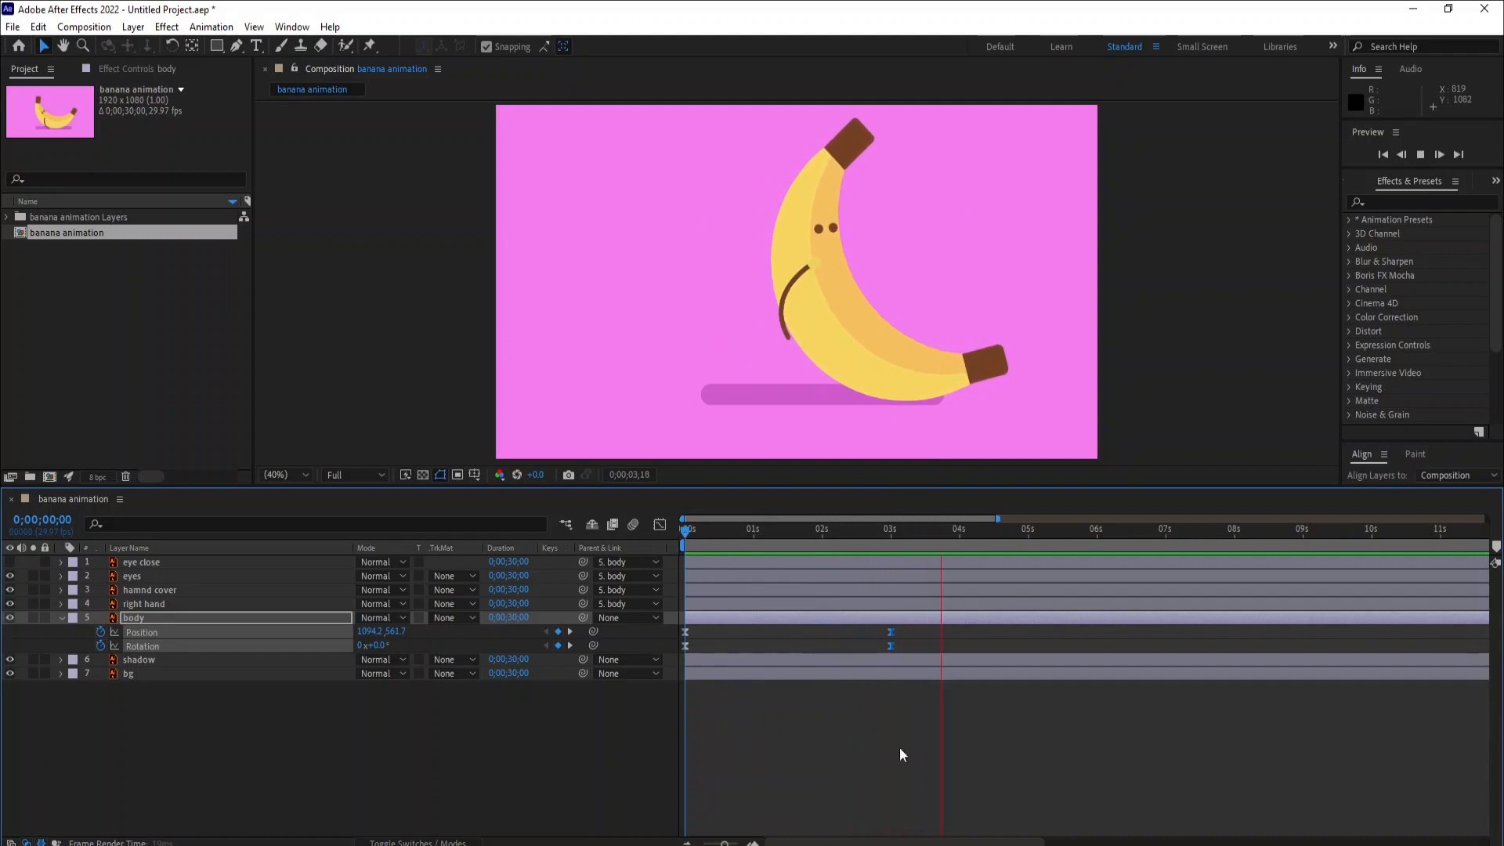
{"action": "key", "text": "space"}
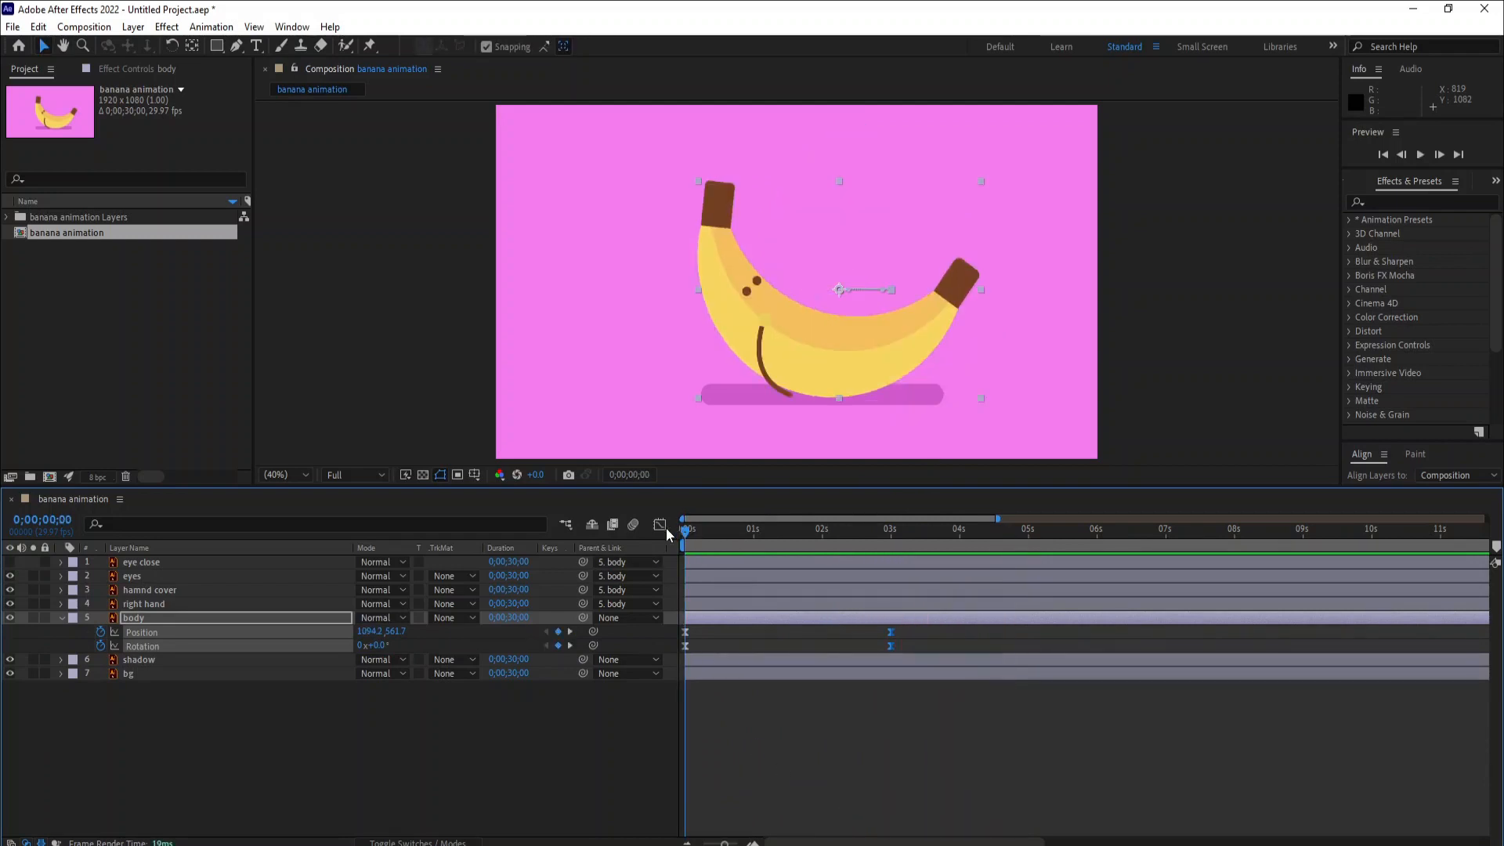
{"action": "key", "text": "space"}
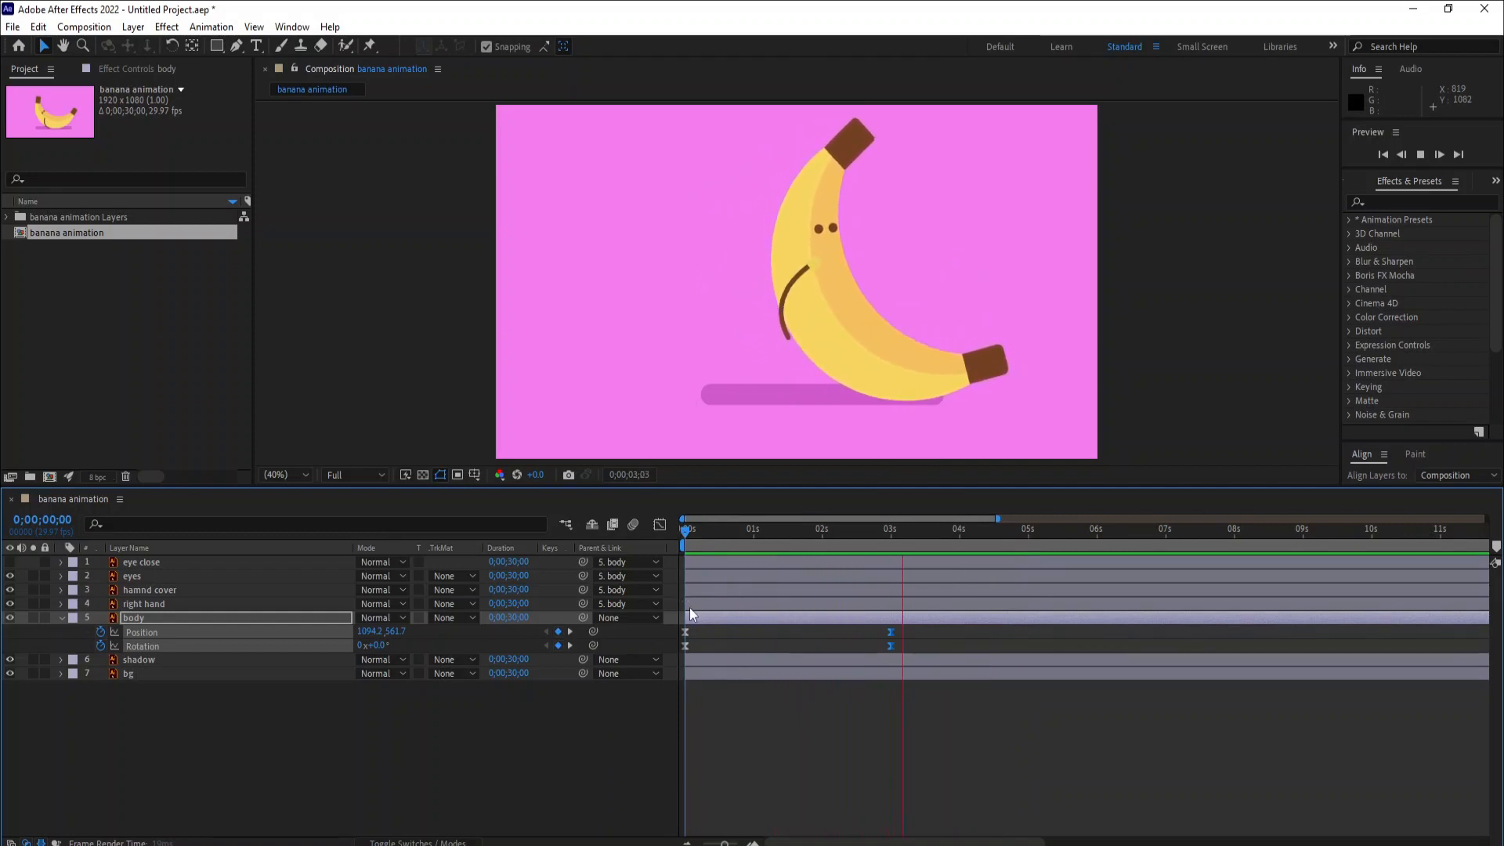
{"action": "key", "text": "space"}
Copy the body's starting Position and Rotation keyframes to 0;00;04;09 so the banana rocks back.
{"action": "left_click", "coordinate": [893, 534]}
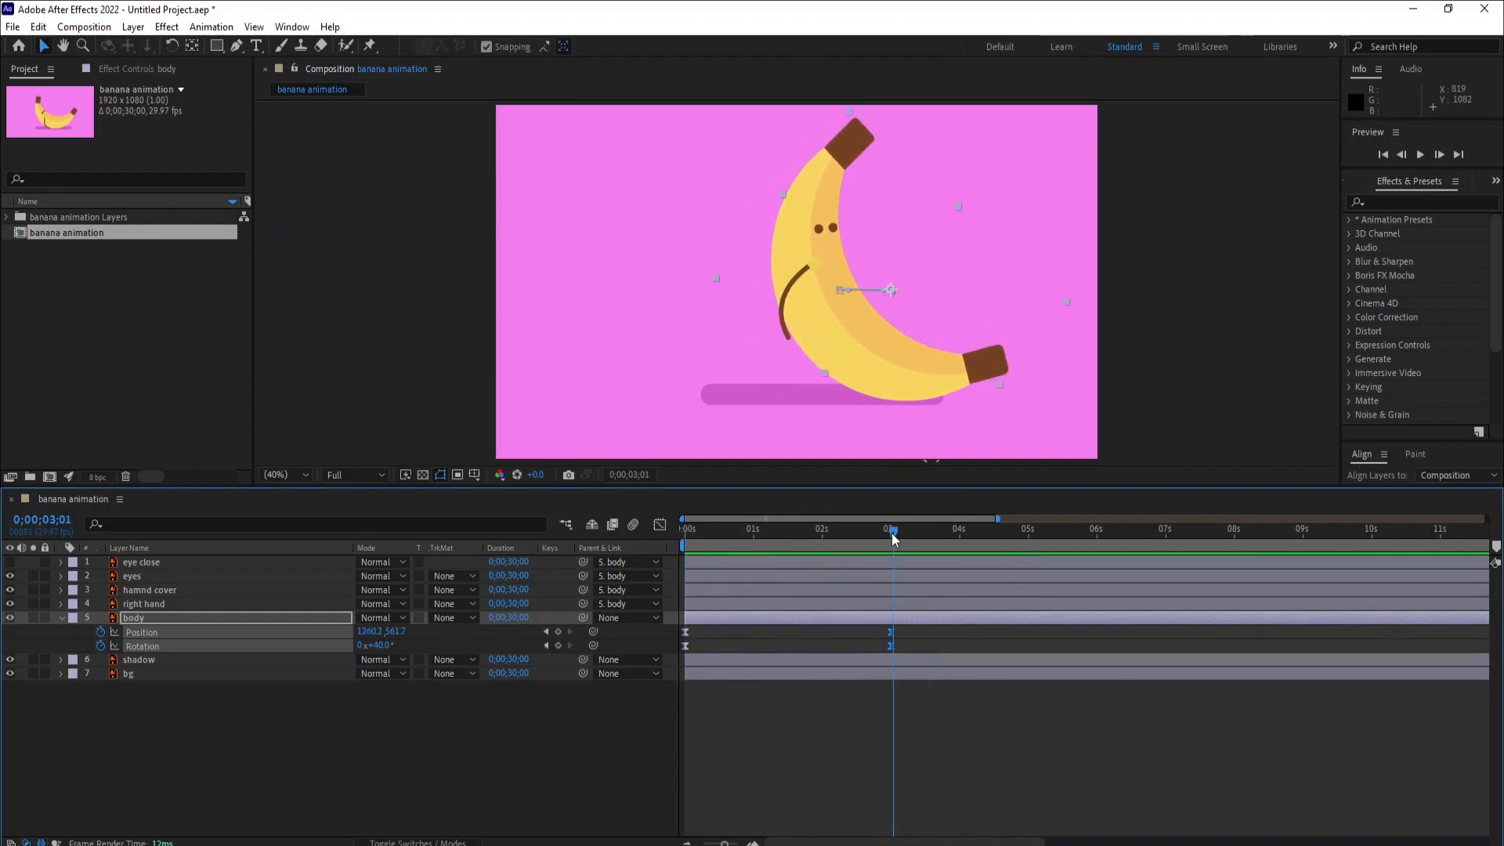
{"action": "left_click_drag", "start_coordinate": [894, 538], "coordinate": [981, 569]}
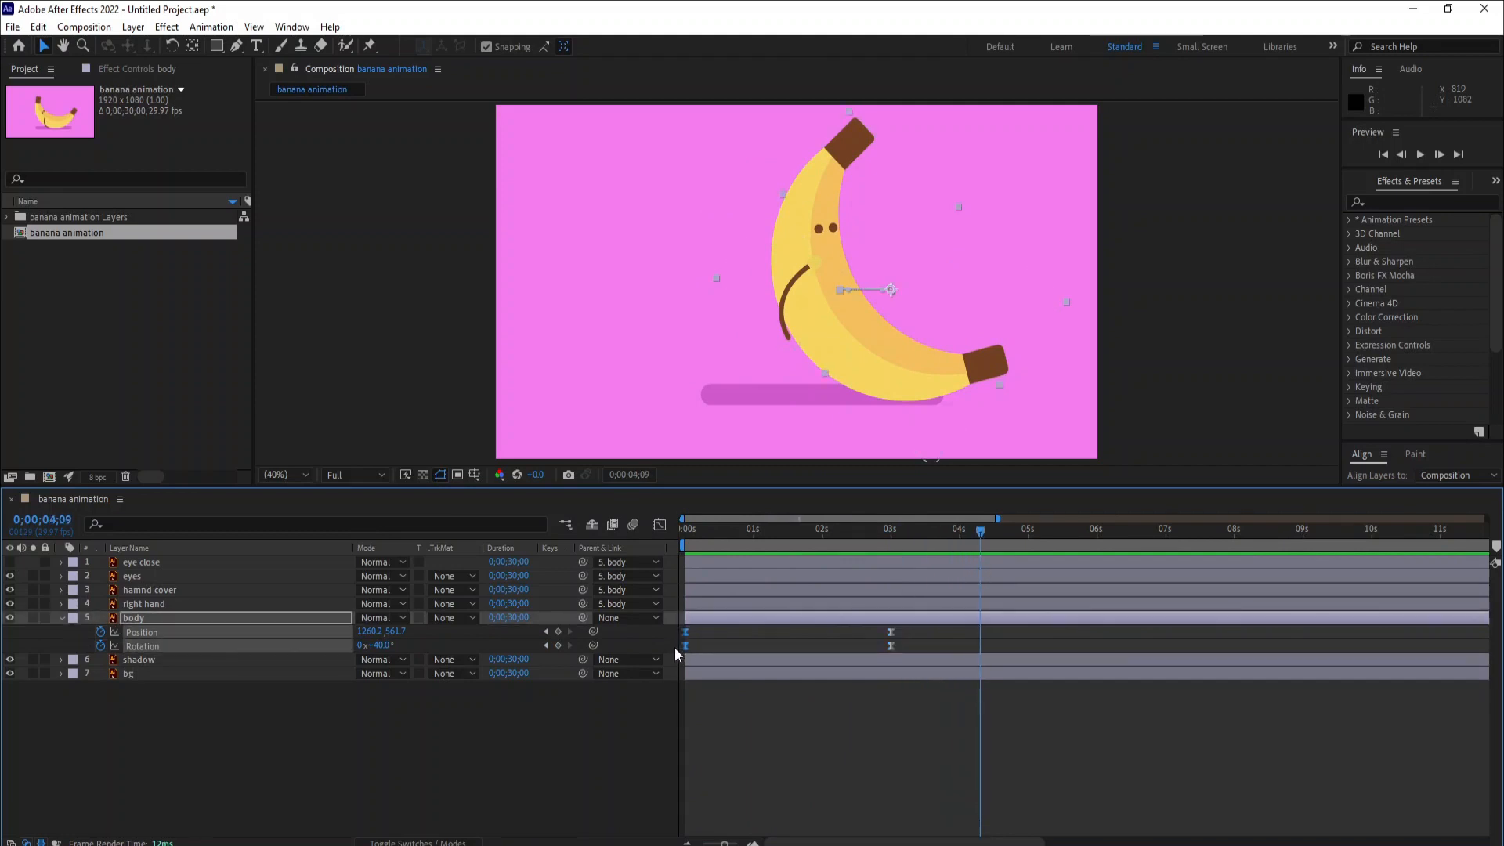
{"action": "key", "text": "ctrl+v"}
{"action": "left_click_drag", "start_coordinate": [980, 536], "coordinate": [863, 661]}
Stretch the final keyframes' incoming ease so the return motion's speed peaks early, and preview the animation.
{"action": "left_click", "coordinate": [659, 524]}
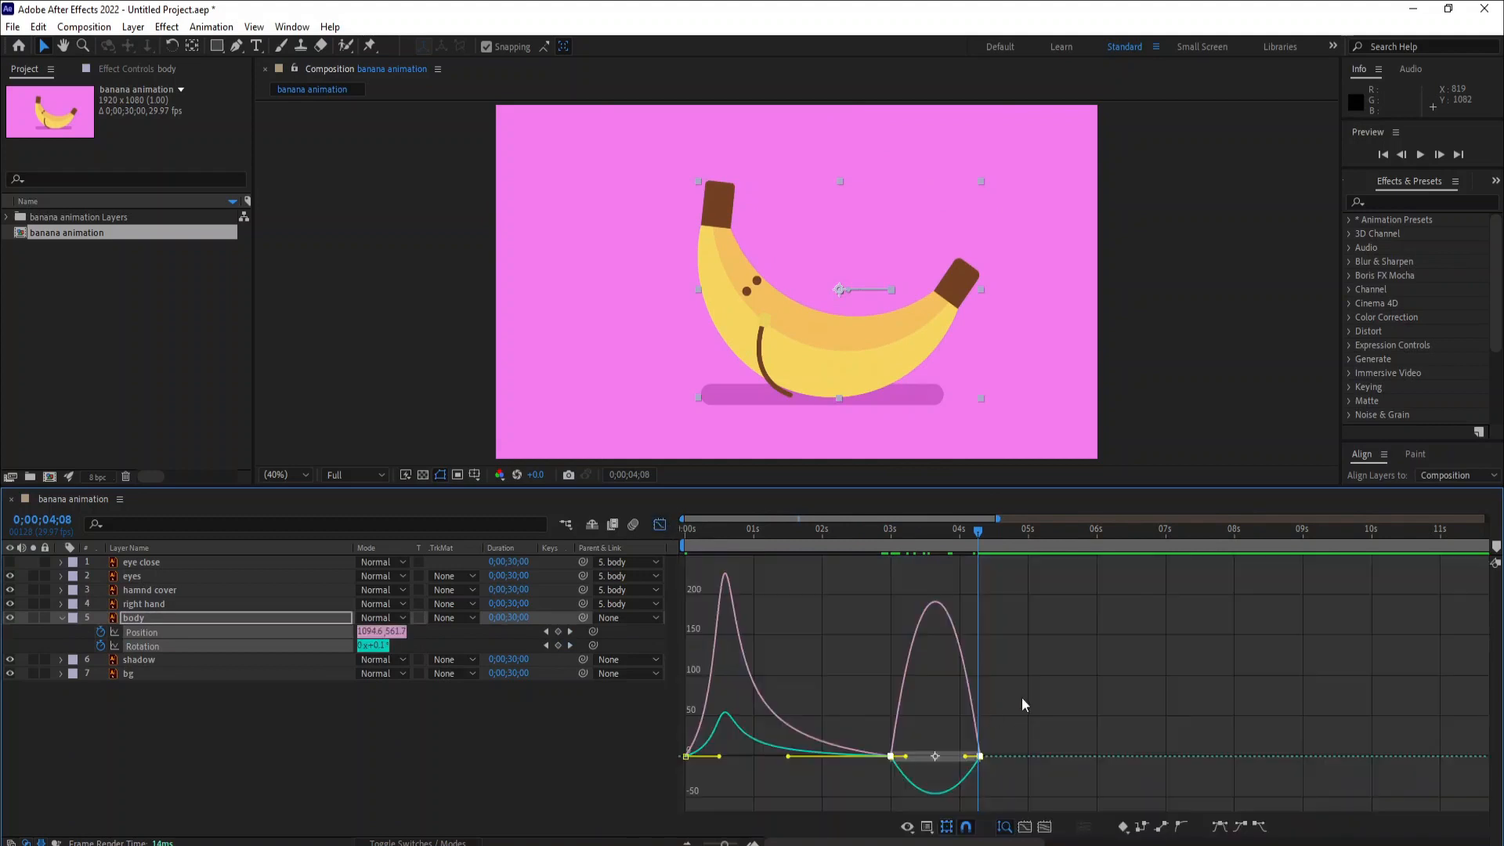
{"action": "left_click_drag", "start_coordinate": [966, 757], "coordinate": [934, 756]}
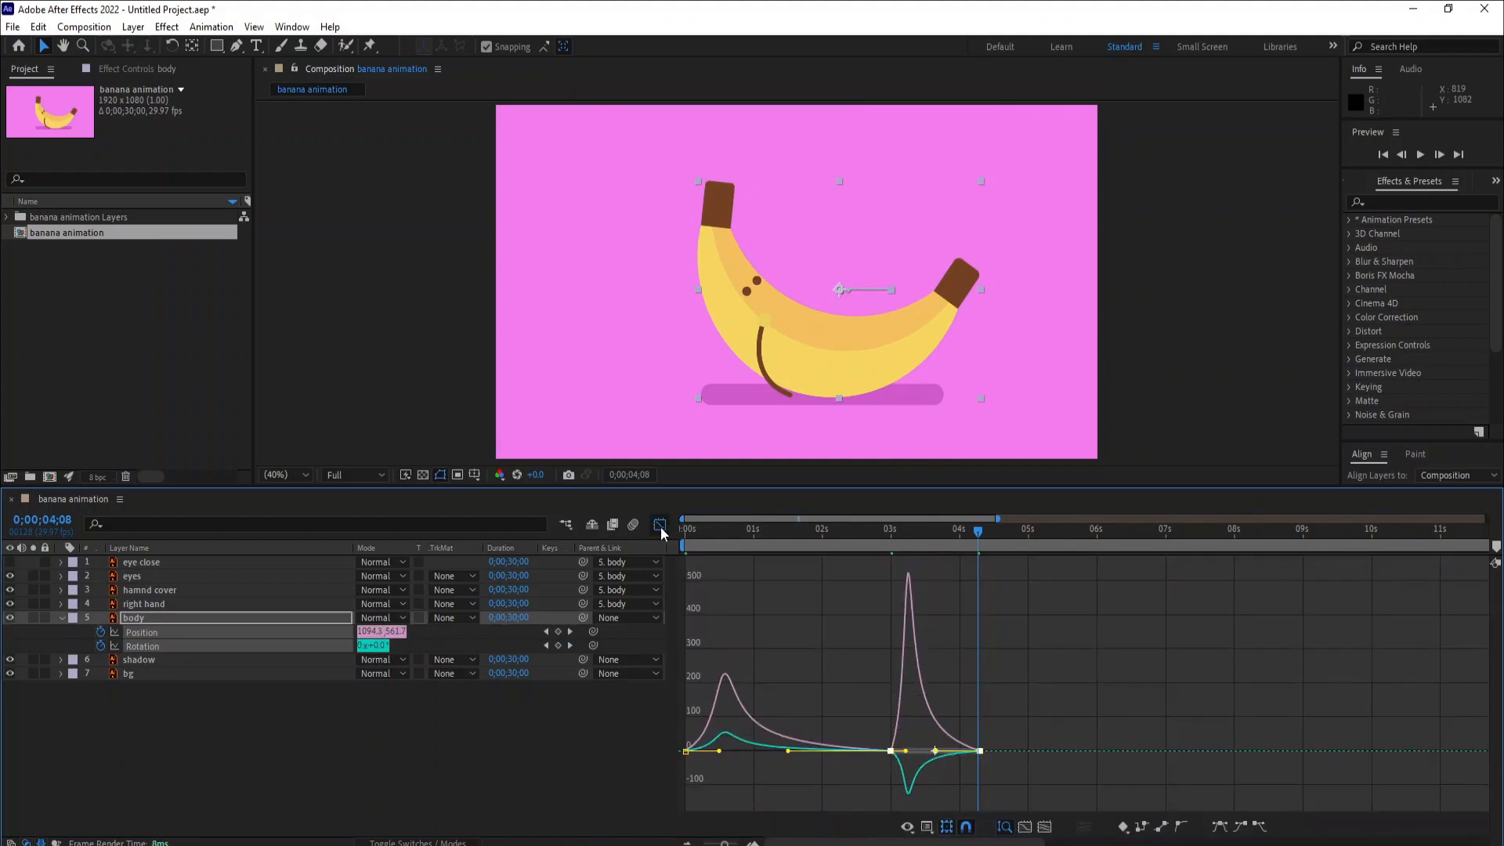
{"action": "left_click", "coordinate": [661, 525]}
{"action": "left_click_drag", "start_coordinate": [742, 540], "coordinate": [650, 536]}
{"action": "key", "text": "space"}
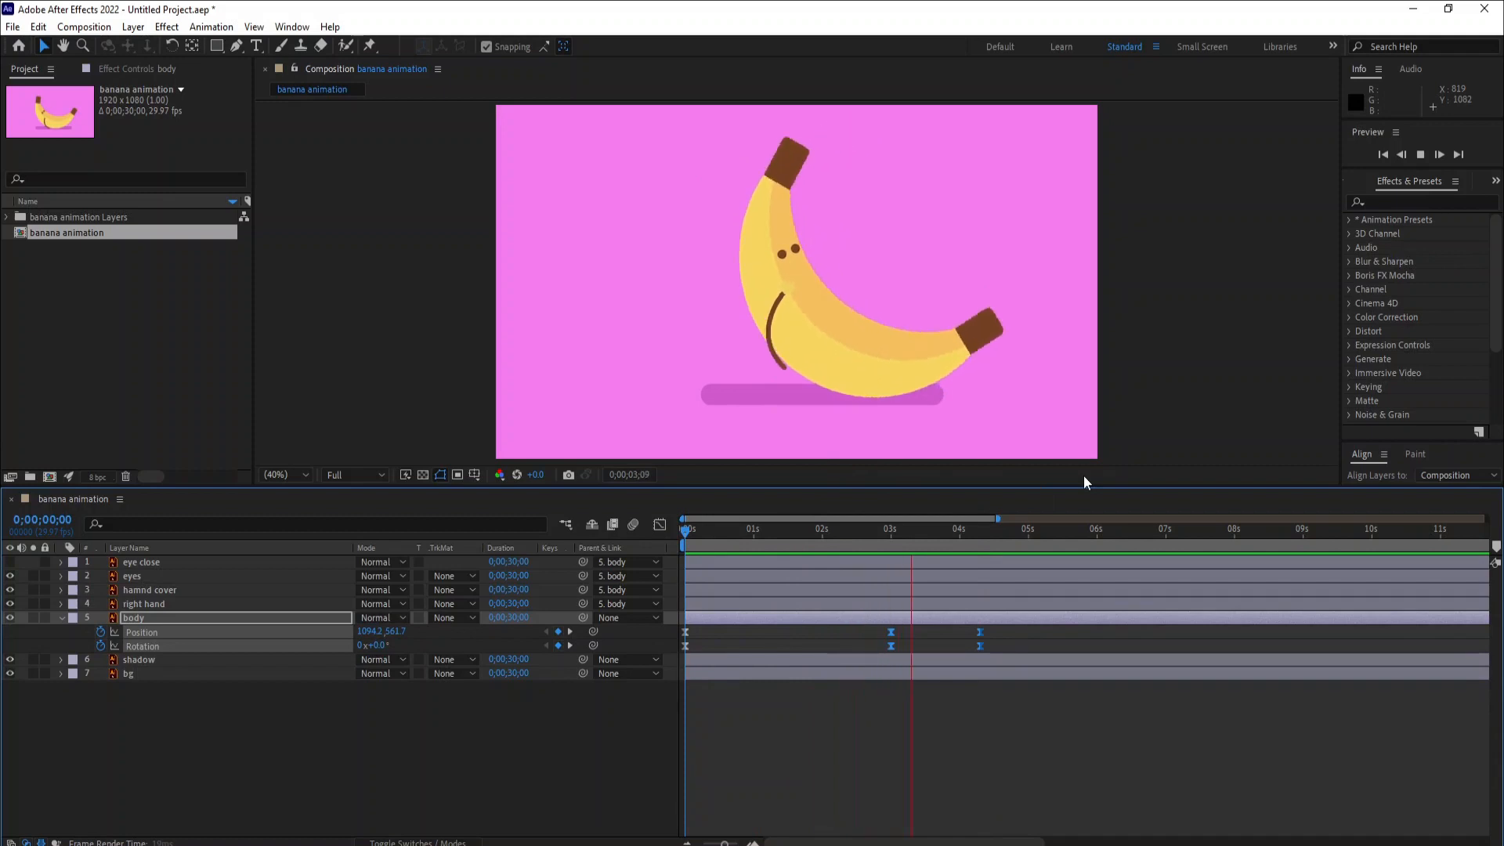
{"action": "key", "text": "space"}
Review the return motion's speed graph and play the animation to judge its timing.
{"action": "left_click", "coordinate": [659, 526]}
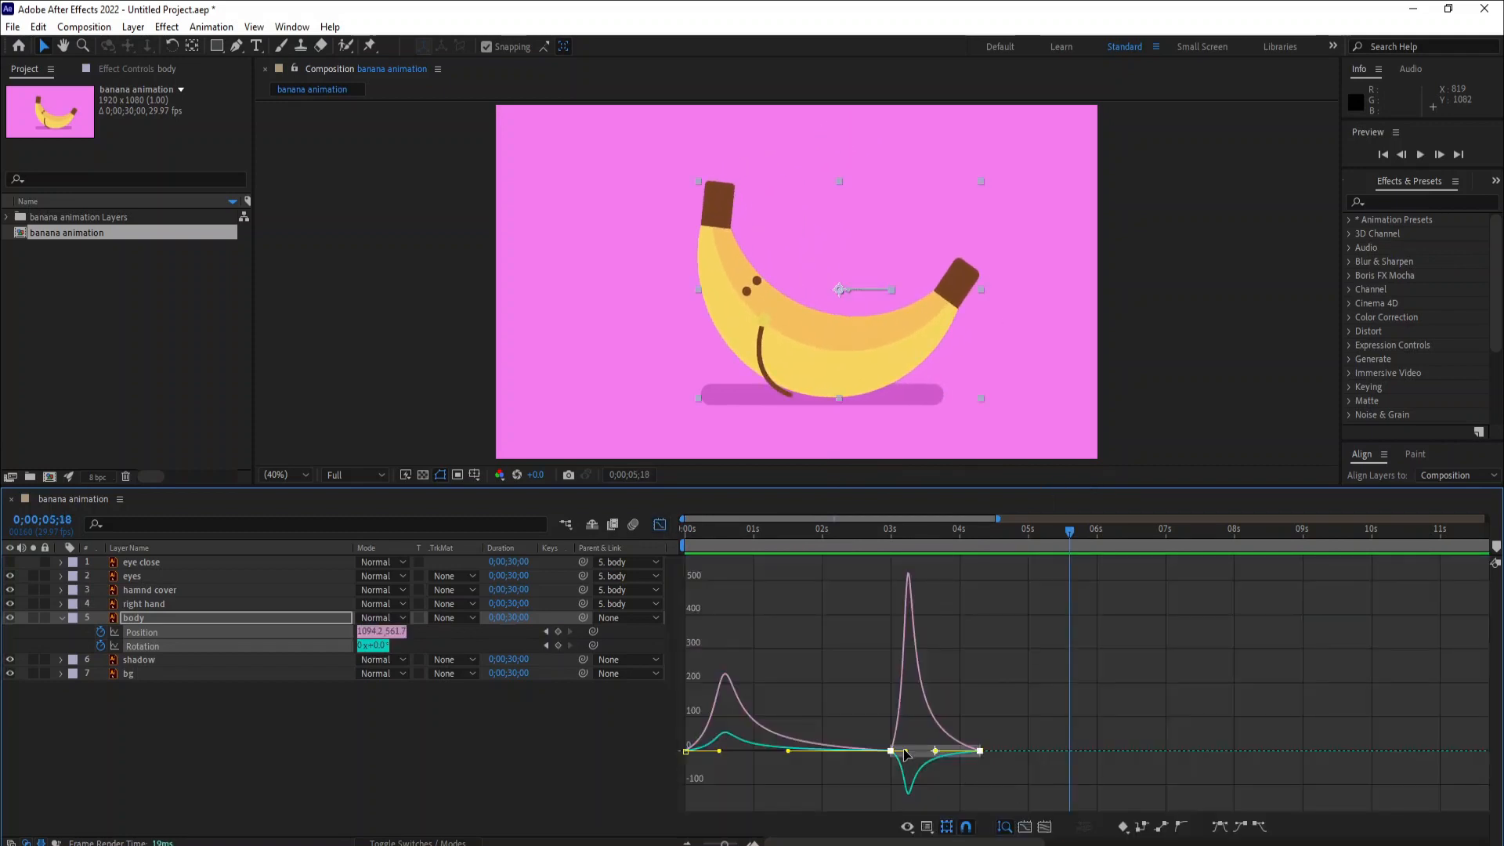
{"action": "left_click", "coordinate": [659, 525]}
{"action": "left_click", "coordinate": [888, 531]}
{"action": "left_click_drag", "start_coordinate": [890, 535], "coordinate": [1000, 551]}
{"action": "key", "text": "space"}
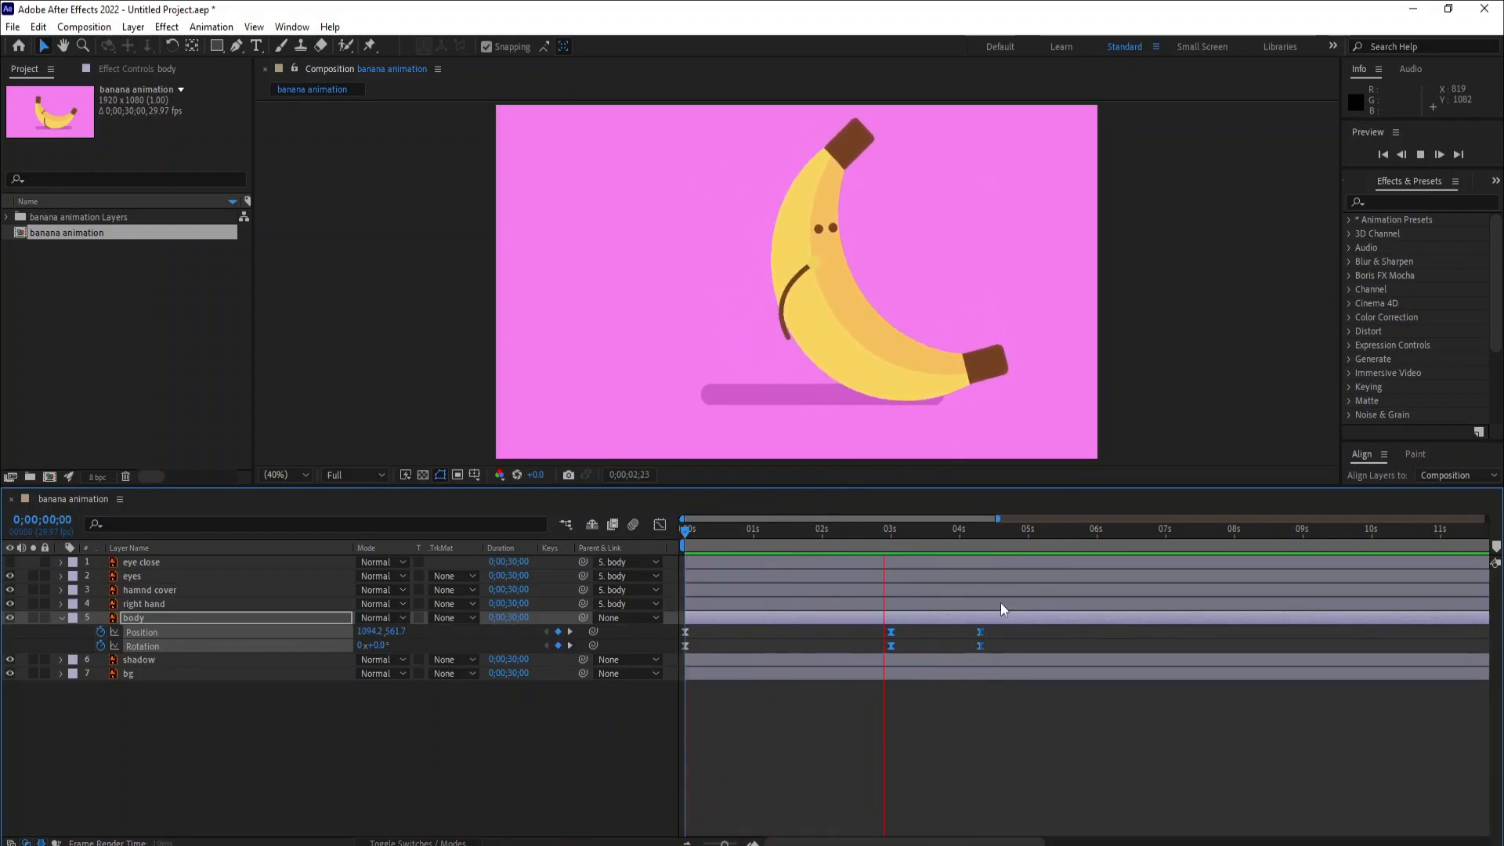
{"action": "key", "text": "space"}
Move the body's final Position and Rotation keyframes earlier to about 3.75 seconds and preview the faster return.
{"action": "left_click_drag", "start_coordinate": [979, 631], "coordinate": [945, 641]}
{"action": "key", "text": "Home"}
{"action": "key", "text": "space"}
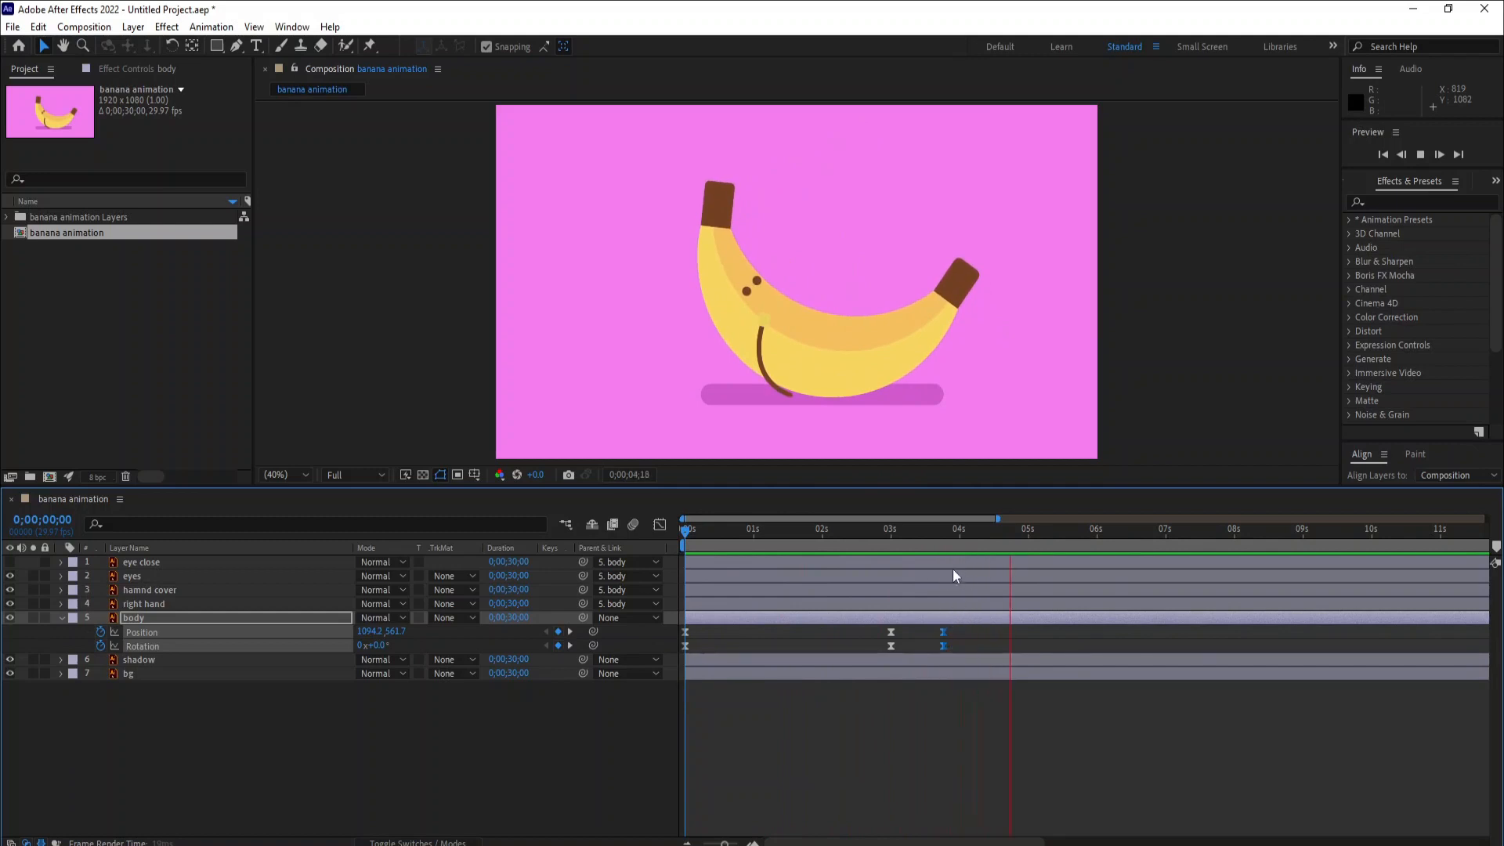
Keyframe the body's Rotation at -20° at 0;00;04;02 and at 5° at 0;00;04;12.
{"action": "left_click_drag", "start_coordinate": [941, 532], "coordinate": [964, 540]}
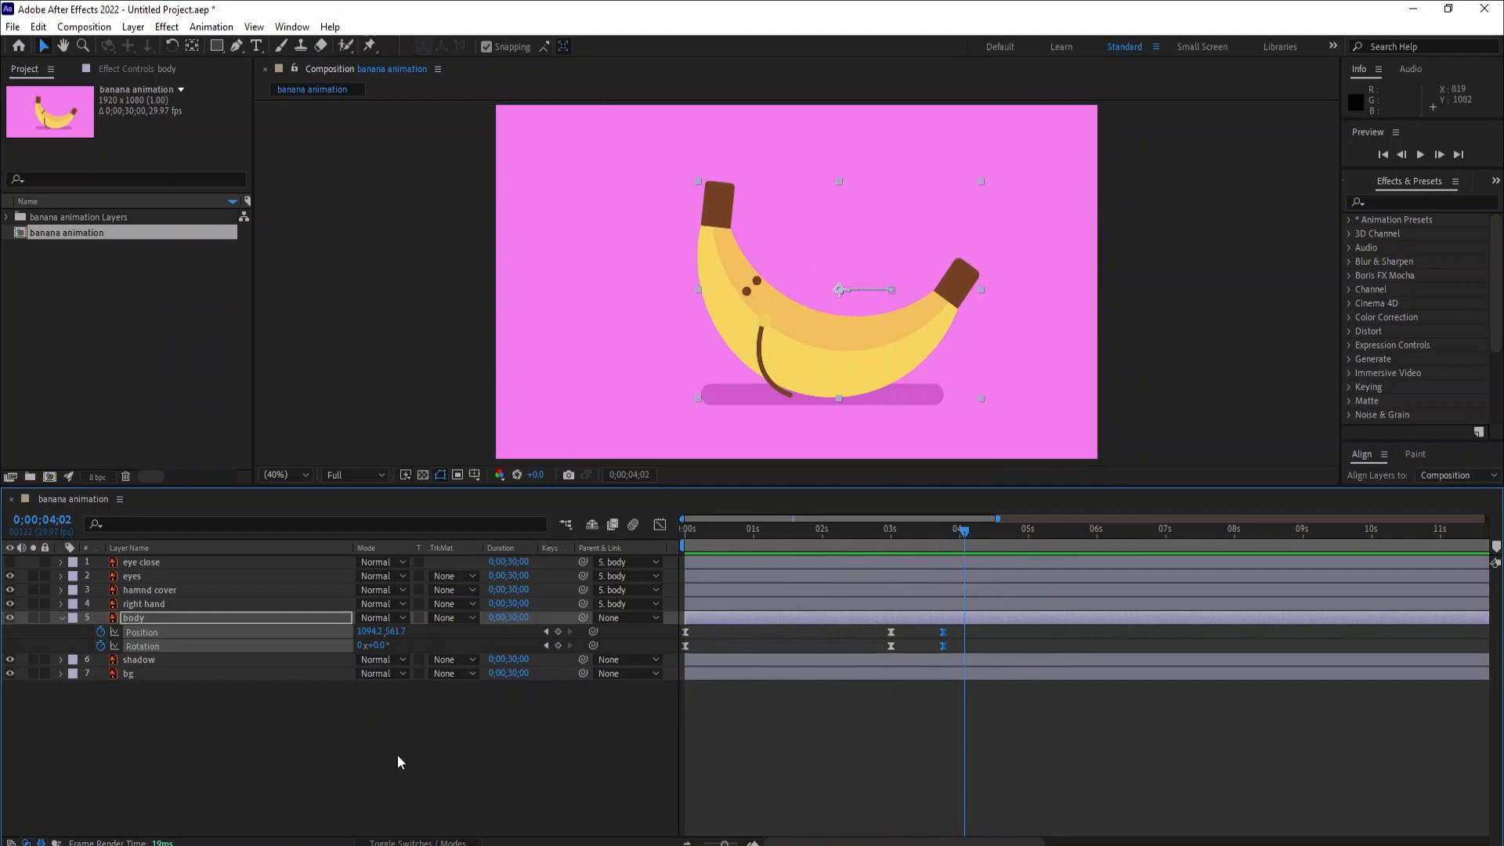
{"action": "left_click", "coordinate": [396, 721]}
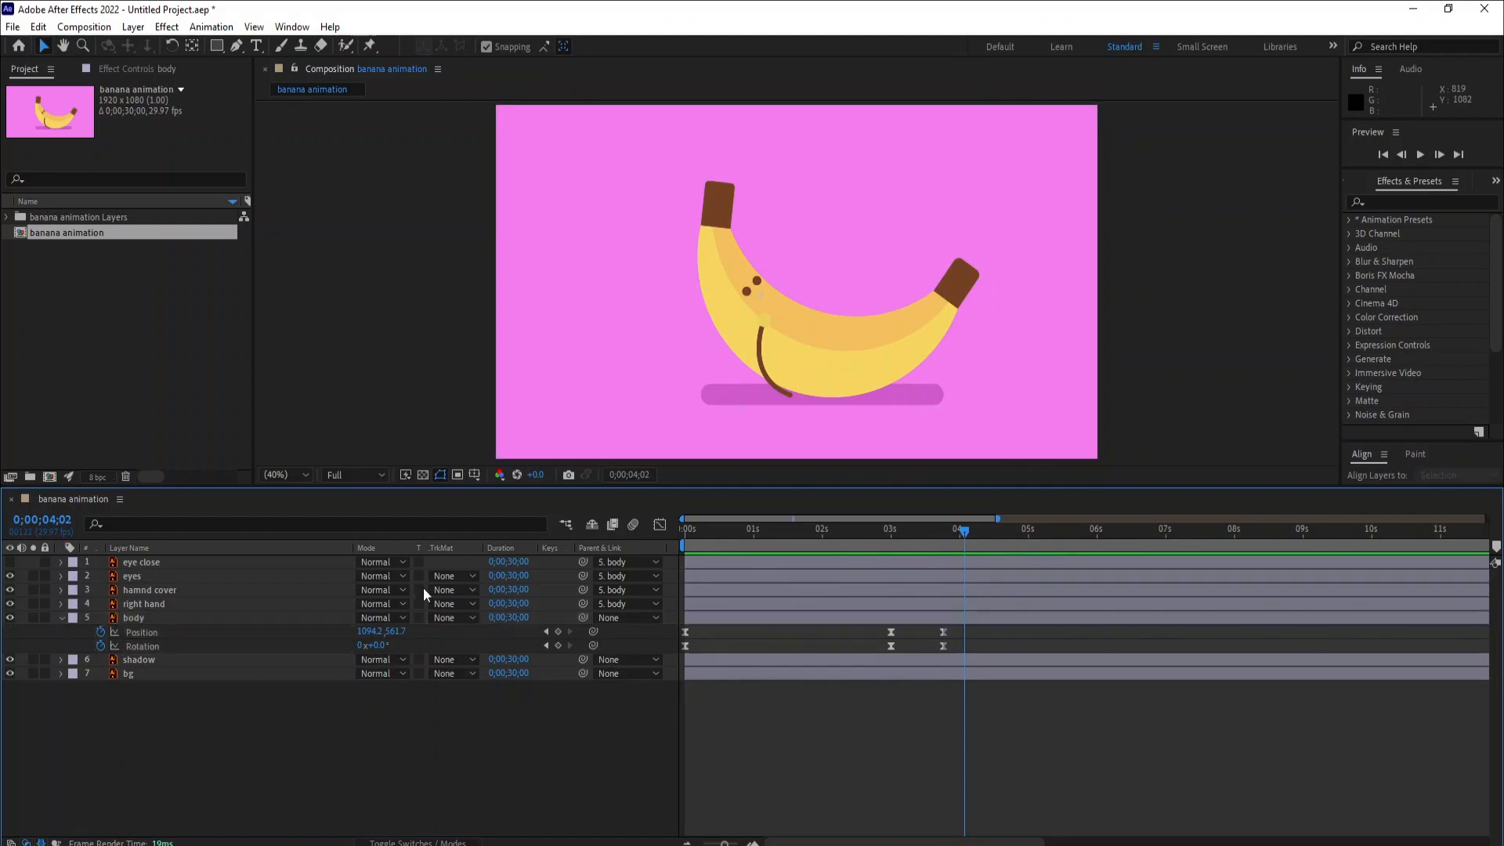
{"action": "left_click", "coordinate": [376, 644]}
{"action": "key", "text": "Return"}
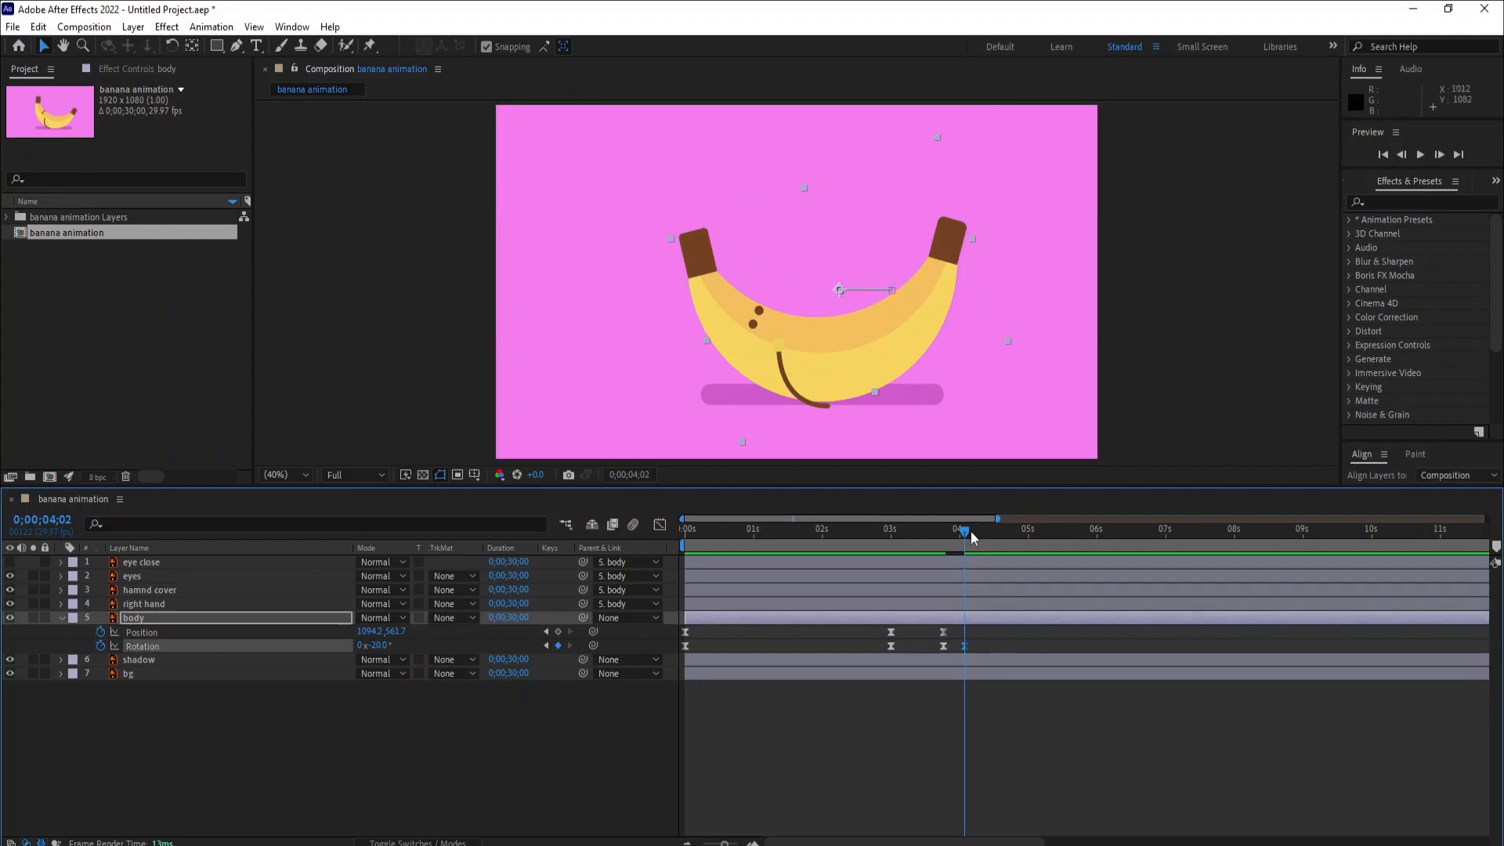
{"action": "left_click_drag", "start_coordinate": [965, 533], "coordinate": [988, 545]}
{"action": "left_click", "coordinate": [376, 646]}
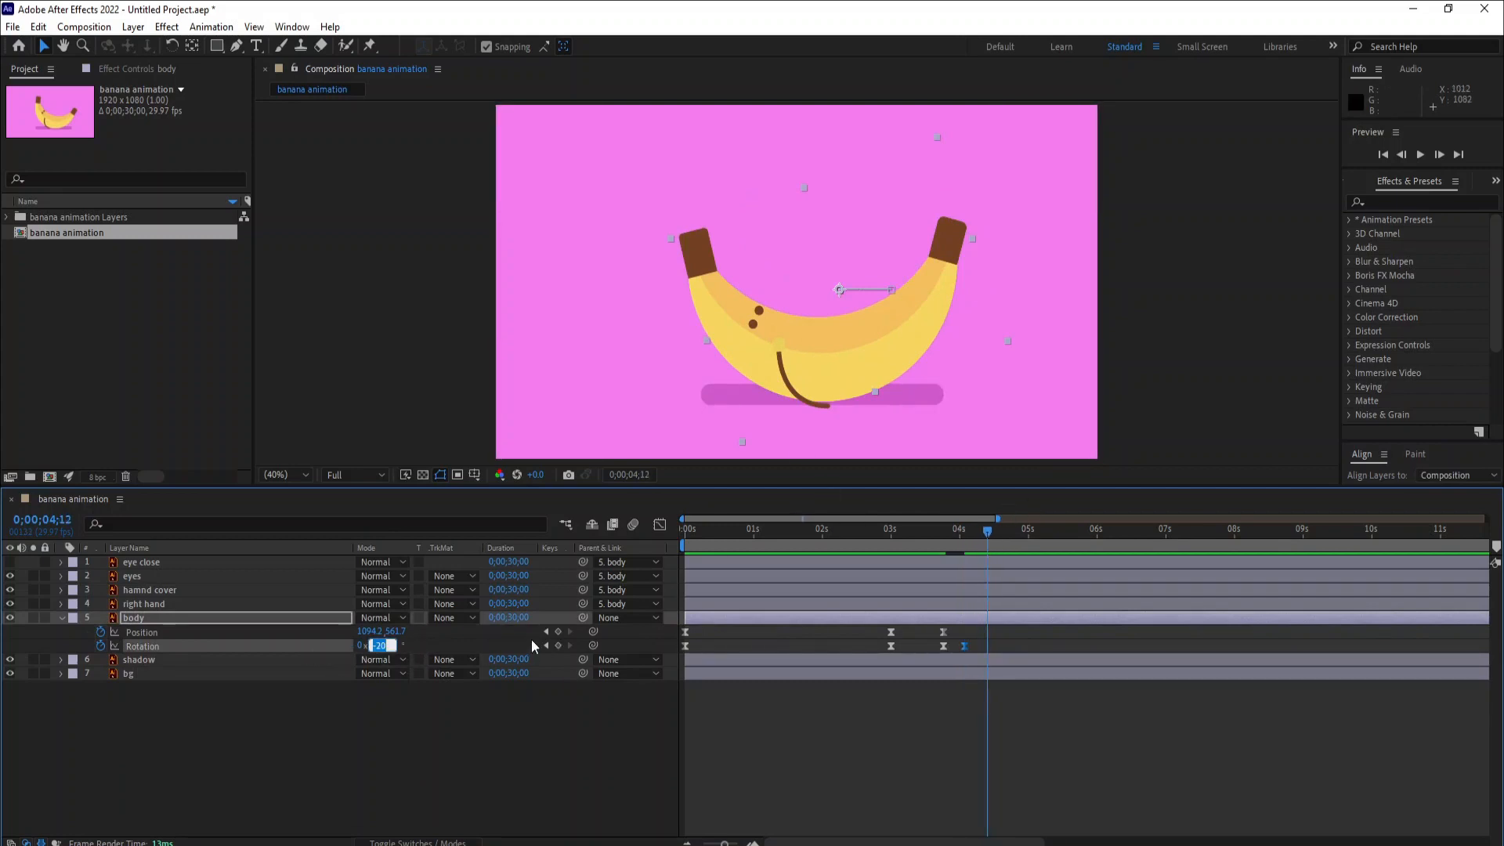
{"action": "type", "text": "-"}
{"action": "key", "text": "Return"}
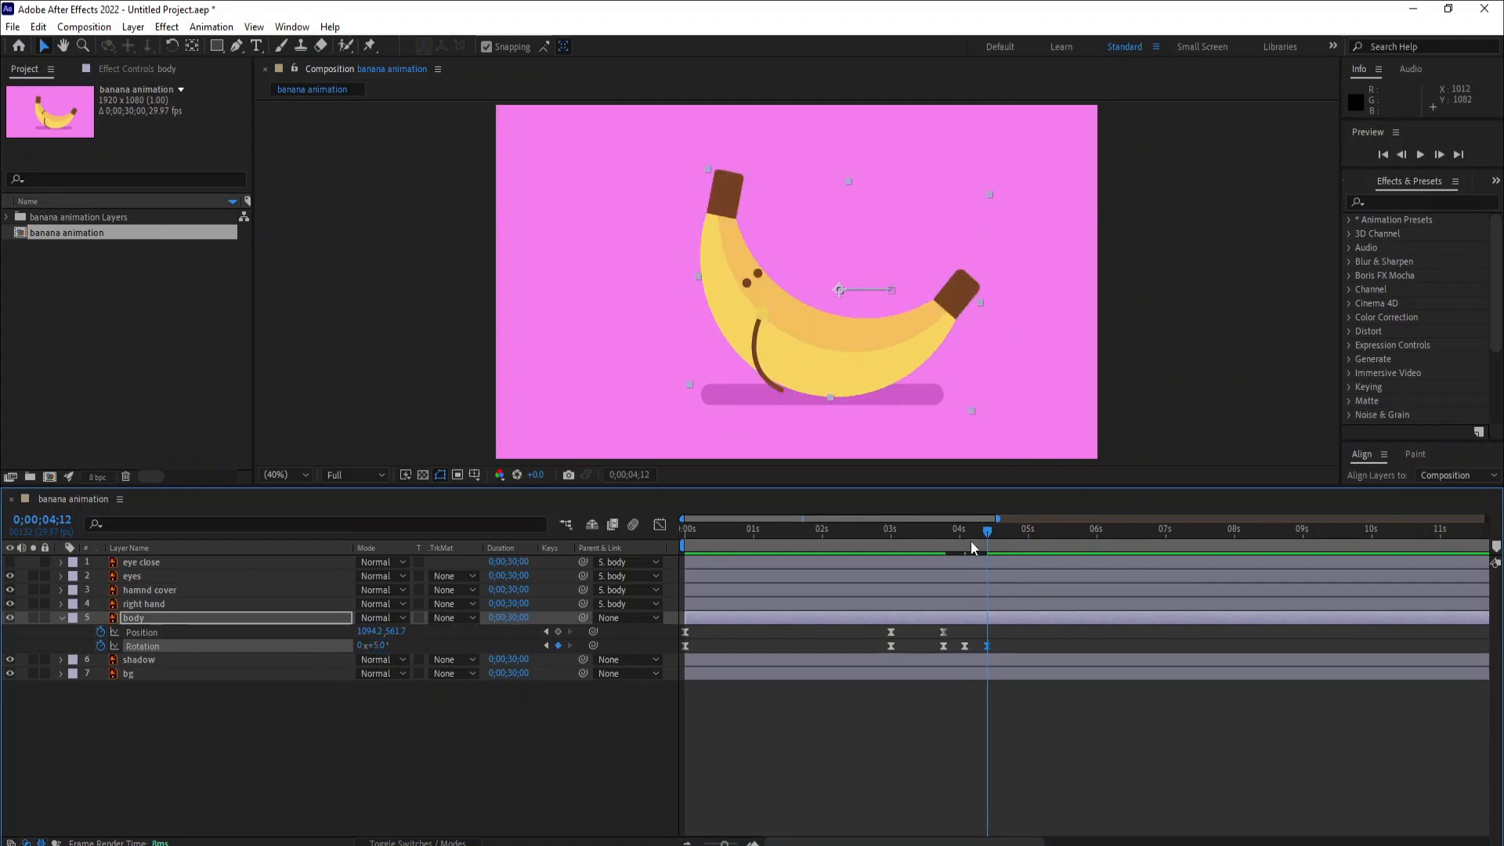
Keyframe the body's Rotation at -10° at 0;00;04;22.
{"action": "left_click_drag", "start_coordinate": [988, 532], "coordinate": [1009, 537]}
{"action": "left_click", "coordinate": [383, 647]}
{"action": "type", "text": "-10"}
{"action": "key", "text": "Return"}
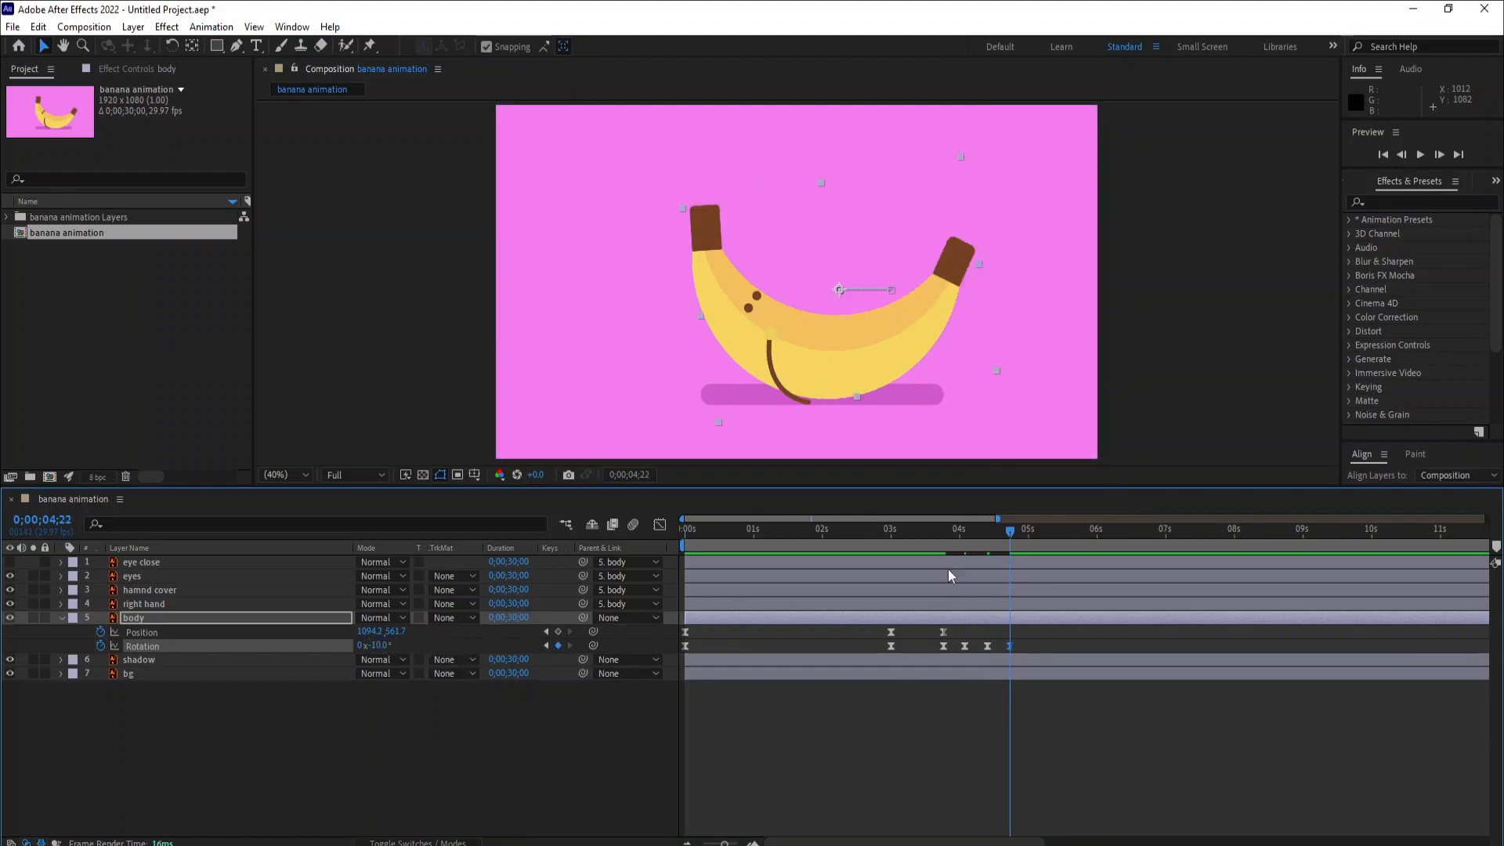
Copy the body's Rotation and Position keyframes from 0;00;03;23 to 0;00;05;00 so the wobble settles at rest.
{"action": "left_click_drag", "start_coordinate": [1014, 534], "coordinate": [1028, 549]}
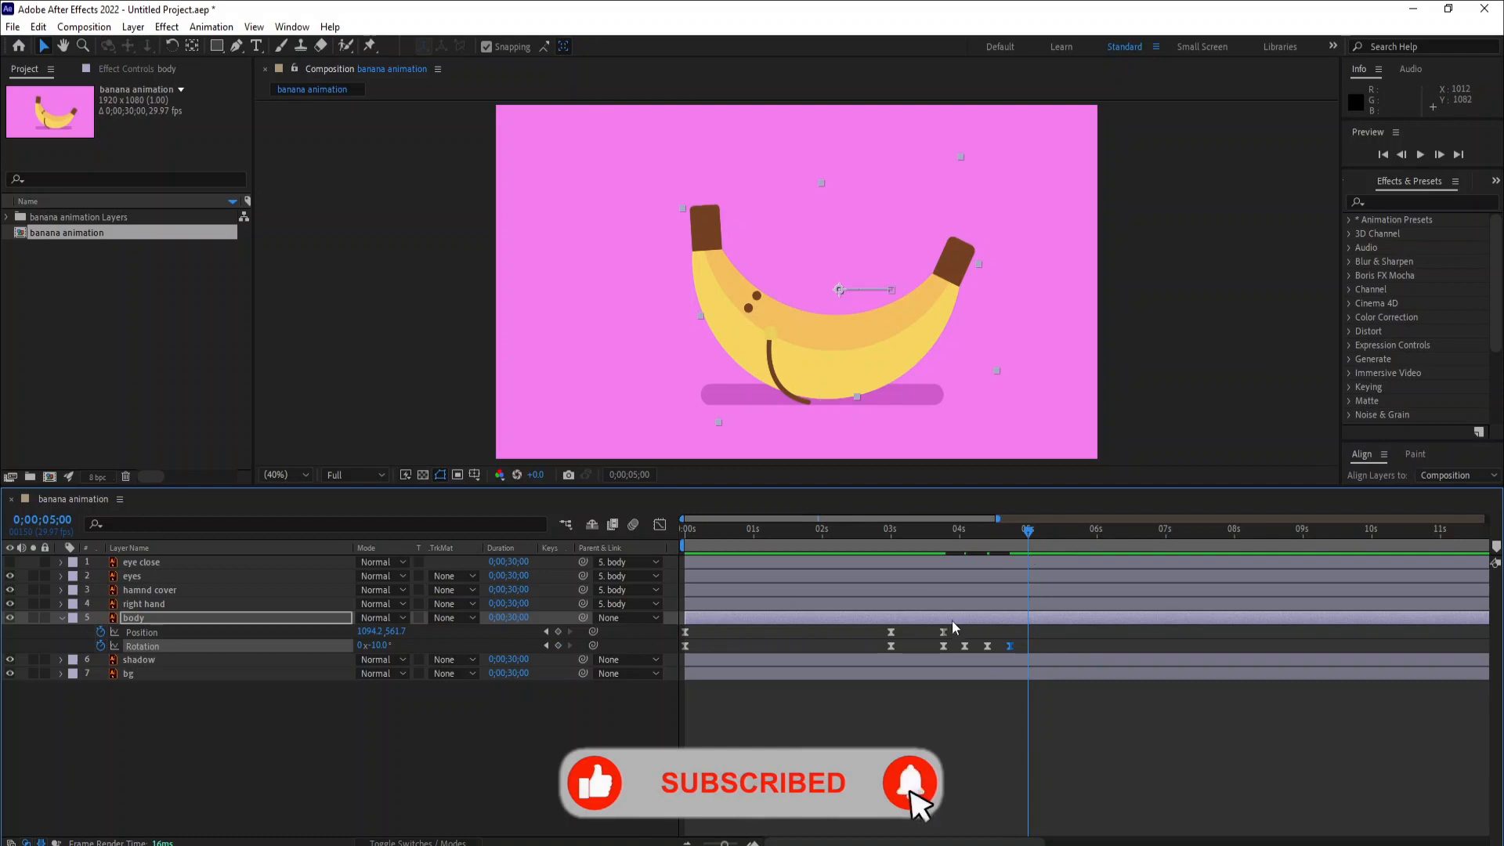
{"action": "left_click", "coordinate": [943, 646]}
{"action": "key", "text": "ctrl+c"}
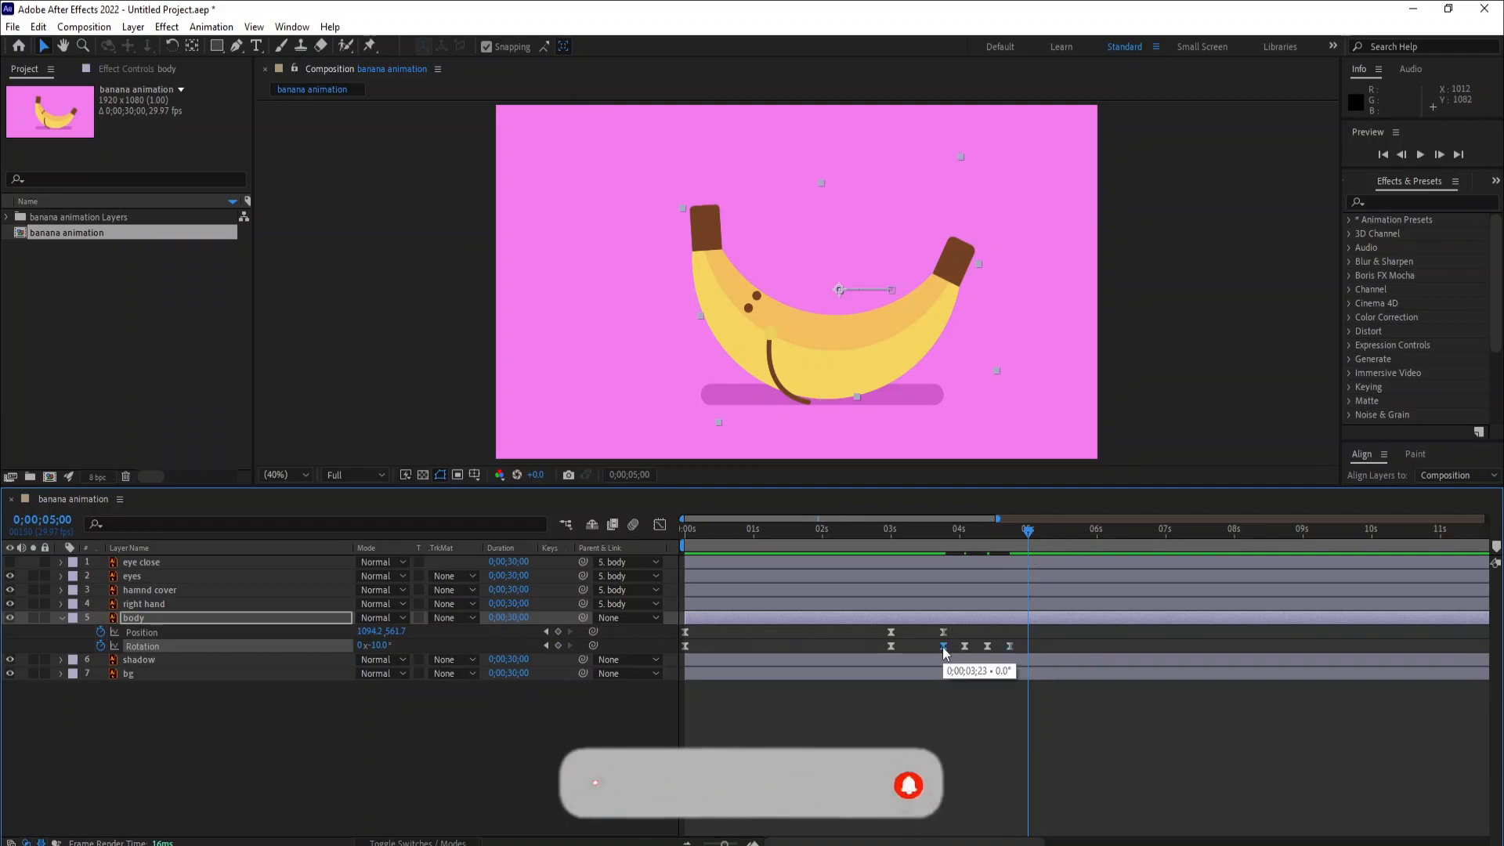
{"action": "key", "text": "ctrl+v"}
{"action": "left_click_drag", "start_coordinate": [940, 535], "coordinate": [944, 538]}
{"action": "left_click", "coordinate": [1027, 532]}
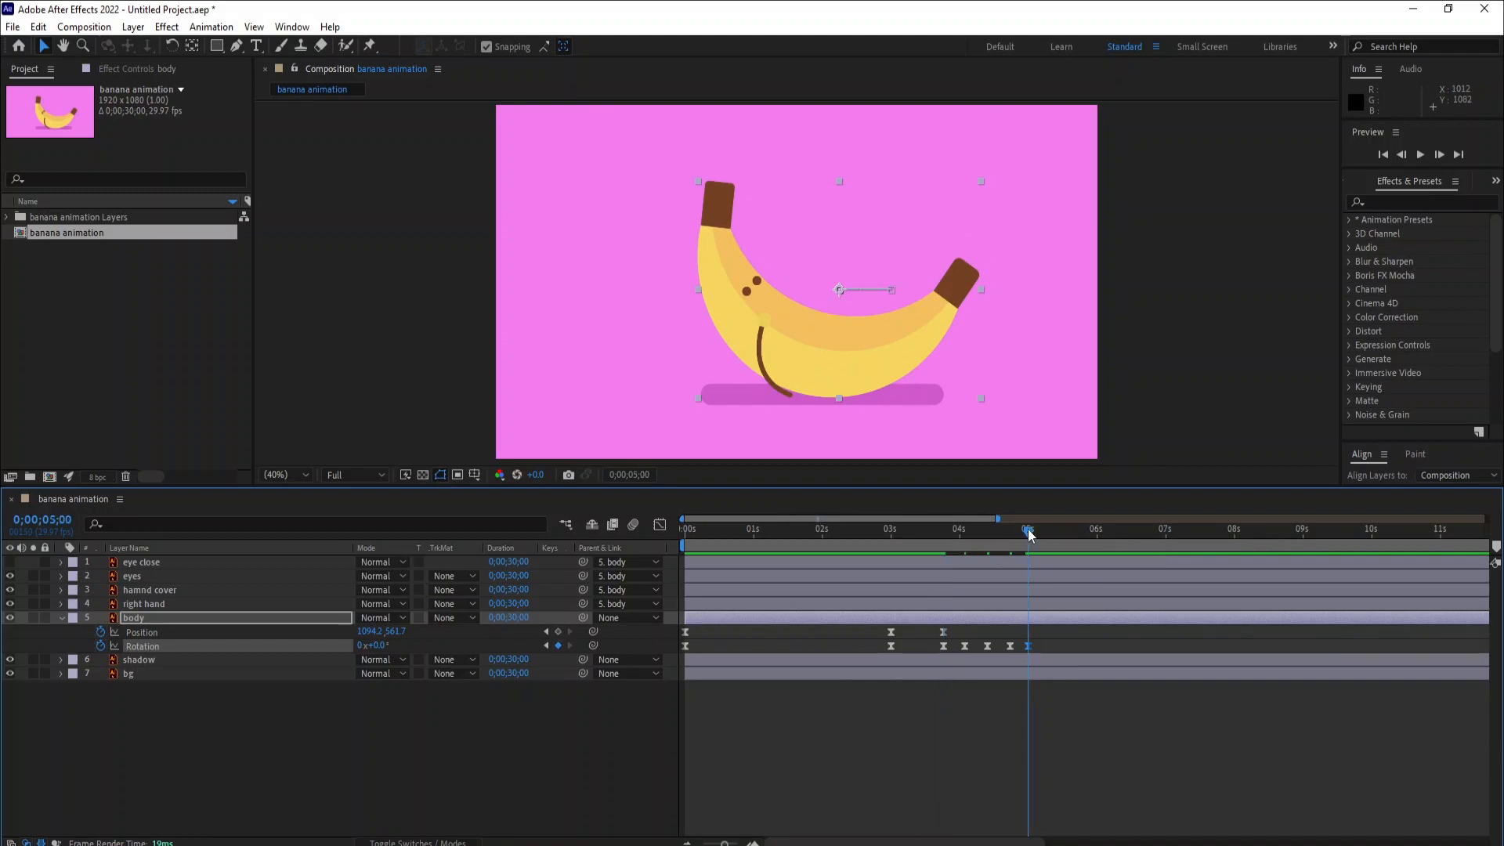
{"action": "left_click", "coordinate": [943, 632]}
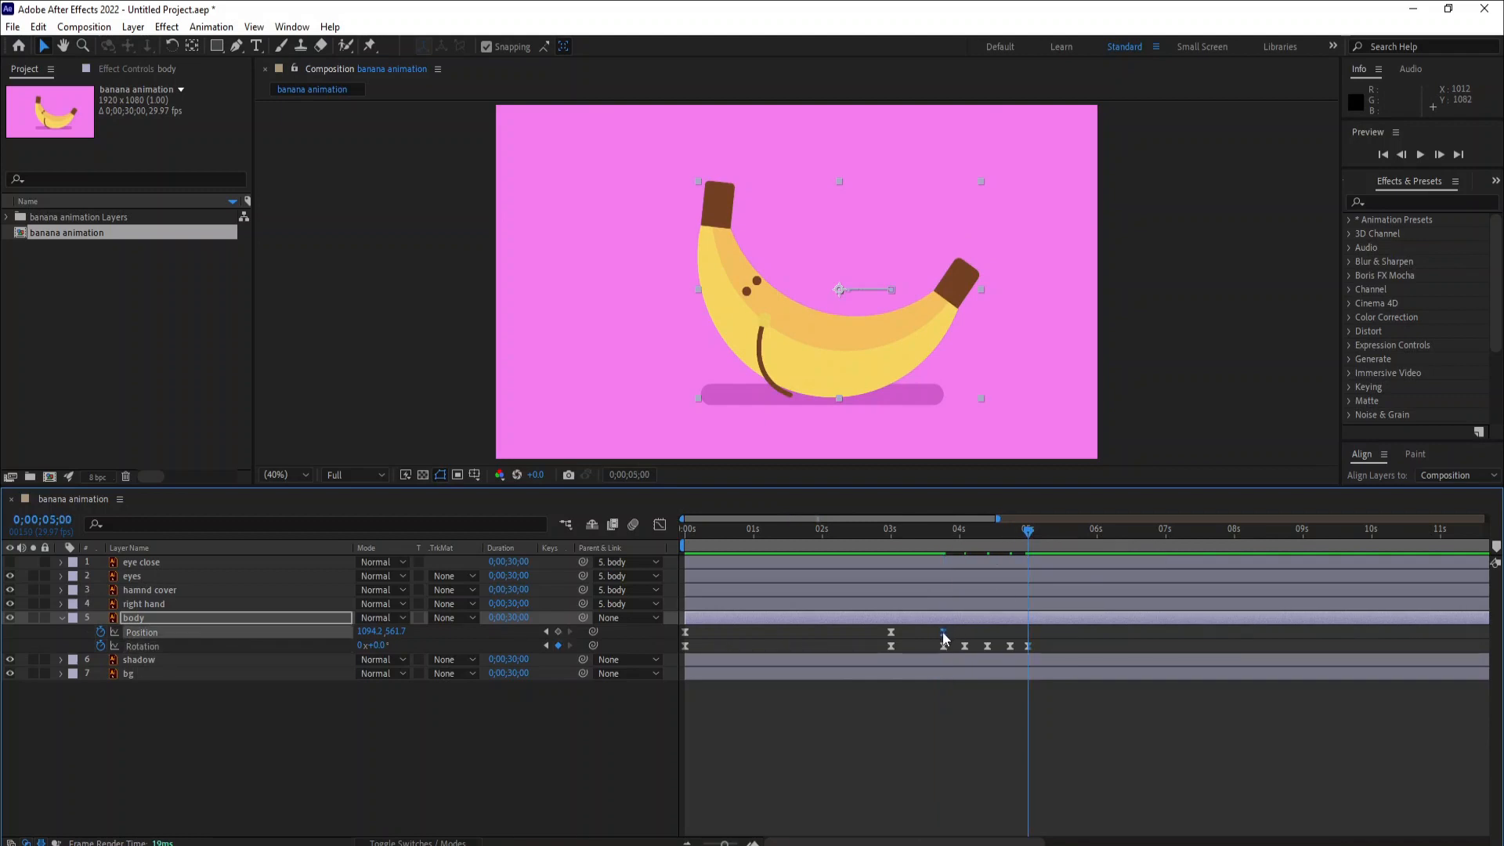
{"action": "key", "text": "ctrl+v"}
Keyframe the body's X position at 1054.2 at 0;00;04;02 and at 1101.7 at 0;00;04;12.
{"action": "left_click", "coordinate": [963, 533]}
{"action": "left_click_drag", "start_coordinate": [962, 535], "coordinate": [964, 538]}
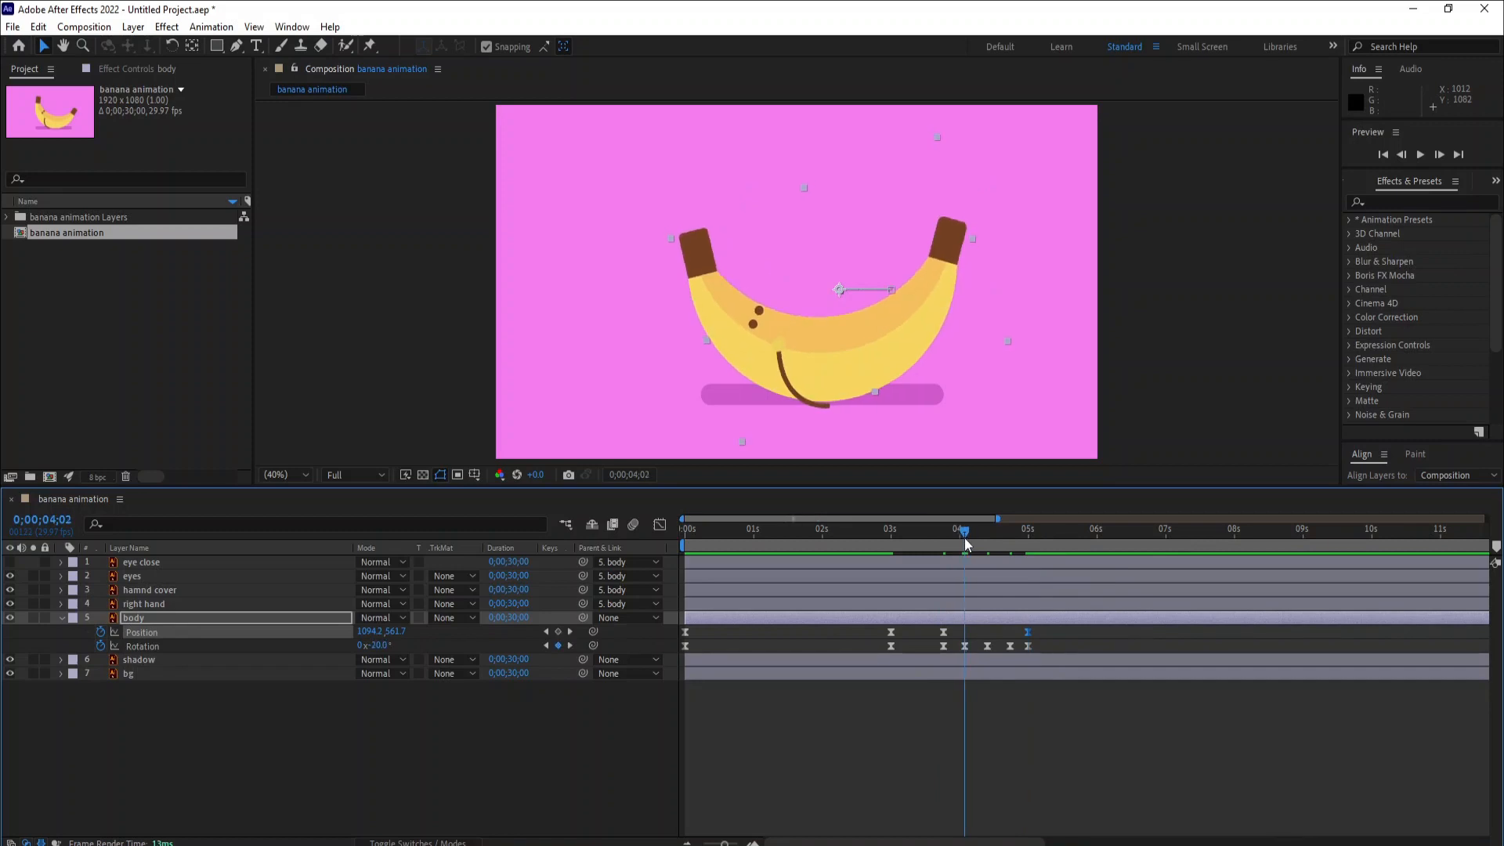
{"action": "left_click_drag", "start_coordinate": [368, 634], "coordinate": [343, 640]}
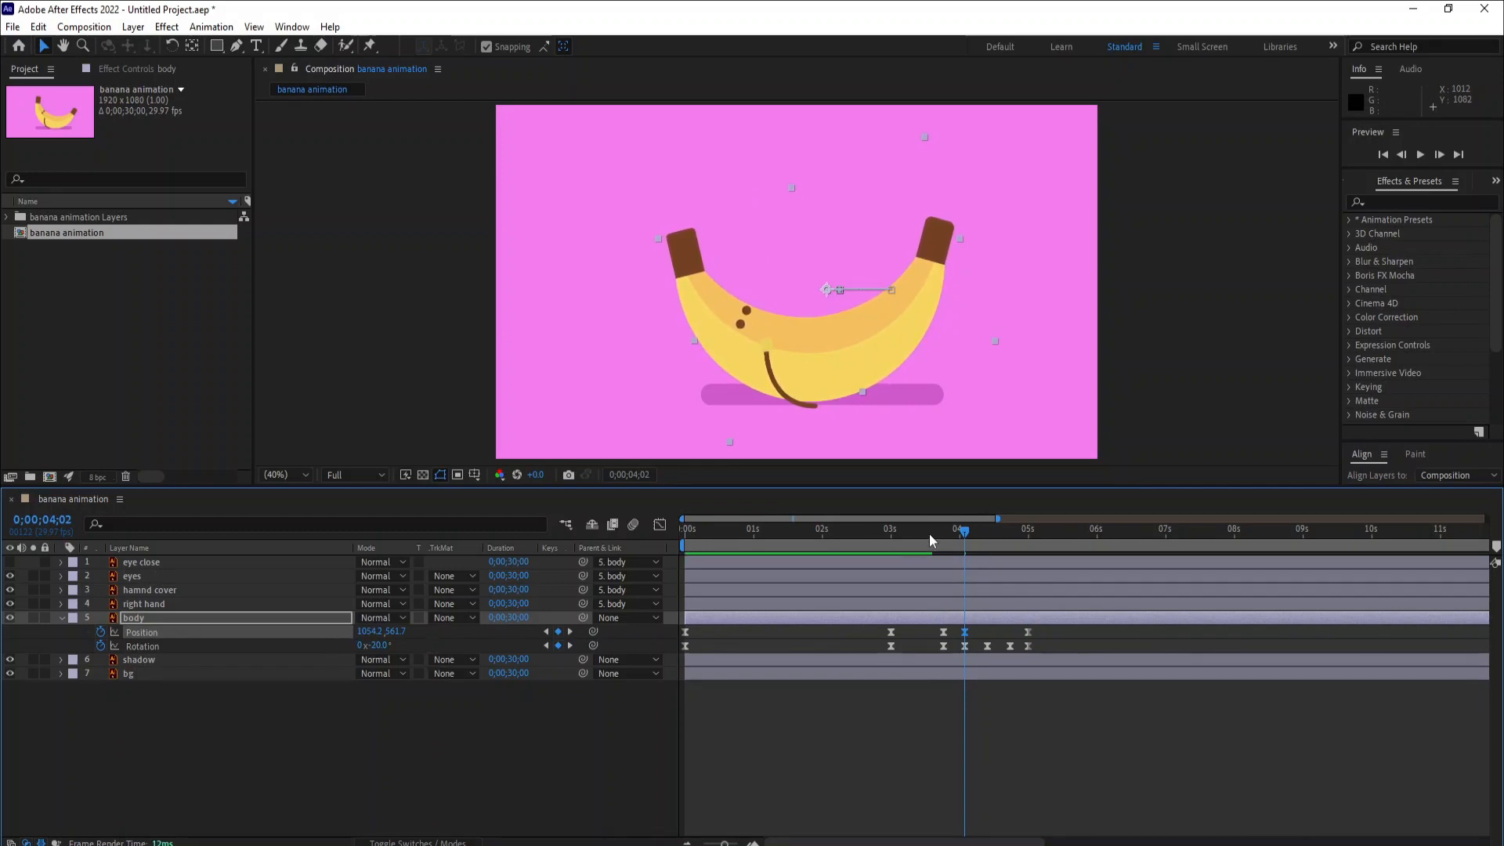
{"action": "left_click_drag", "start_coordinate": [963, 530], "coordinate": [987, 549]}
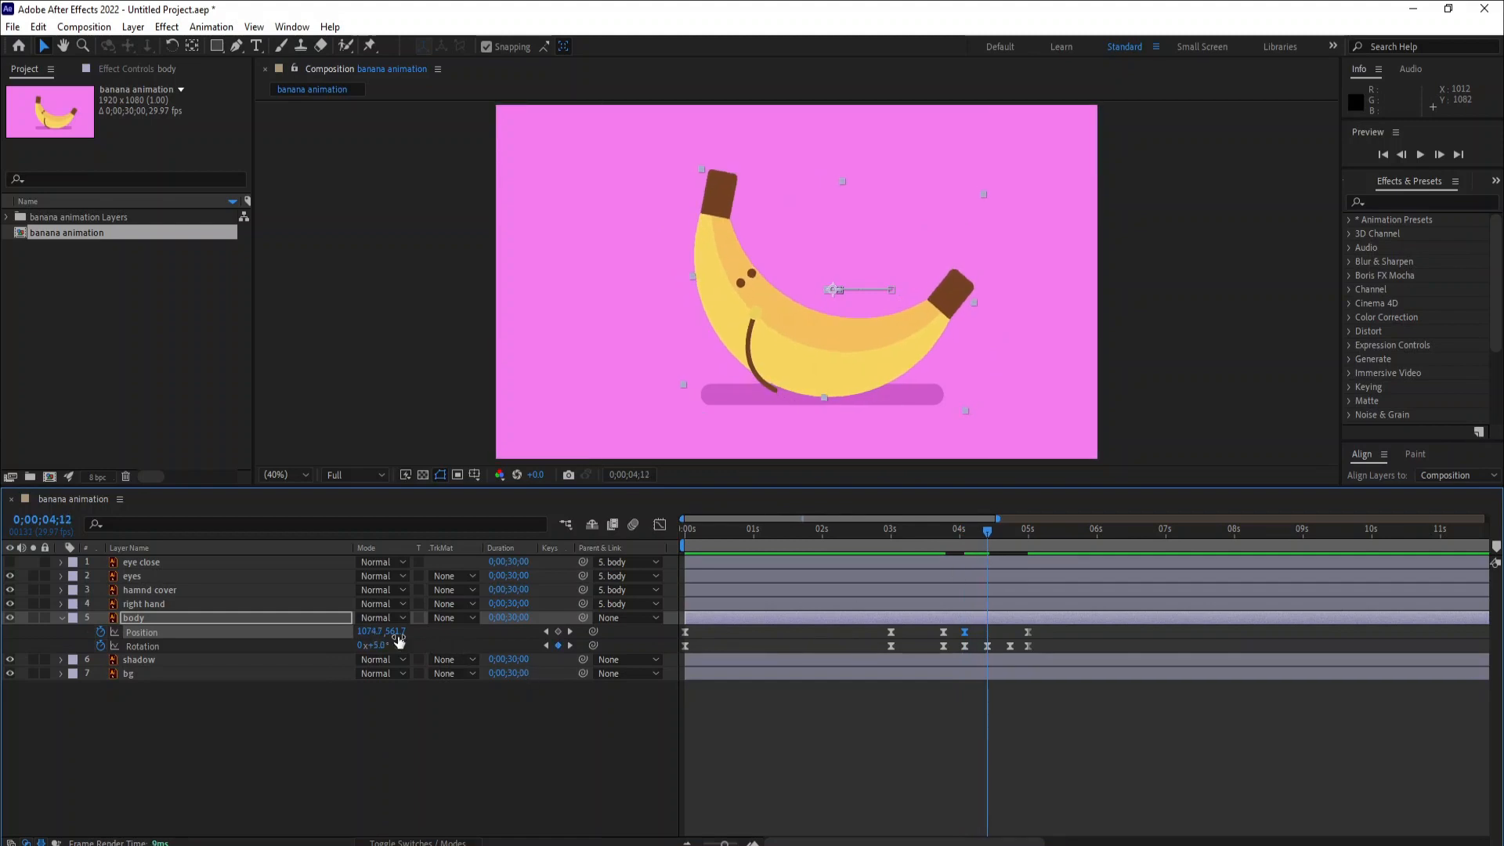
{"action": "left_click_drag", "start_coordinate": [365, 632], "coordinate": [385, 635]}
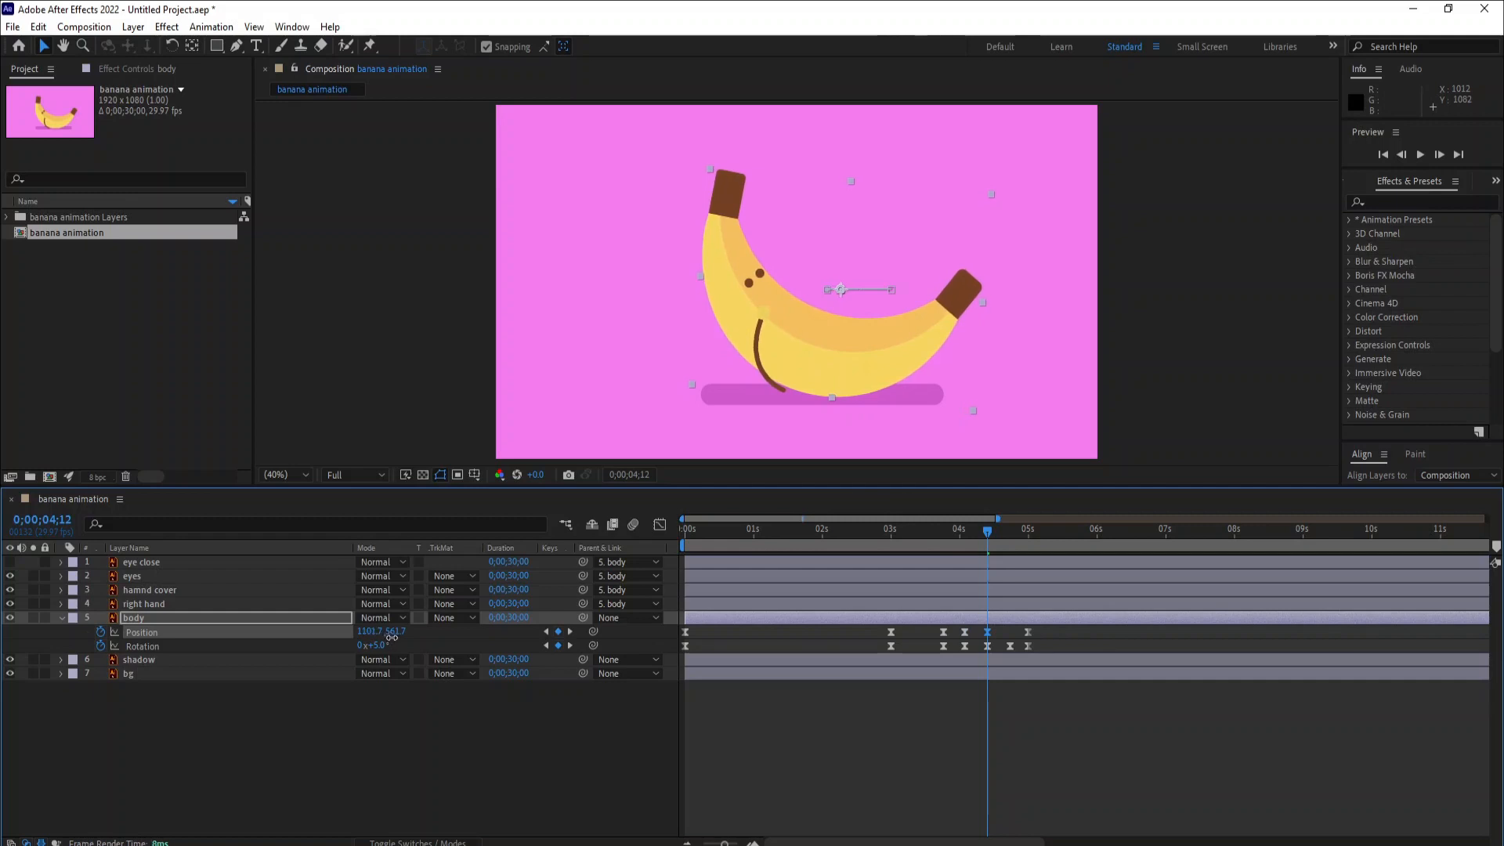
Keyframe the body's X position at about 1073.5 at 0;00;04;22.
{"action": "left_click_drag", "start_coordinate": [986, 531], "coordinate": [1009, 548]}
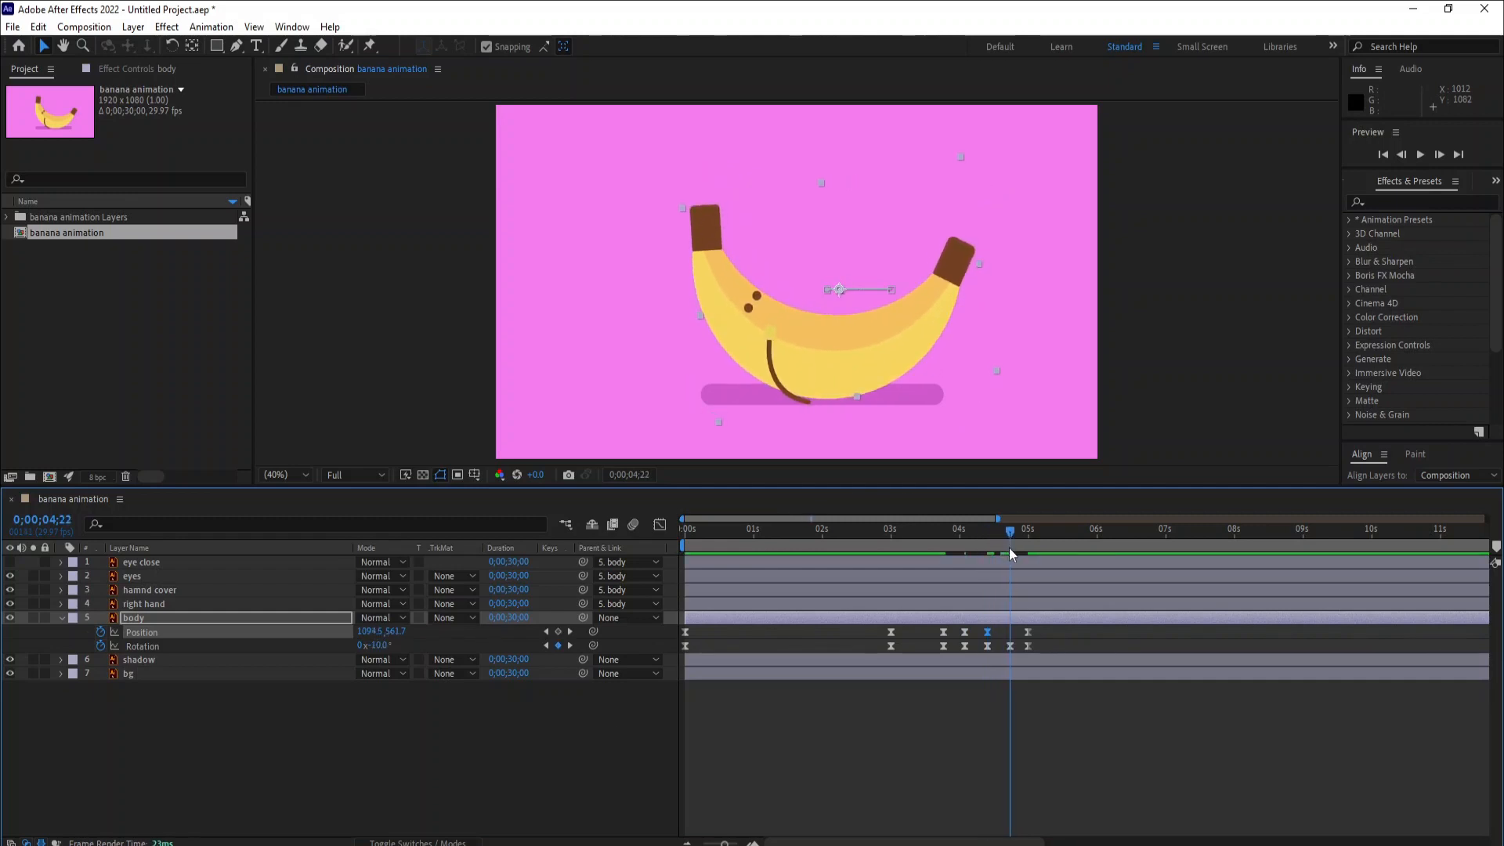
{"action": "left_click_drag", "start_coordinate": [362, 631], "coordinate": [347, 636]}
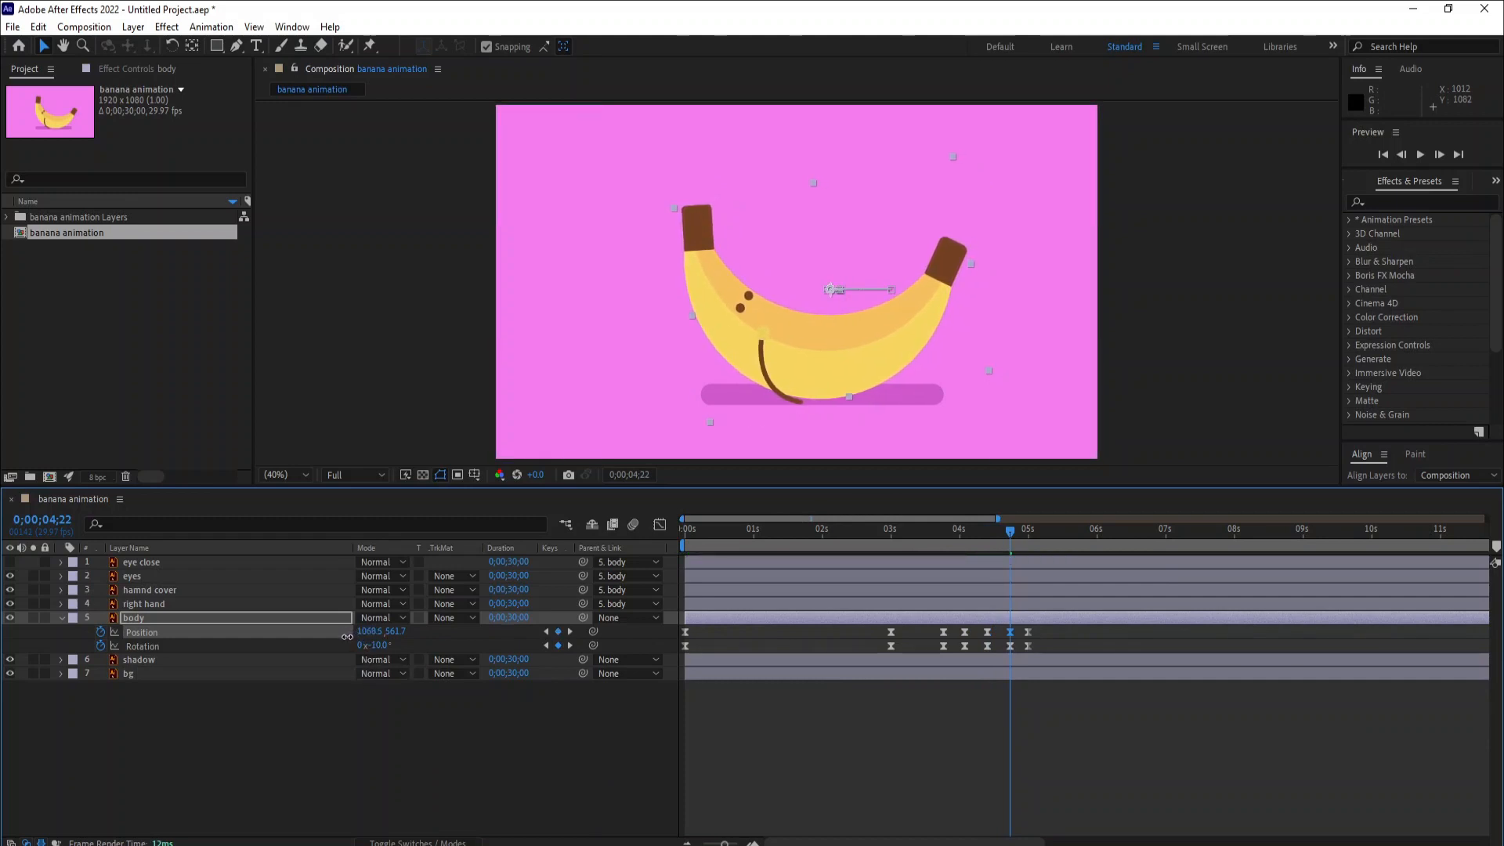
{"action": "left_click_drag", "start_coordinate": [354, 639], "coordinate": [354, 638]}
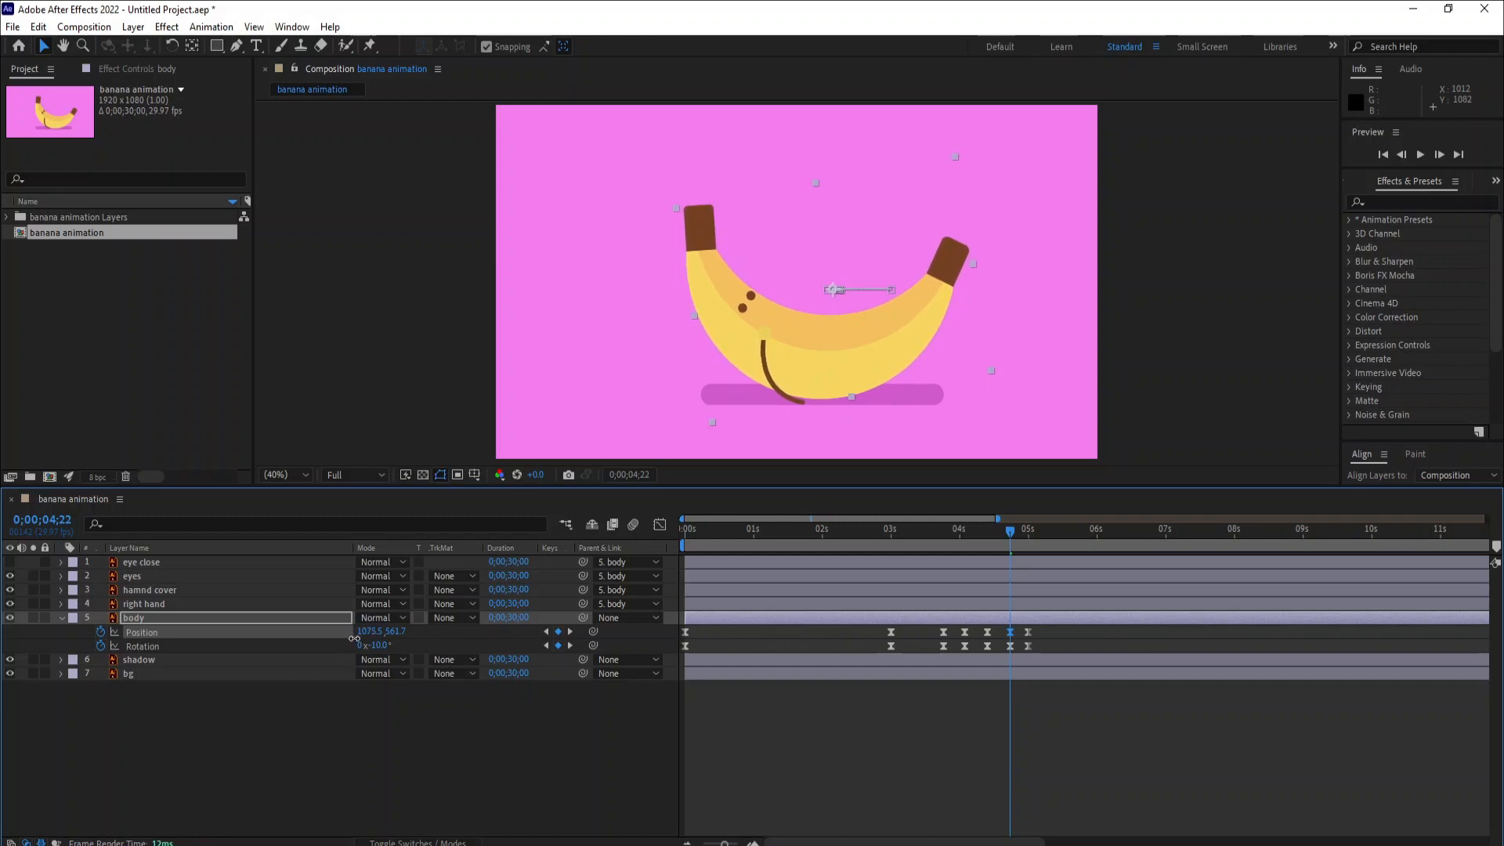
End the work area at about 5 seconds and preview the banana's wobble from the start.
{"action": "left_click_drag", "start_coordinate": [705, 532], "coordinate": [688, 547]}
{"action": "left_click", "coordinate": [1032, 534]}
{"action": "left_click_drag", "start_coordinate": [1030, 536], "coordinate": [576, 564]}
{"action": "key", "text": "space"}
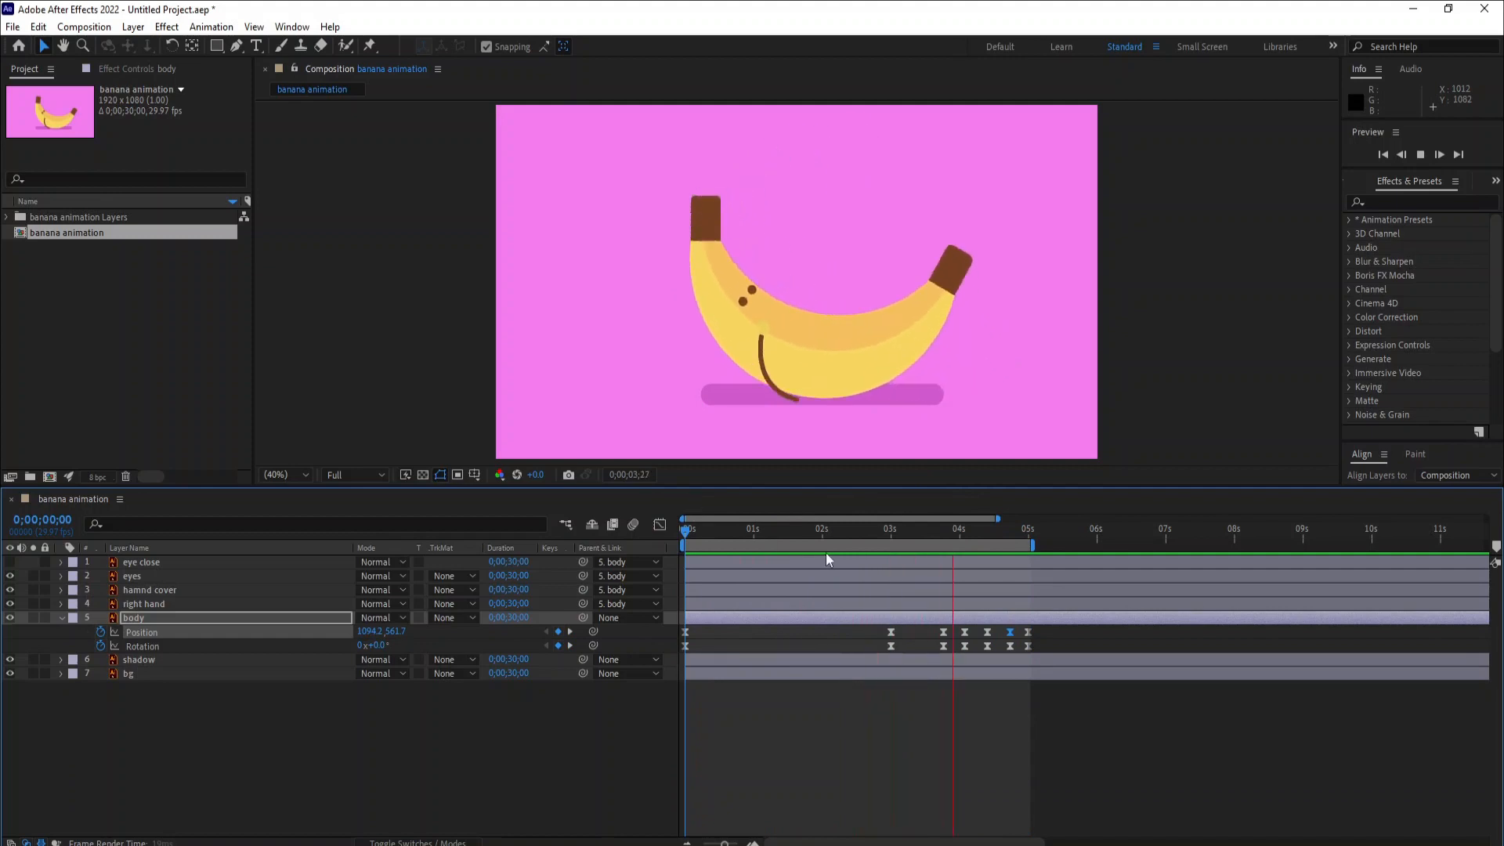
{"action": "key", "text": "space"}
Shift the body's last four Position and Rotation keyframe pairs earlier to start at 0;00;03;23, replacing the pair there, and preview.
{"action": "left_click_drag", "start_coordinate": [1034, 635], "coordinate": [943, 642]}
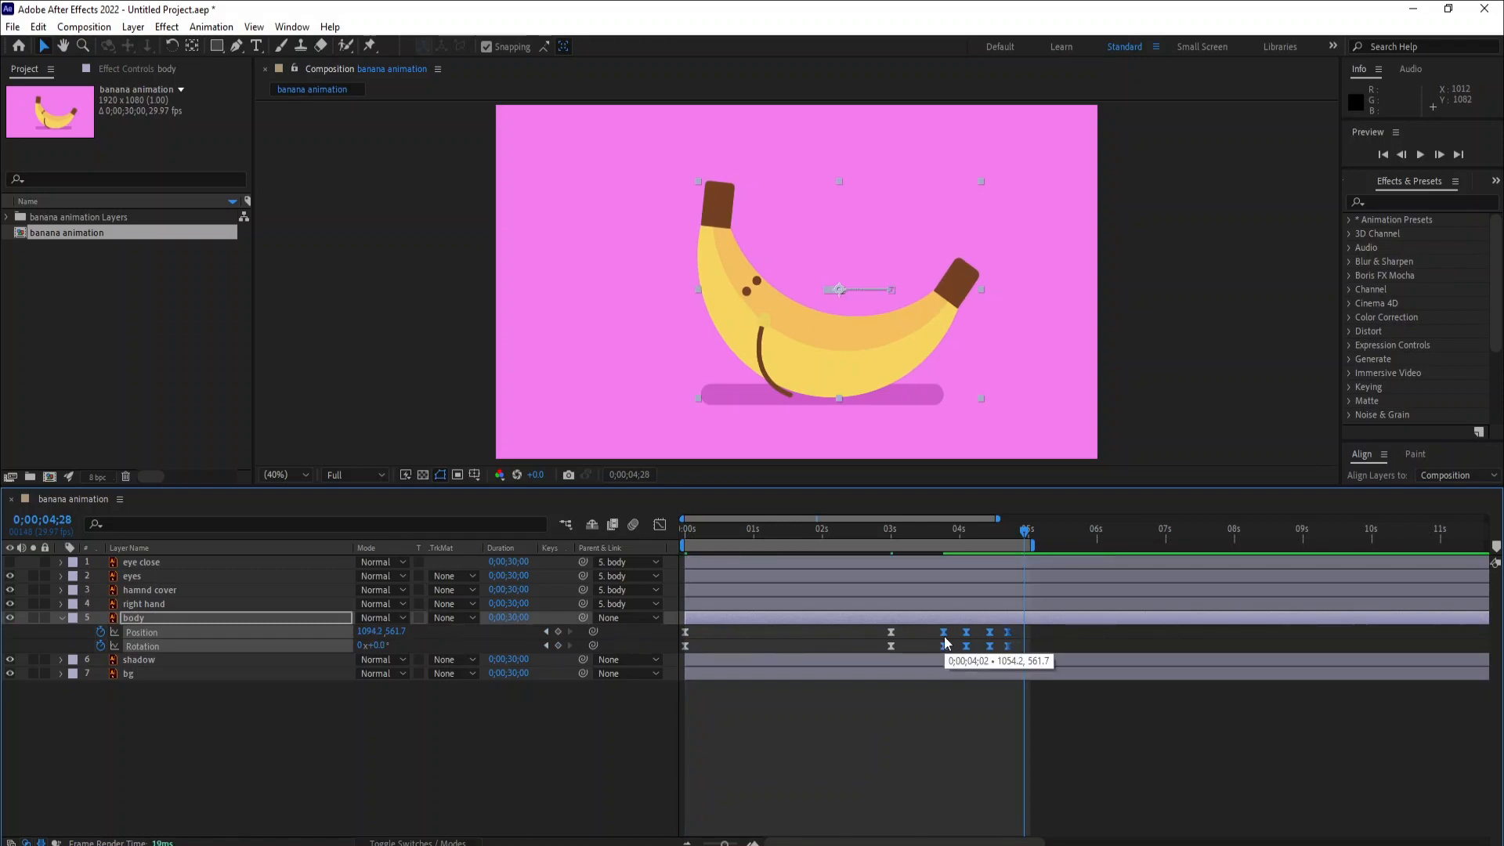
{"action": "left_click", "coordinate": [686, 532]}
{"action": "key", "text": "space"}
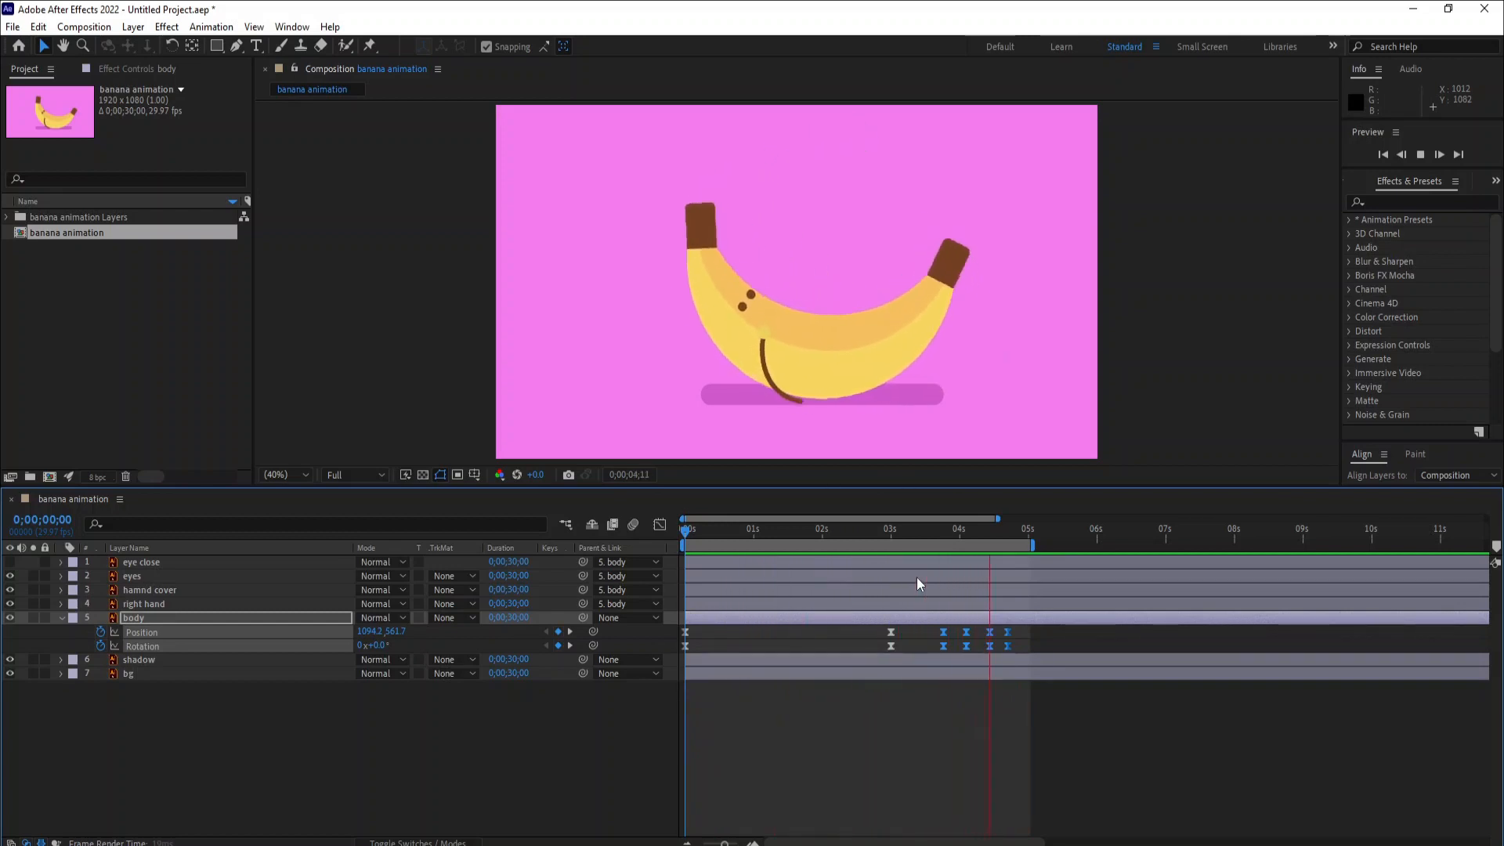
{"action": "key", "text": "space"}
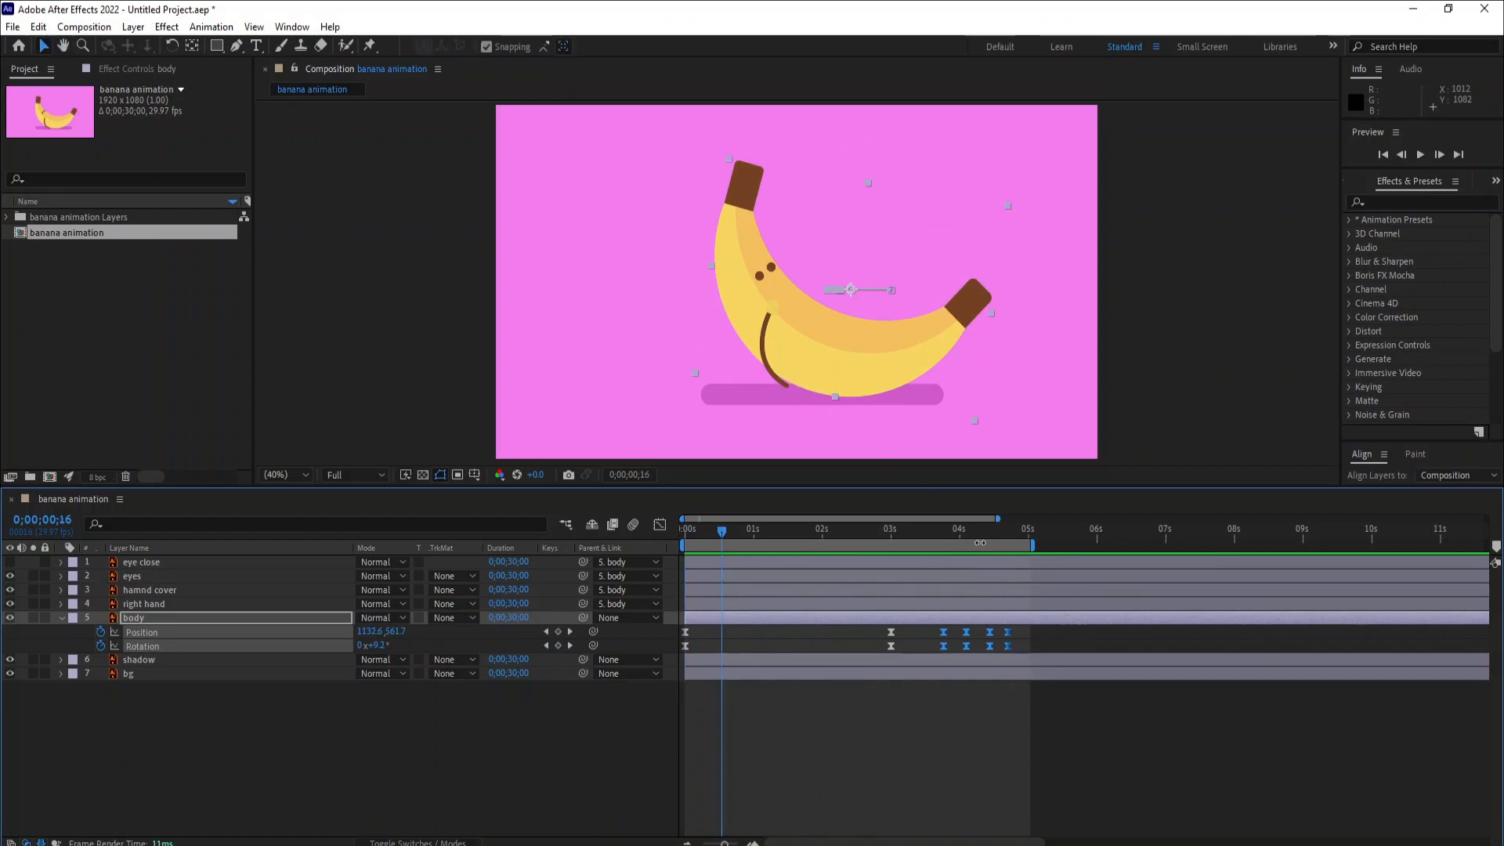
Copy the body's starting Position keyframe to 0;00;04;21 over the final one and preview the loop.
{"action": "left_click_drag", "start_coordinate": [947, 530], "coordinate": [1001, 696]}
{"action": "left_click", "coordinate": [1013, 647]}
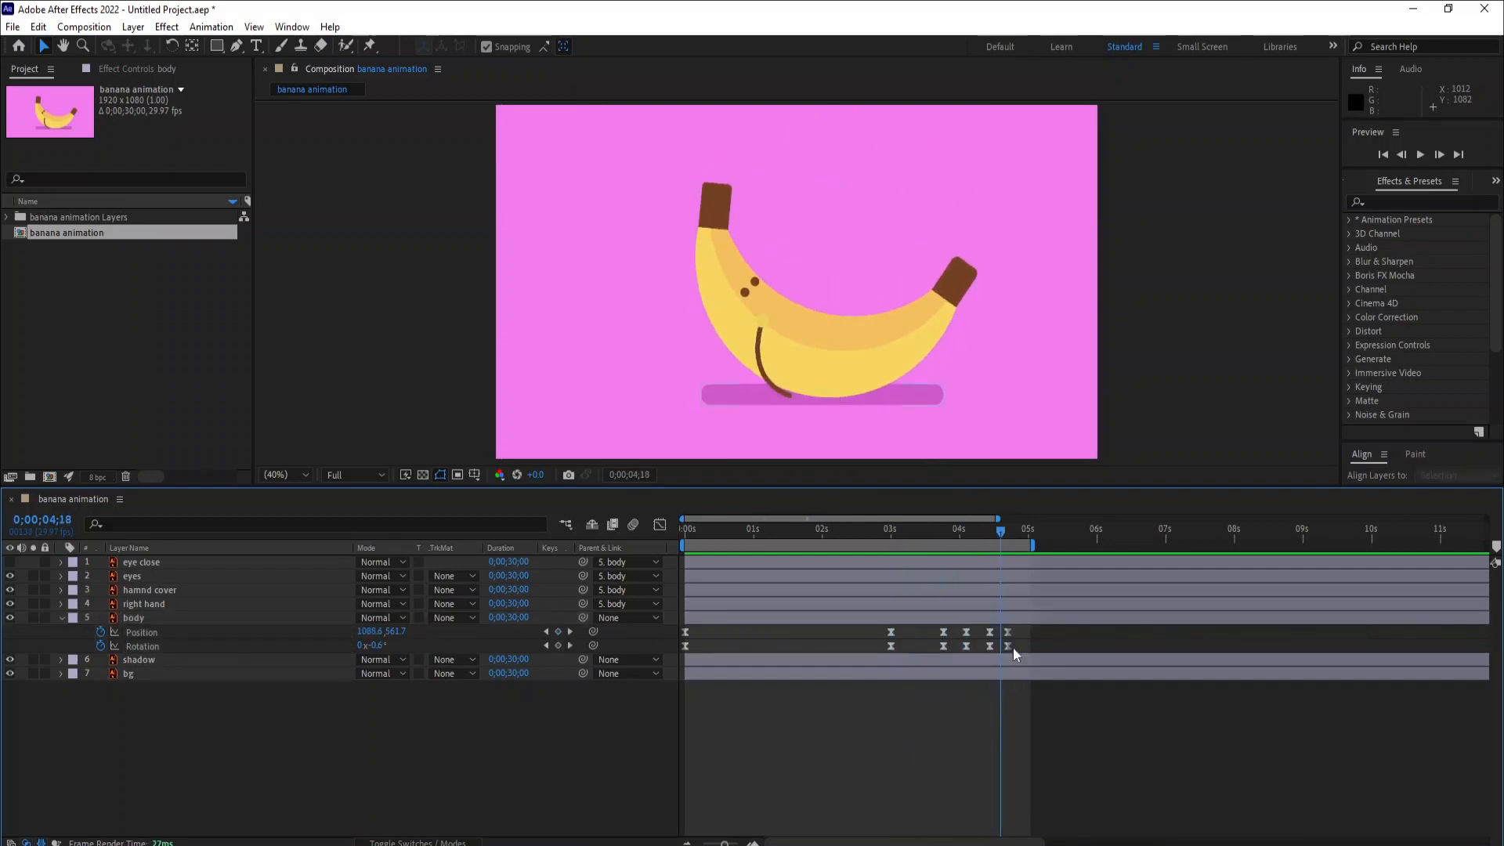
{"action": "left_click", "coordinate": [1007, 632]}
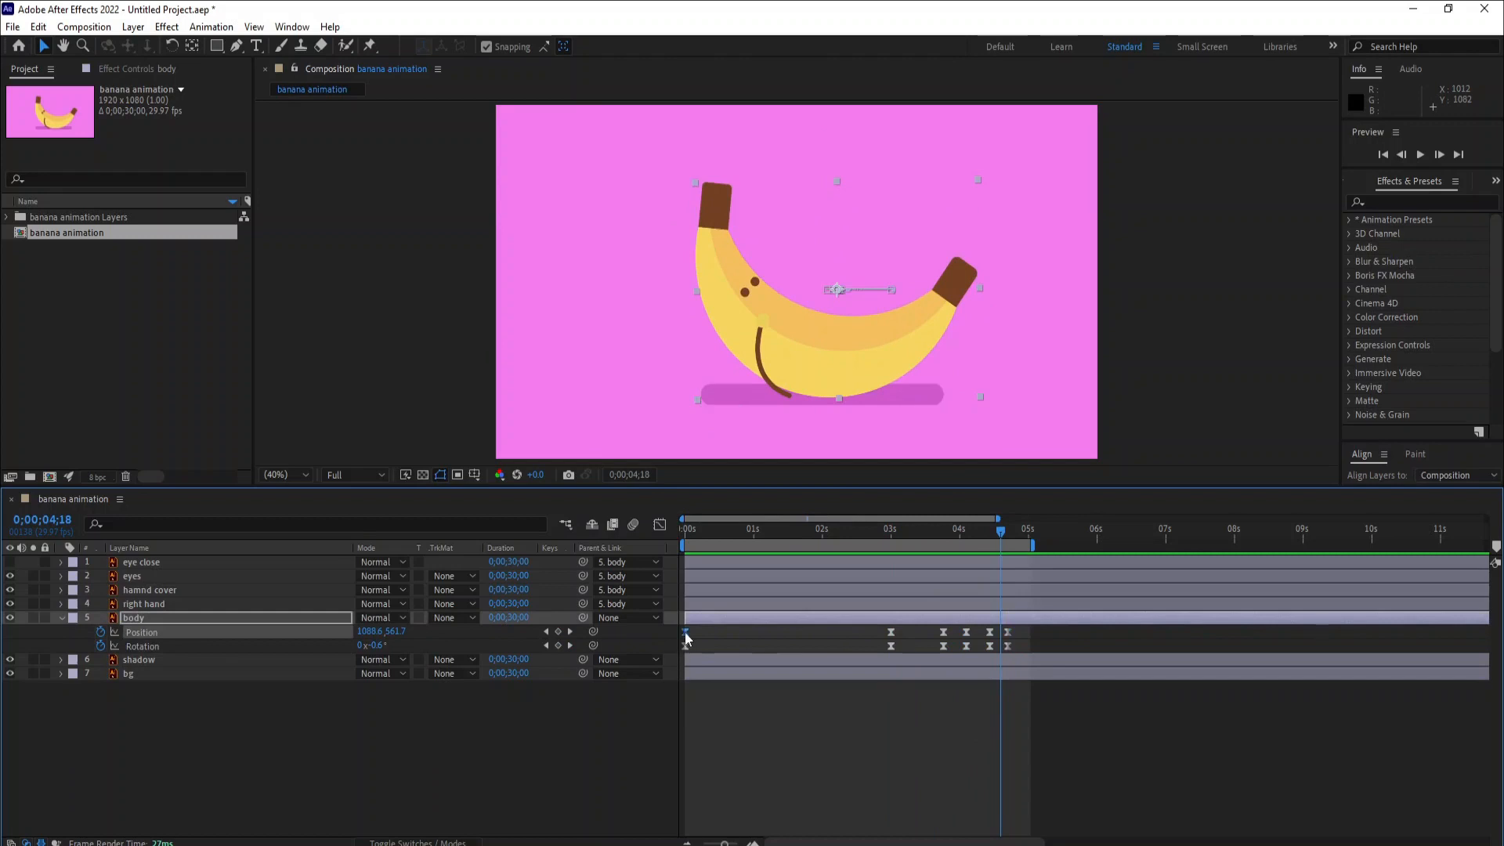
{"action": "left_click_drag", "start_coordinate": [1000, 531], "coordinate": [1010, 542]}
{"action": "key", "text": "ctrl+v"}
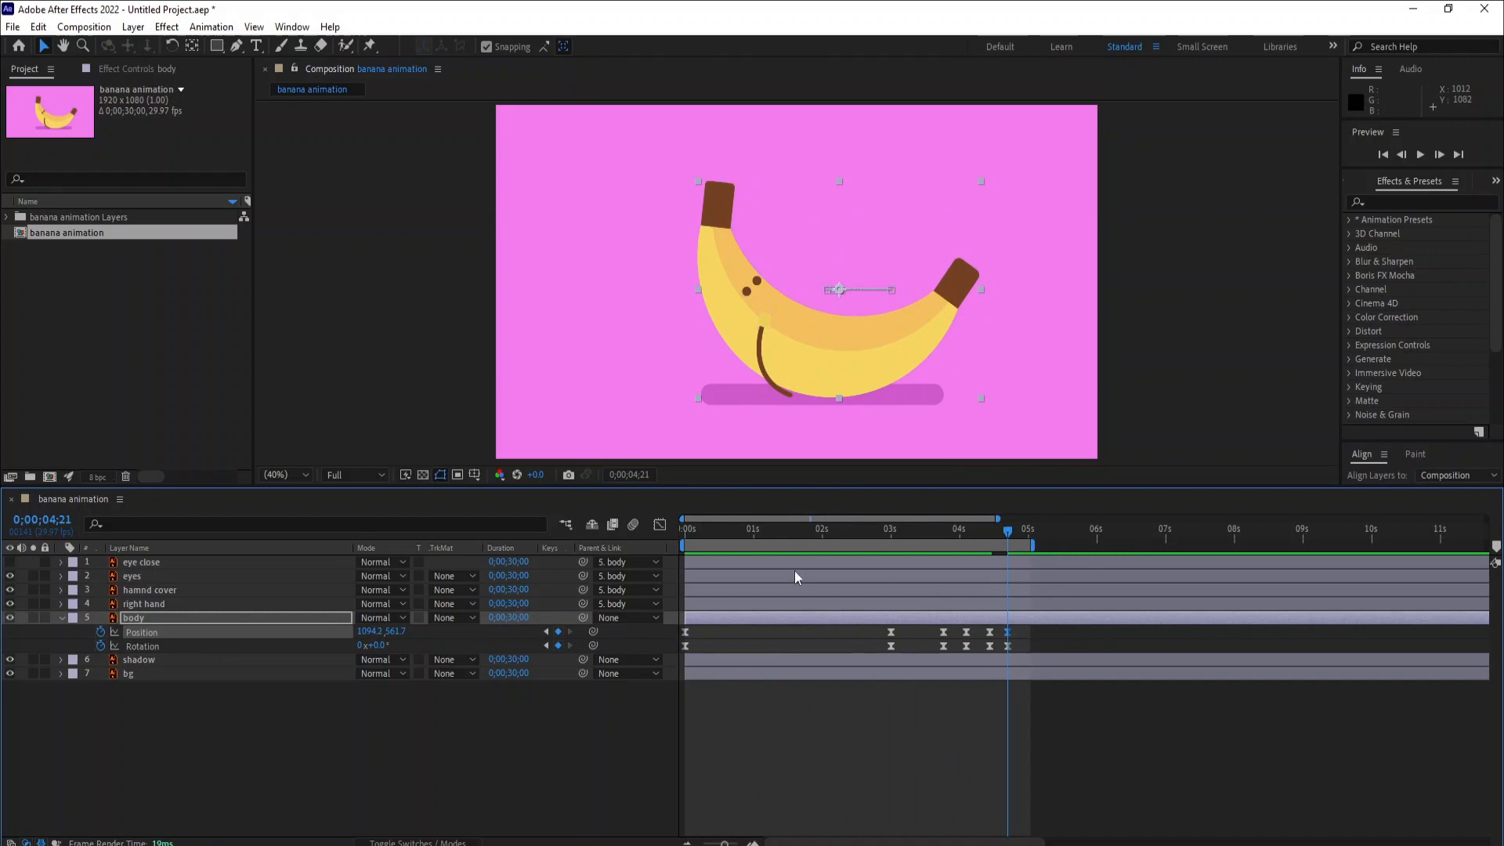
{"action": "left_click_drag", "start_coordinate": [697, 540], "coordinate": [646, 542]}
{"action": "key", "text": "space"}
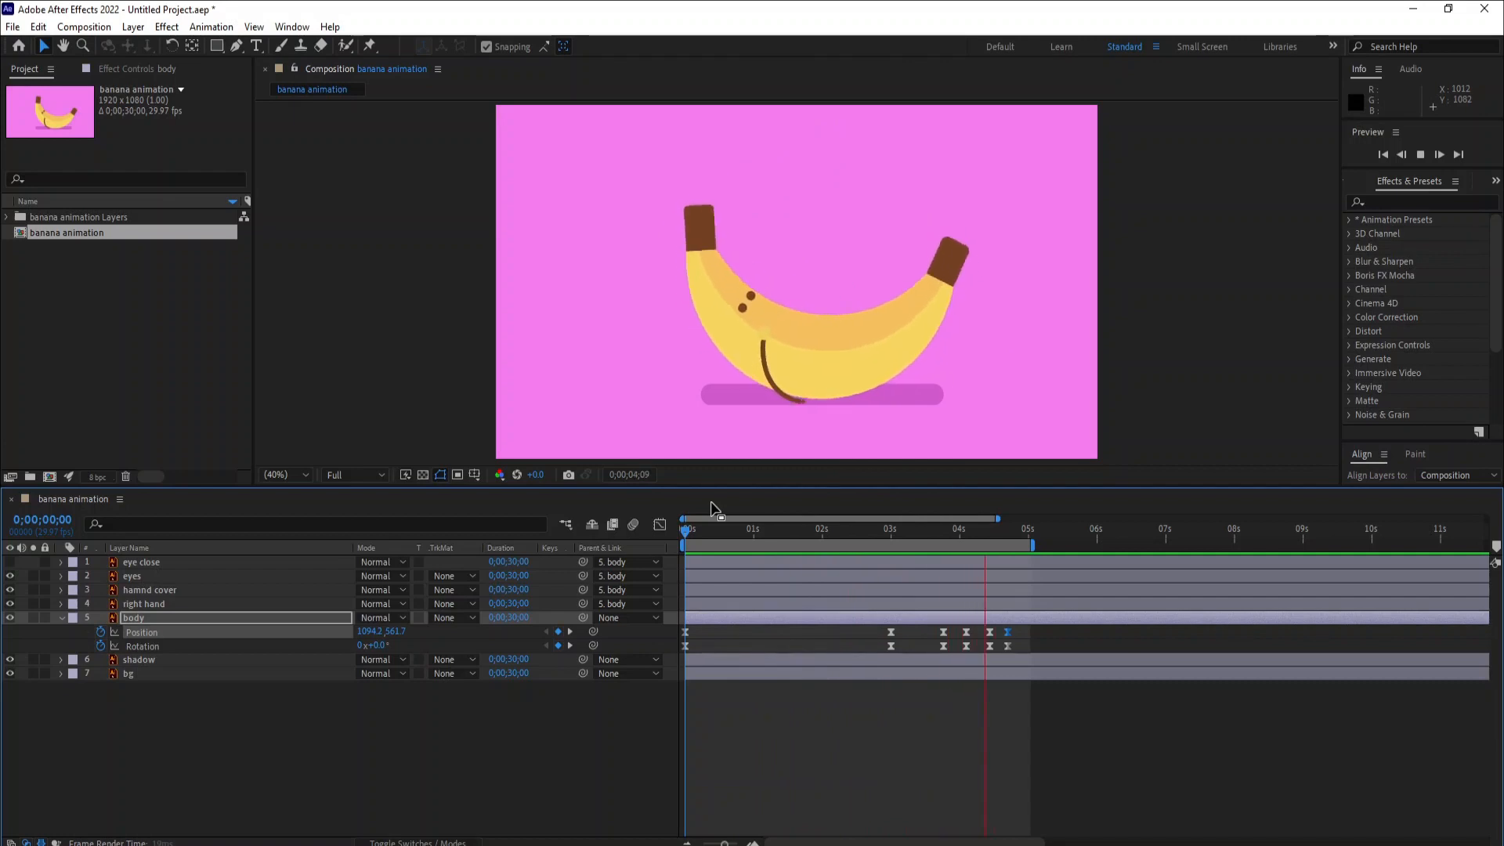
{"action": "key", "text": "space"}
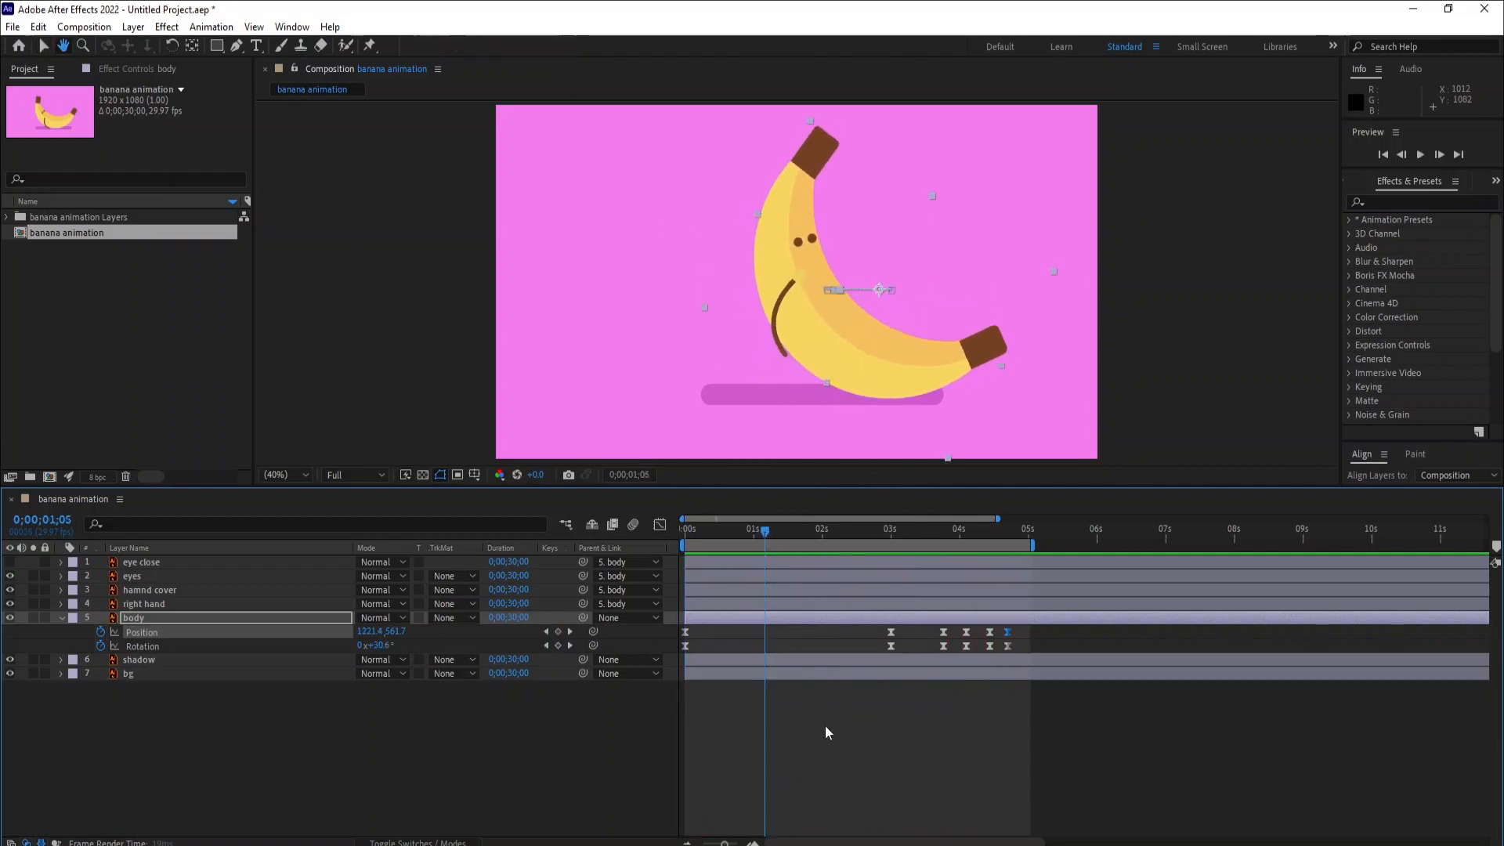
Trim the eyes layer to end at 0;00;00;18 and duplicate it.
{"action": "left_click", "coordinate": [496, 782]}
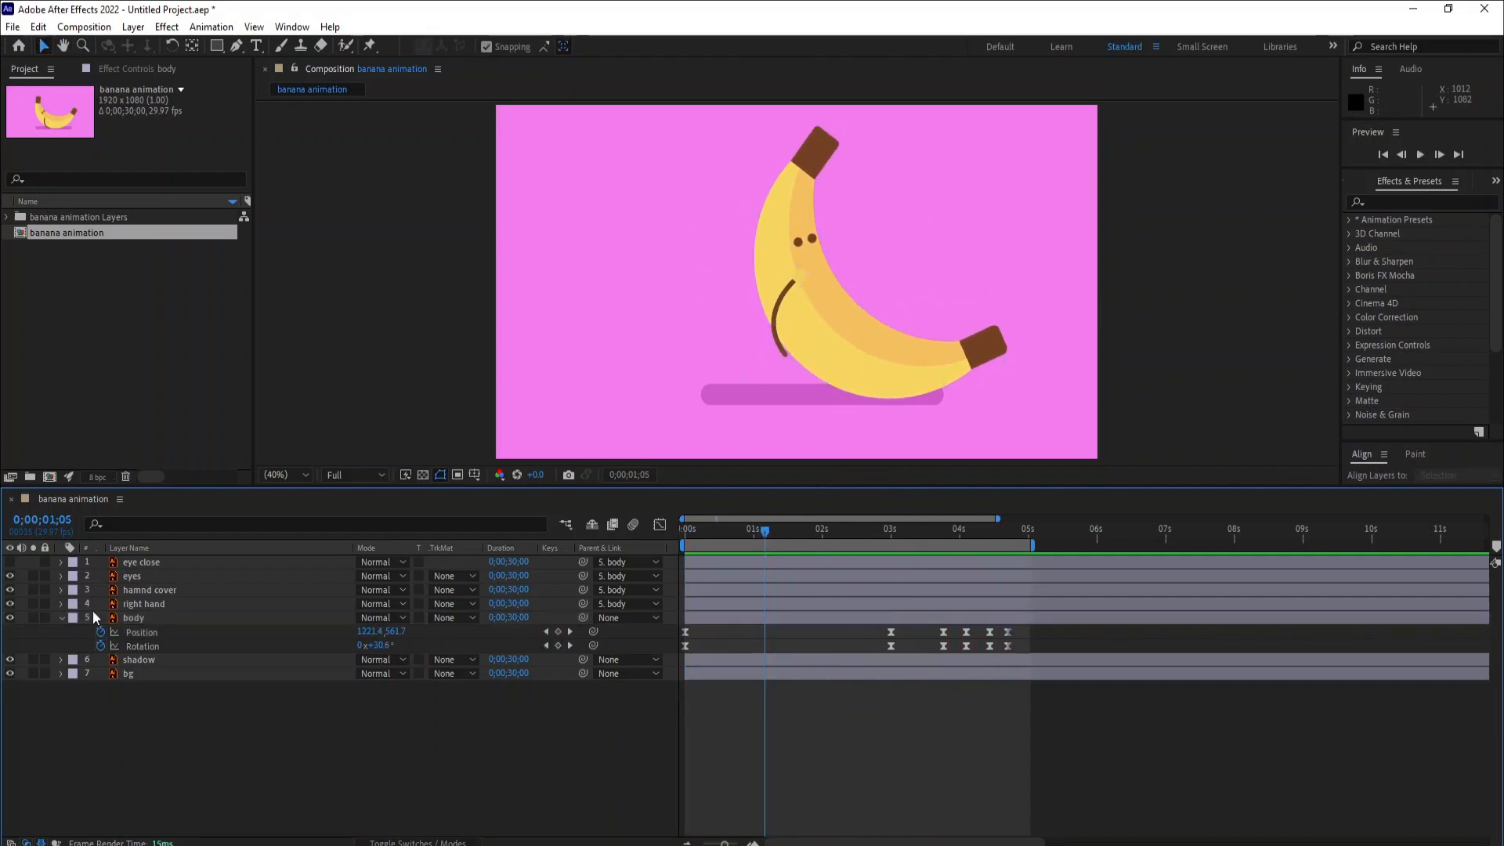
{"action": "left_click", "coordinate": [130, 561]}
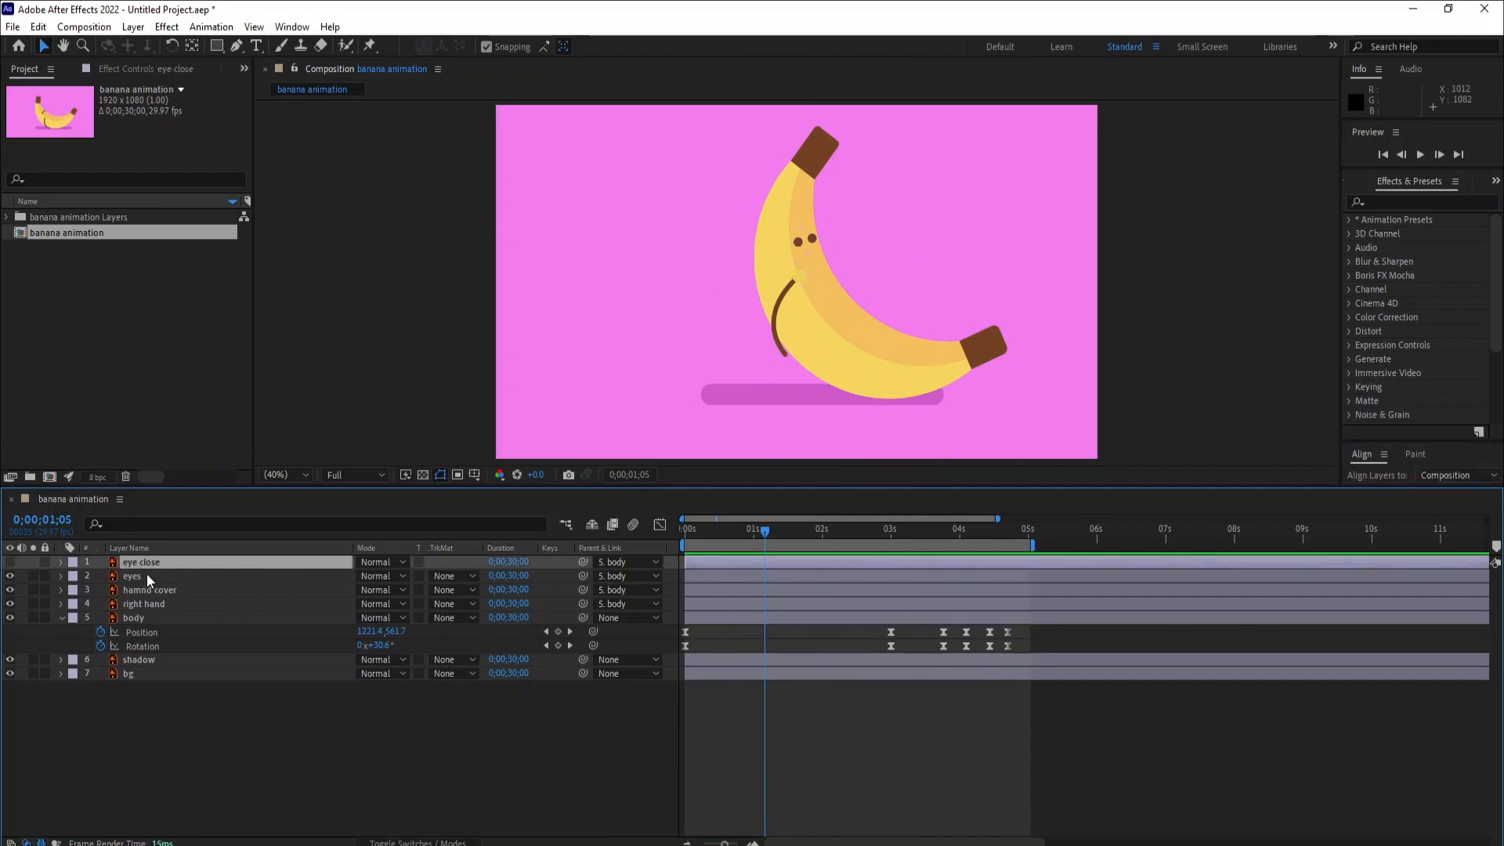
{"action": "left_click", "coordinate": [147, 574]}
{"action": "mouse_move", "coordinate": [739, 534]}
{"action": "left_mouse_down"}
{"action": "mouse_move", "coordinate": [695, 533]}
{"action": "mouse_move", "coordinate": [725, 547]}
{"action": "left_mouse_up"}
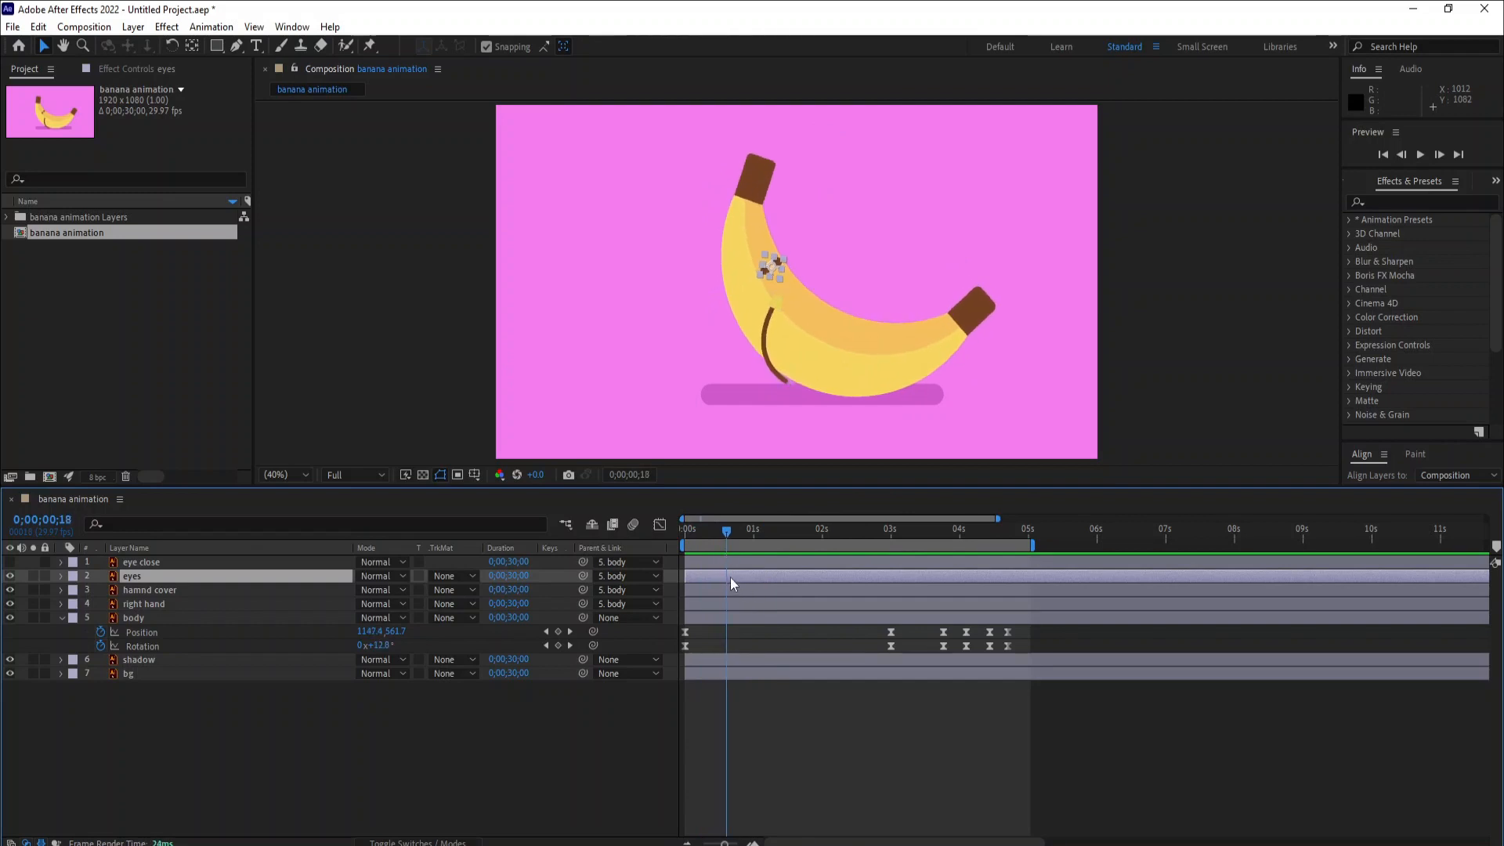
{"action": "key", "text": "alt+bracketleft"}
{"action": "key", "text": "ctrl+z"}
{"action": "key", "text": "alt+bracketright"}
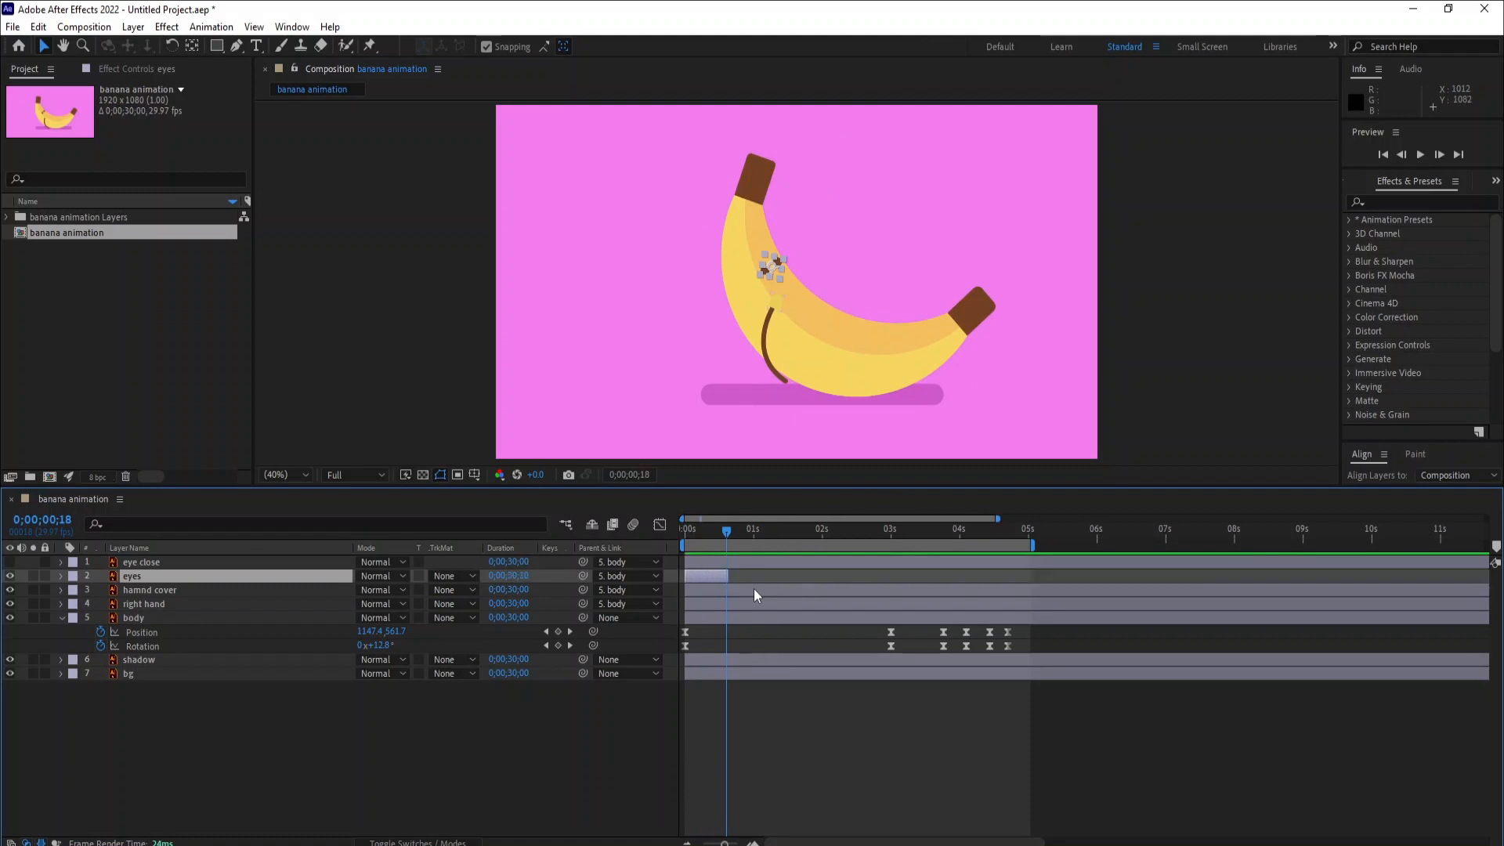
{"action": "key", "text": "ctrl+d"}
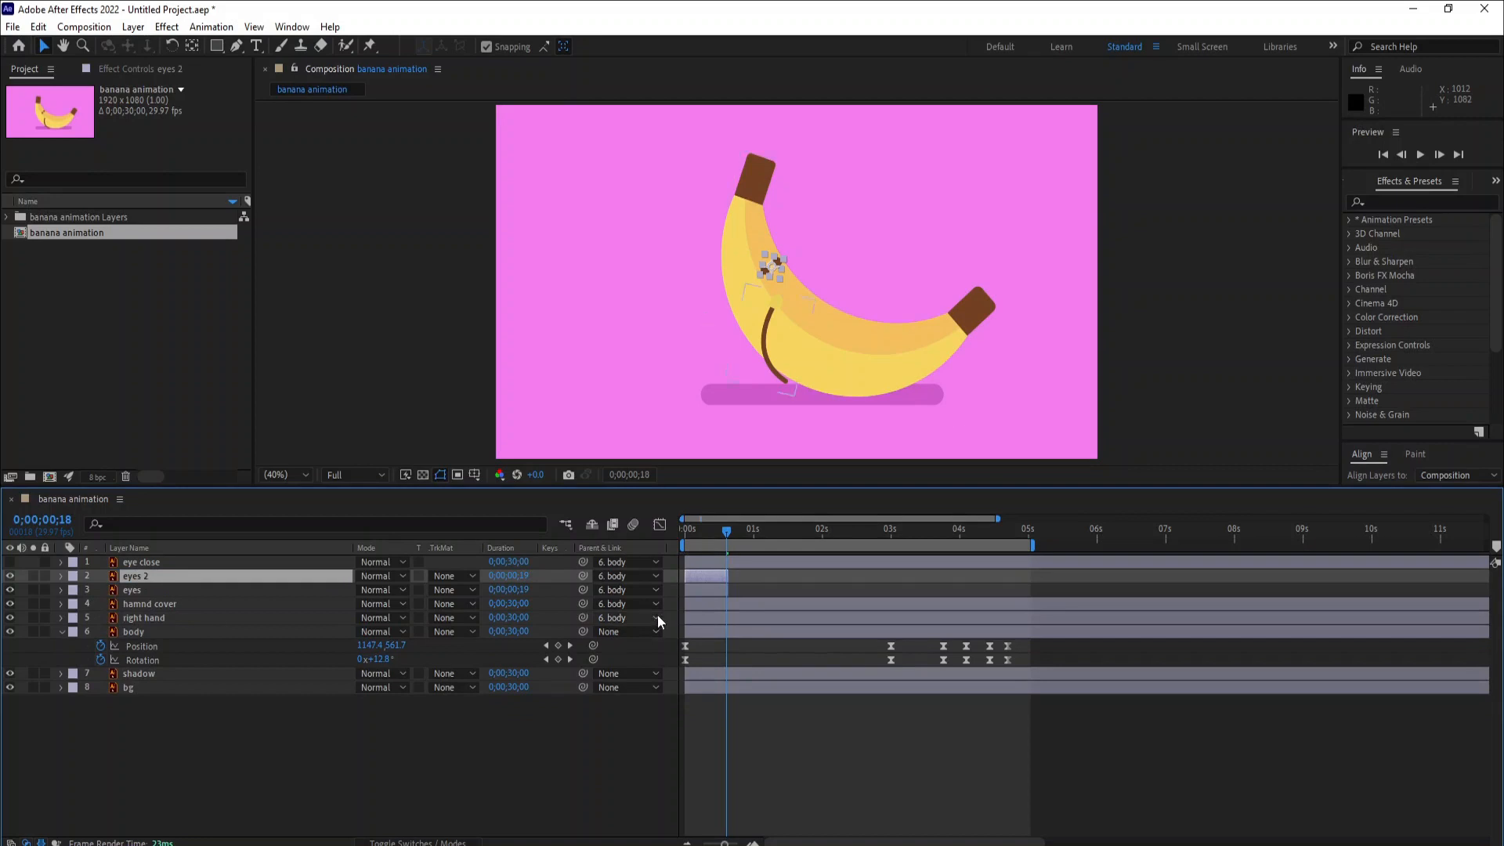
Trim the eye close layer to run from 0;00;00;18 to 0;00;03;00, and move the duplicated eyes layer to start where it ends.
{"action": "left_click", "coordinate": [699, 563]}
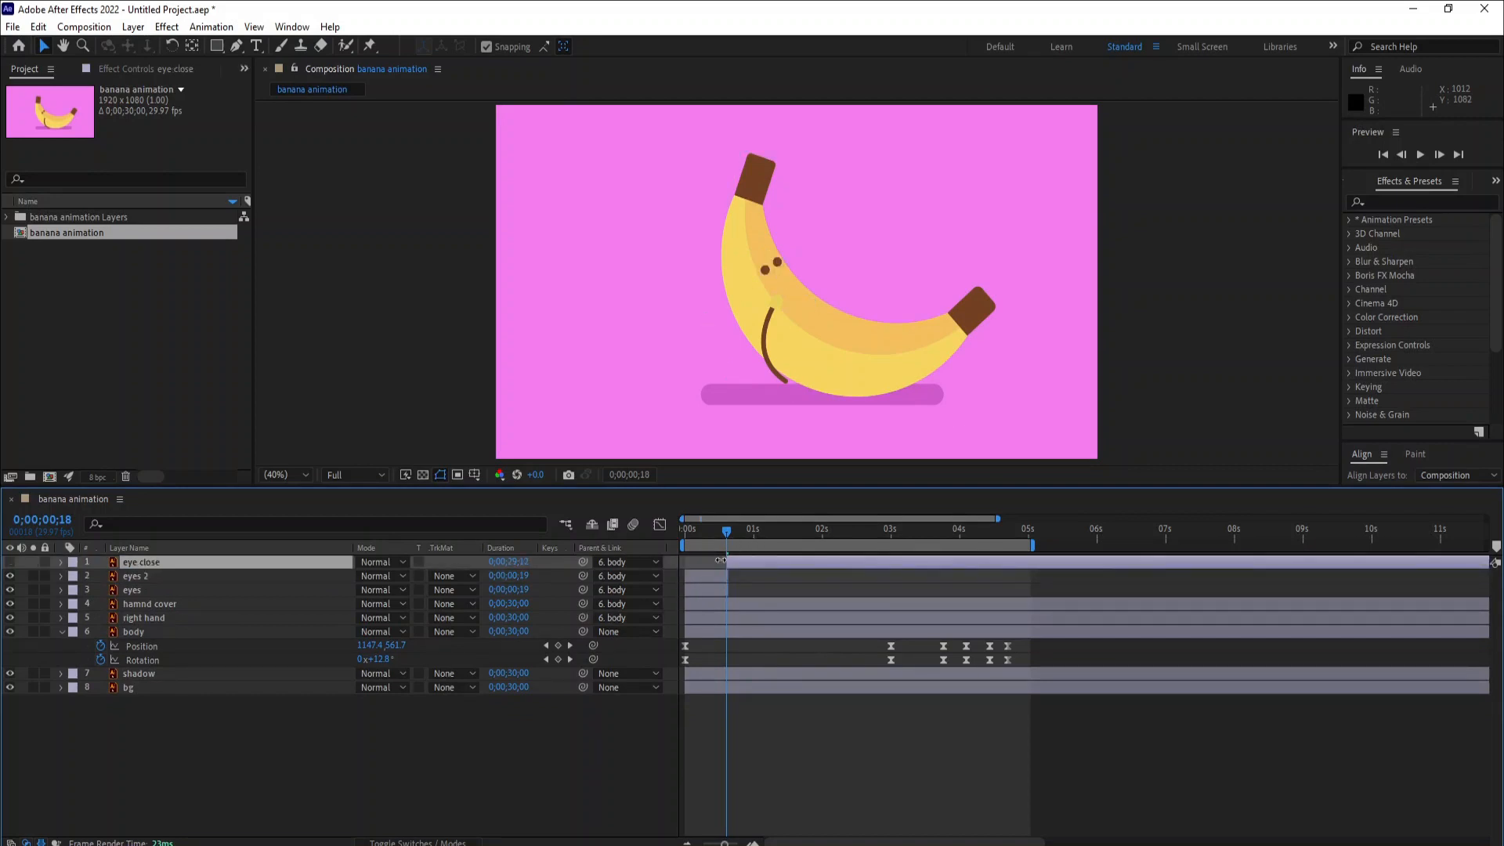
{"action": "left_click_drag", "start_coordinate": [729, 530], "coordinate": [893, 580]}
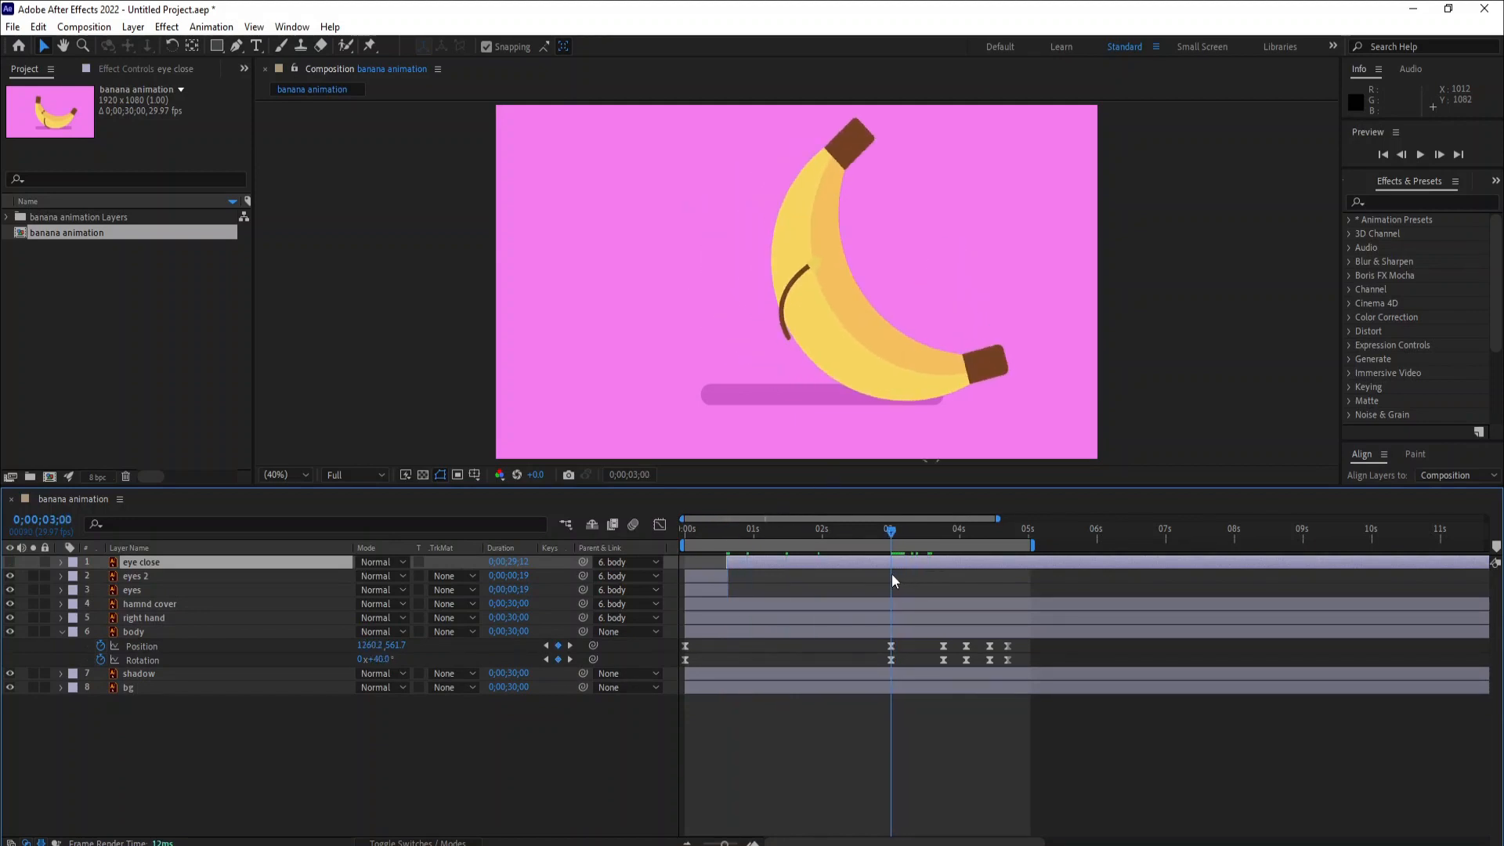
{"action": "key", "text": "alt+bracketright"}
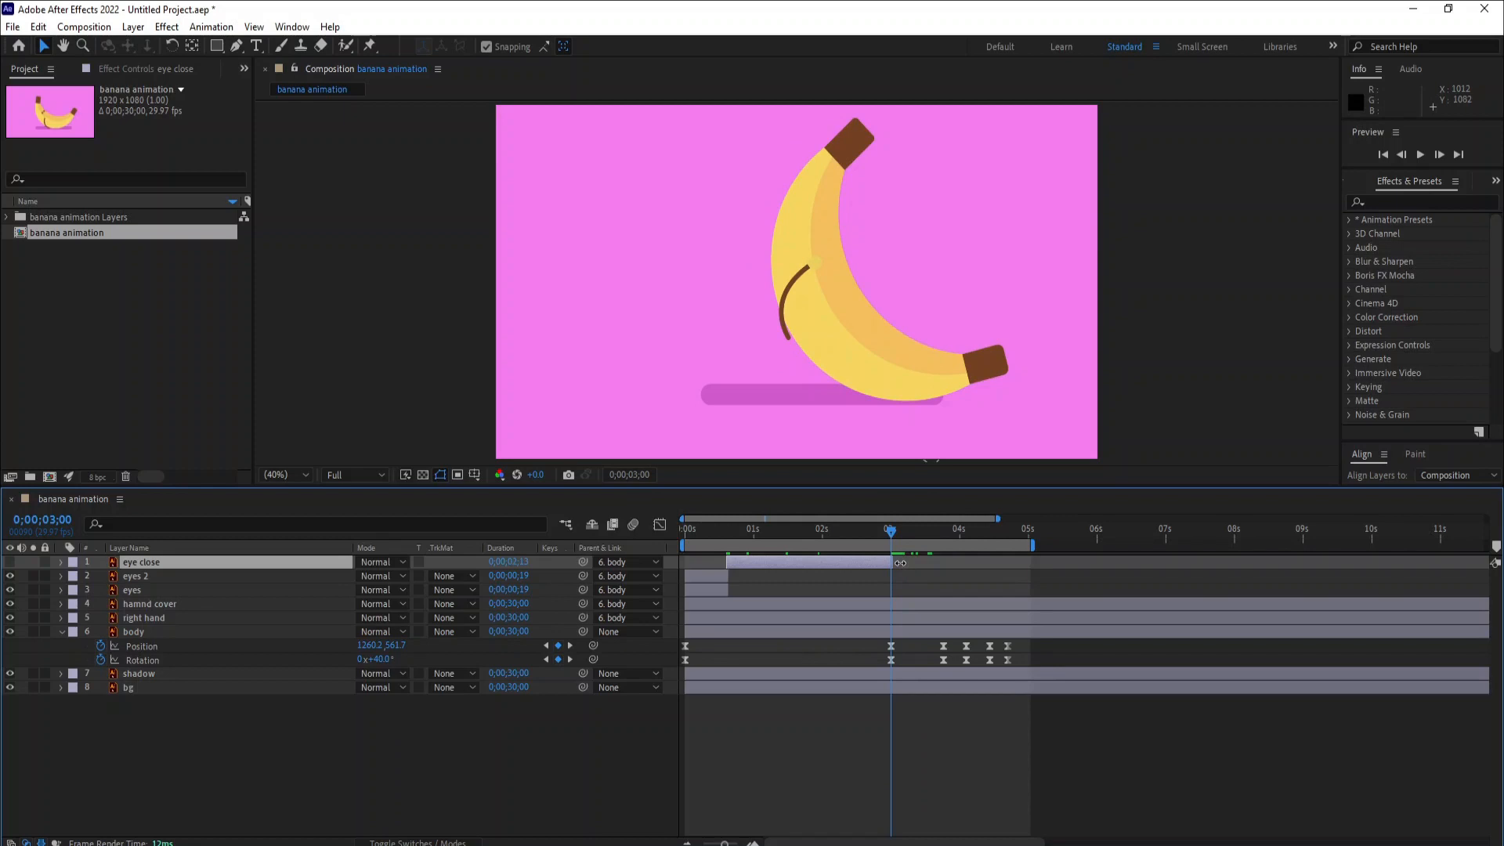
{"action": "left_click_drag", "start_coordinate": [890, 529], "coordinate": [939, 560]}
{"action": "left_click_drag", "start_coordinate": [690, 576], "coordinate": [876, 582]}
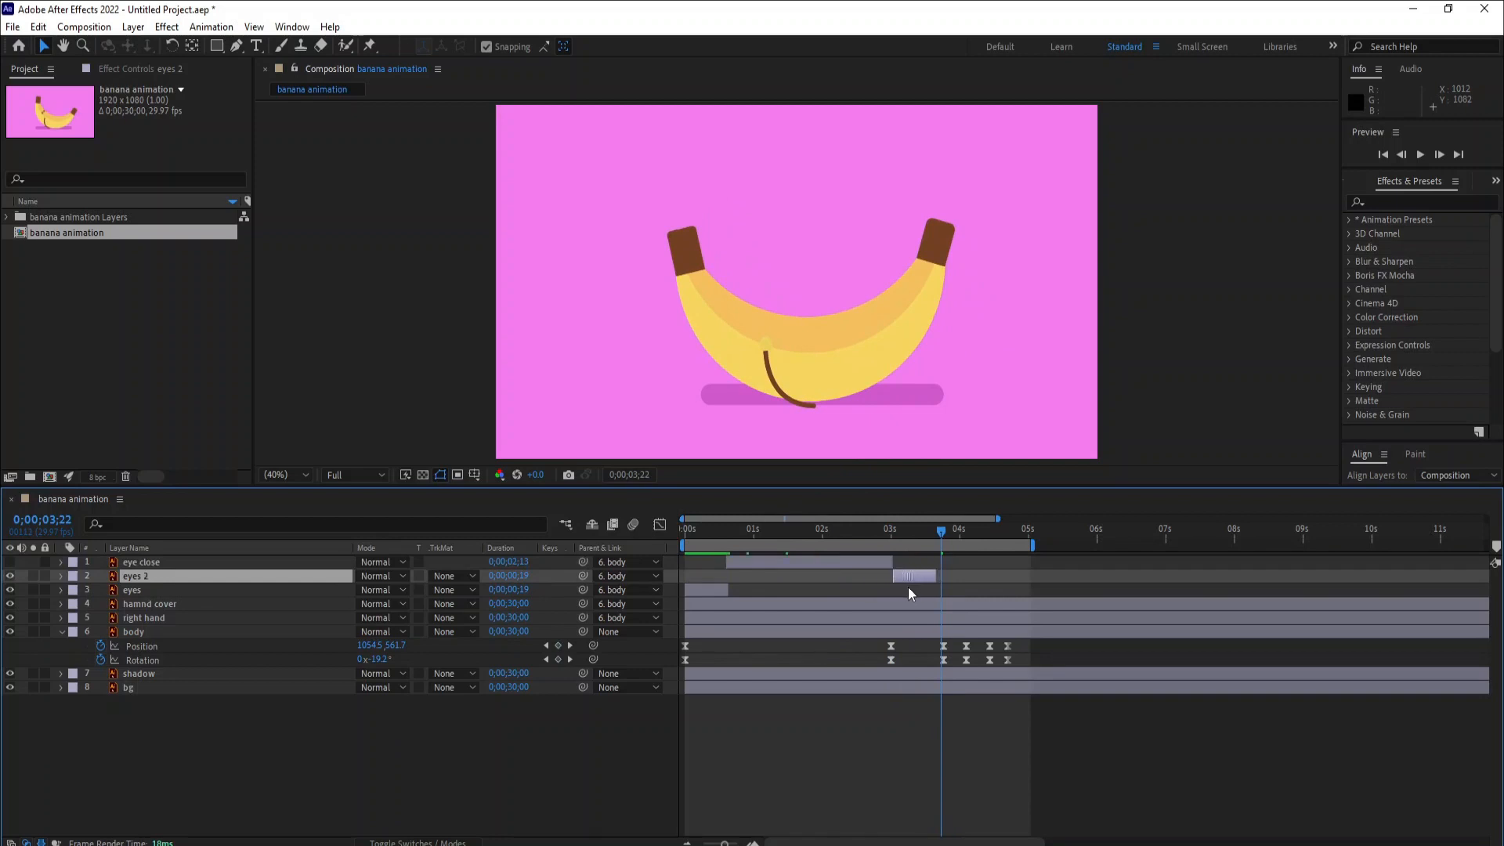
Extend the eyes 2 layer to the end of the work area, make the eye close layer visible, and preview the animation.
{"action": "left_click_drag", "start_coordinate": [935, 574], "coordinate": [1032, 592]}
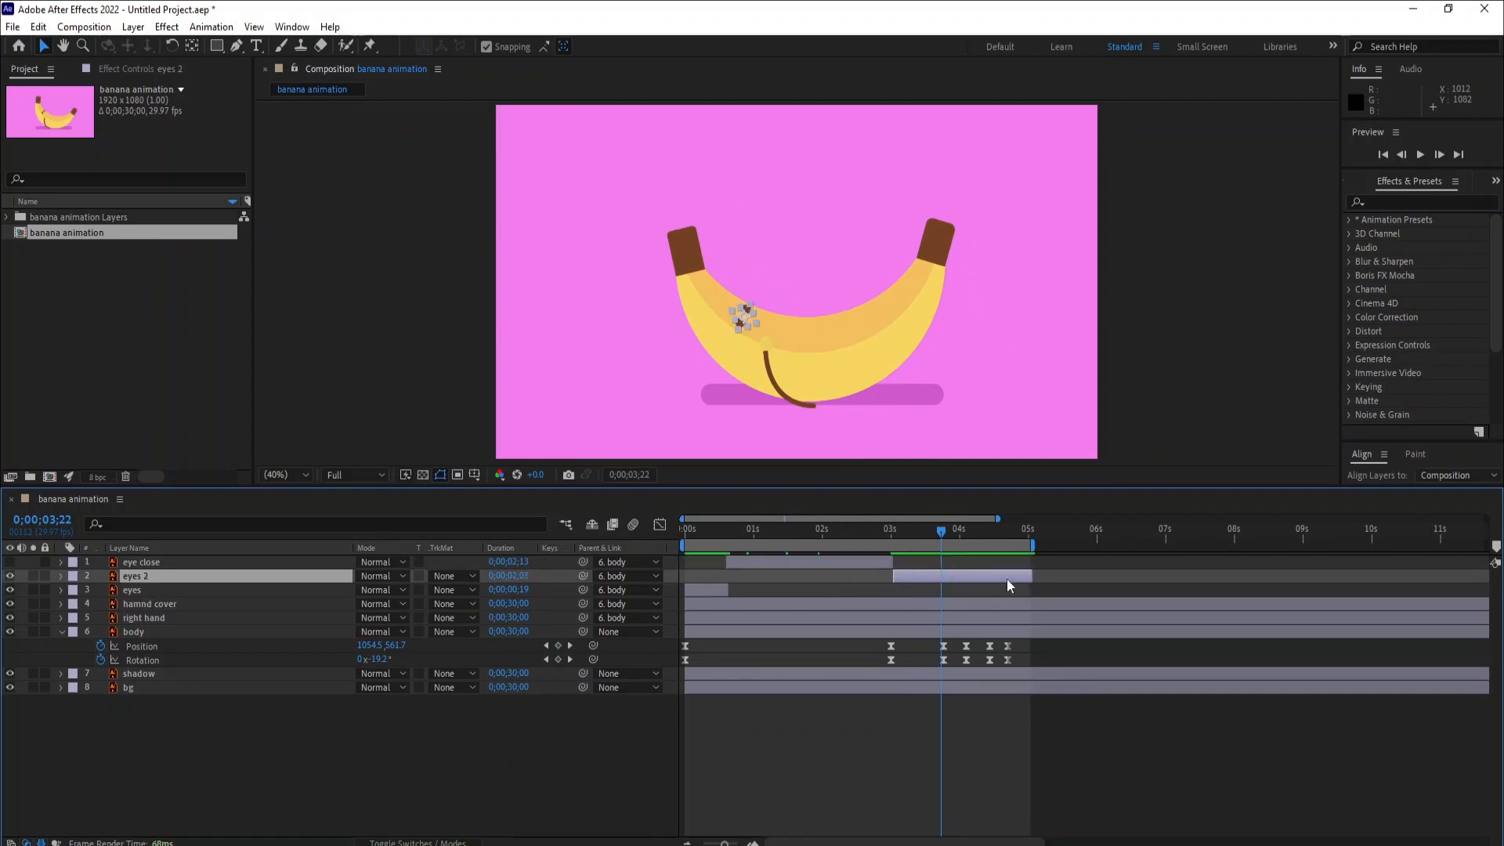
{"action": "left_click", "coordinate": [749, 560]}
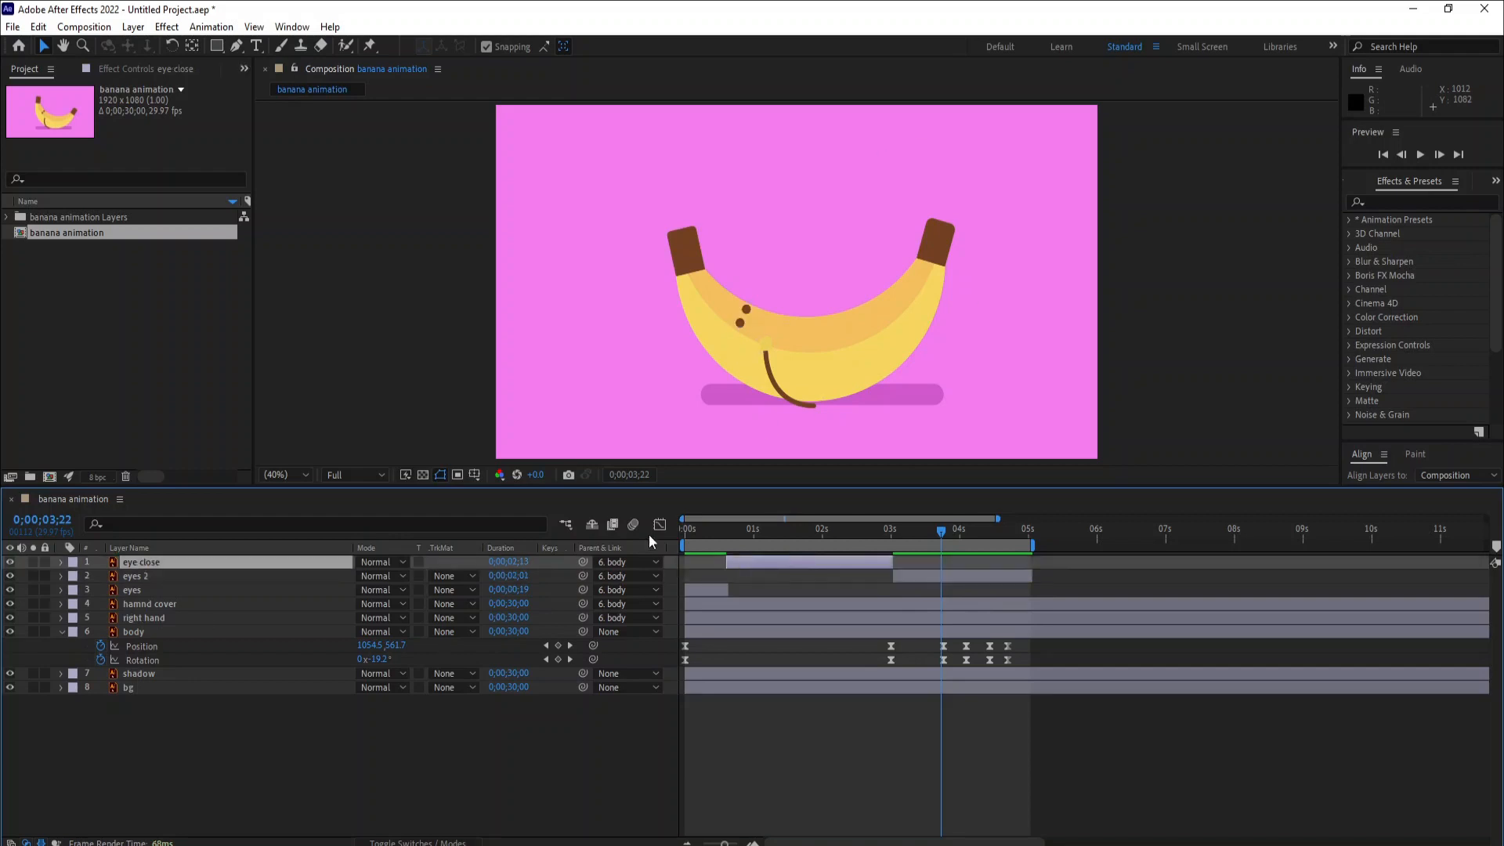
{"action": "left_click_drag", "start_coordinate": [694, 526], "coordinate": [661, 533]}
{"action": "key", "text": "space"}
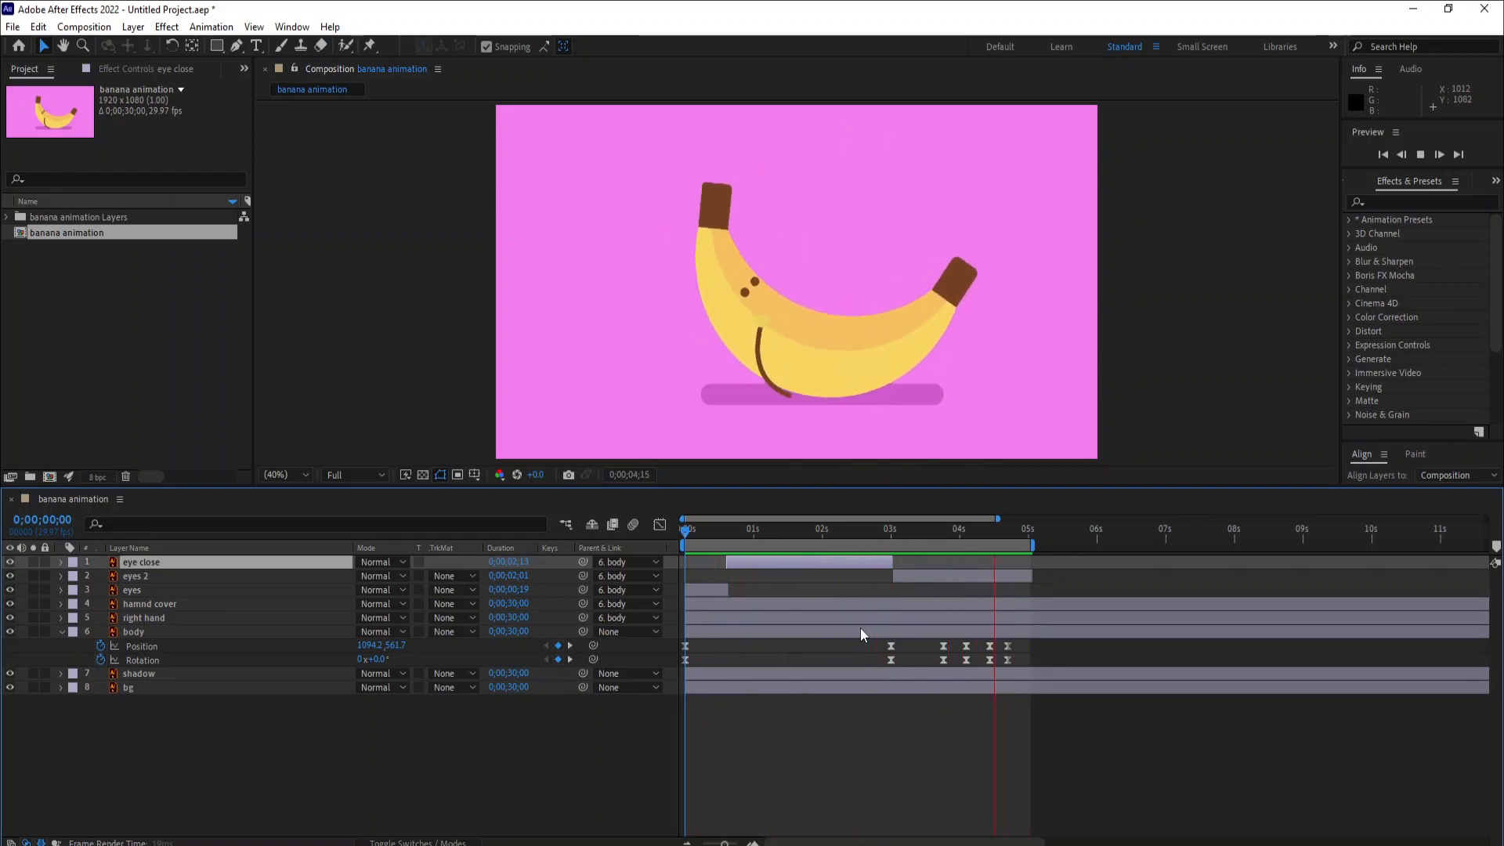
{"action": "left_click", "coordinate": [918, 708]}
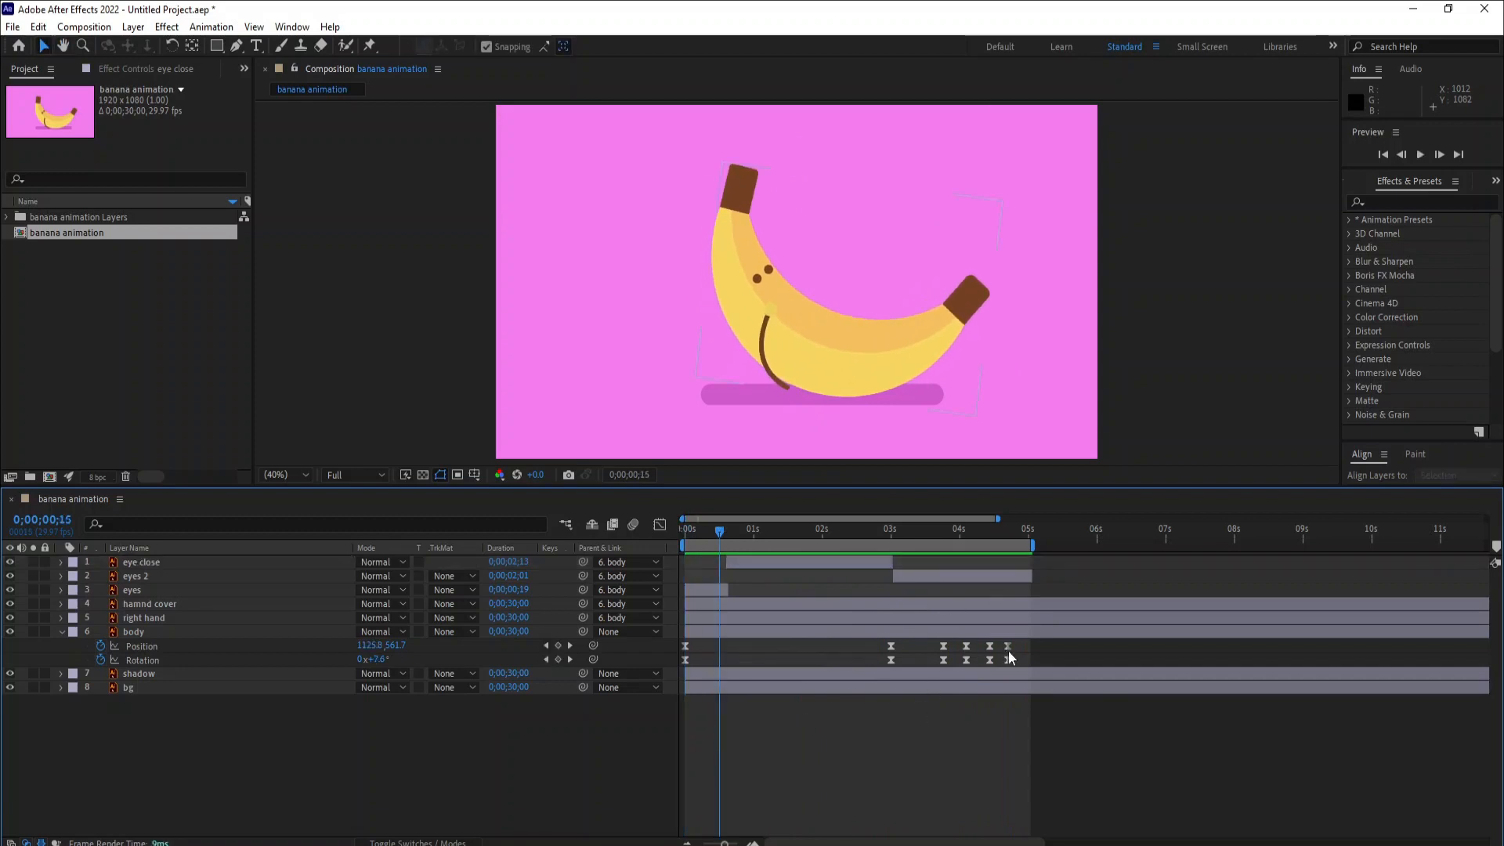
Keyframe the shadow's Position at 0;00;00;00 and set its X position to 1246.7 at 0;00;03;00.
{"action": "left_click", "coordinate": [135, 671]}
{"action": "key", "text": "p"}
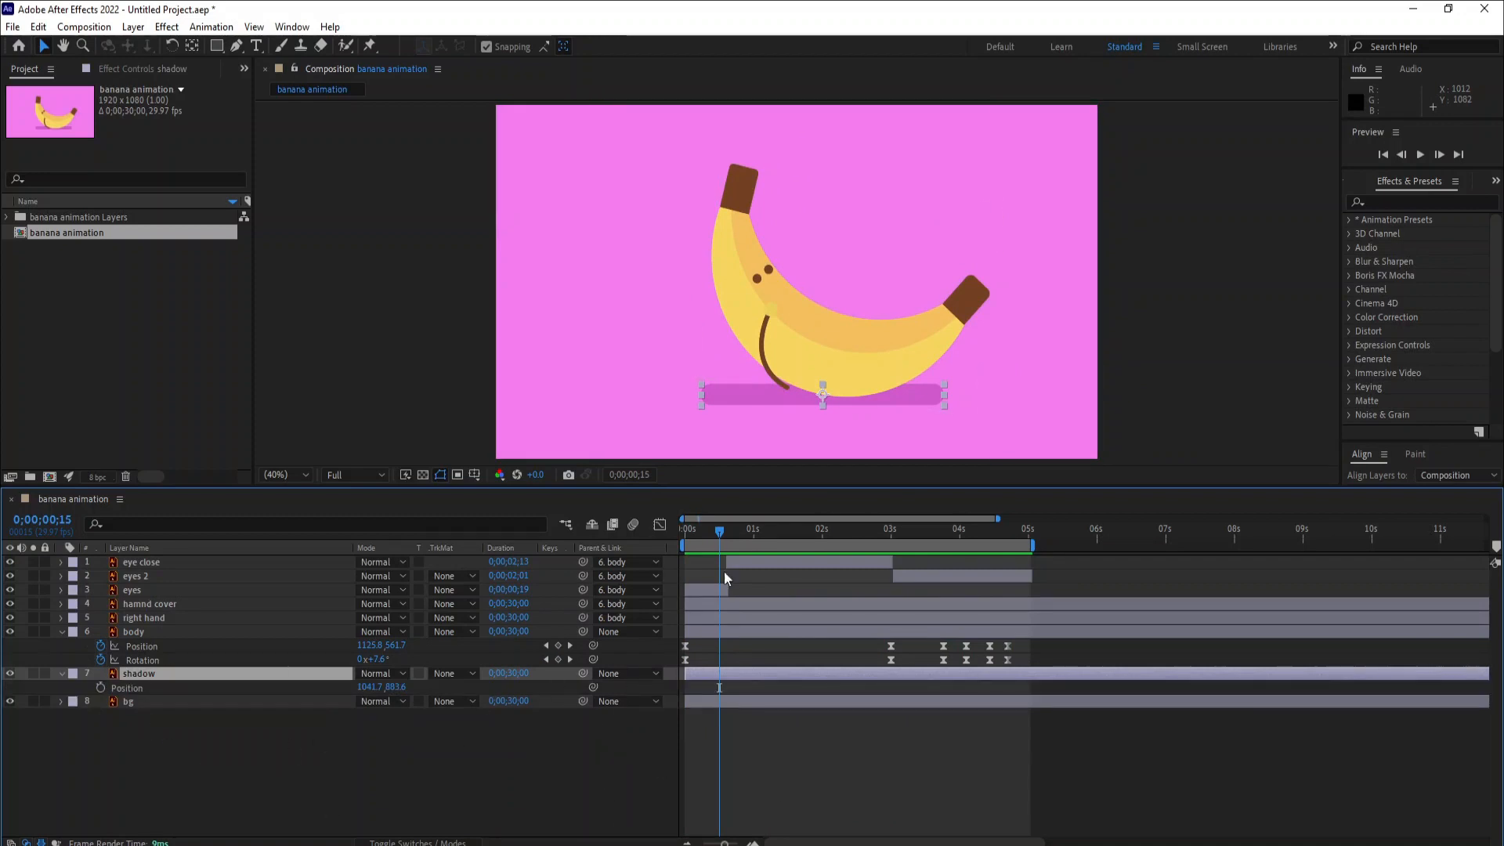
{"action": "left_click_drag", "start_coordinate": [722, 540], "coordinate": [679, 539]}
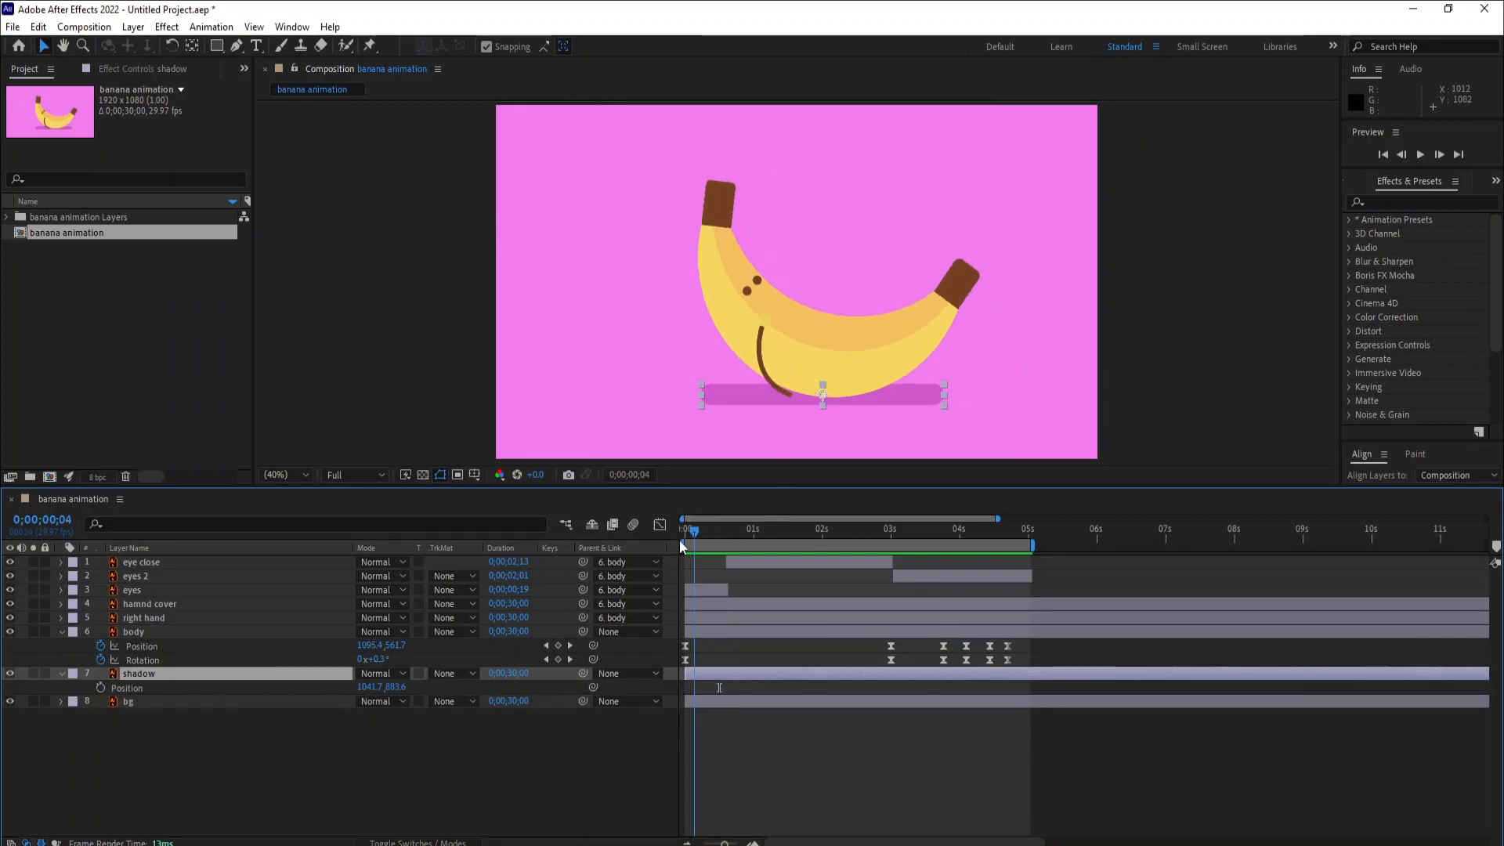
{"action": "left_click", "coordinate": [101, 687]}
{"action": "left_click_drag", "start_coordinate": [689, 535], "coordinate": [898, 599]}
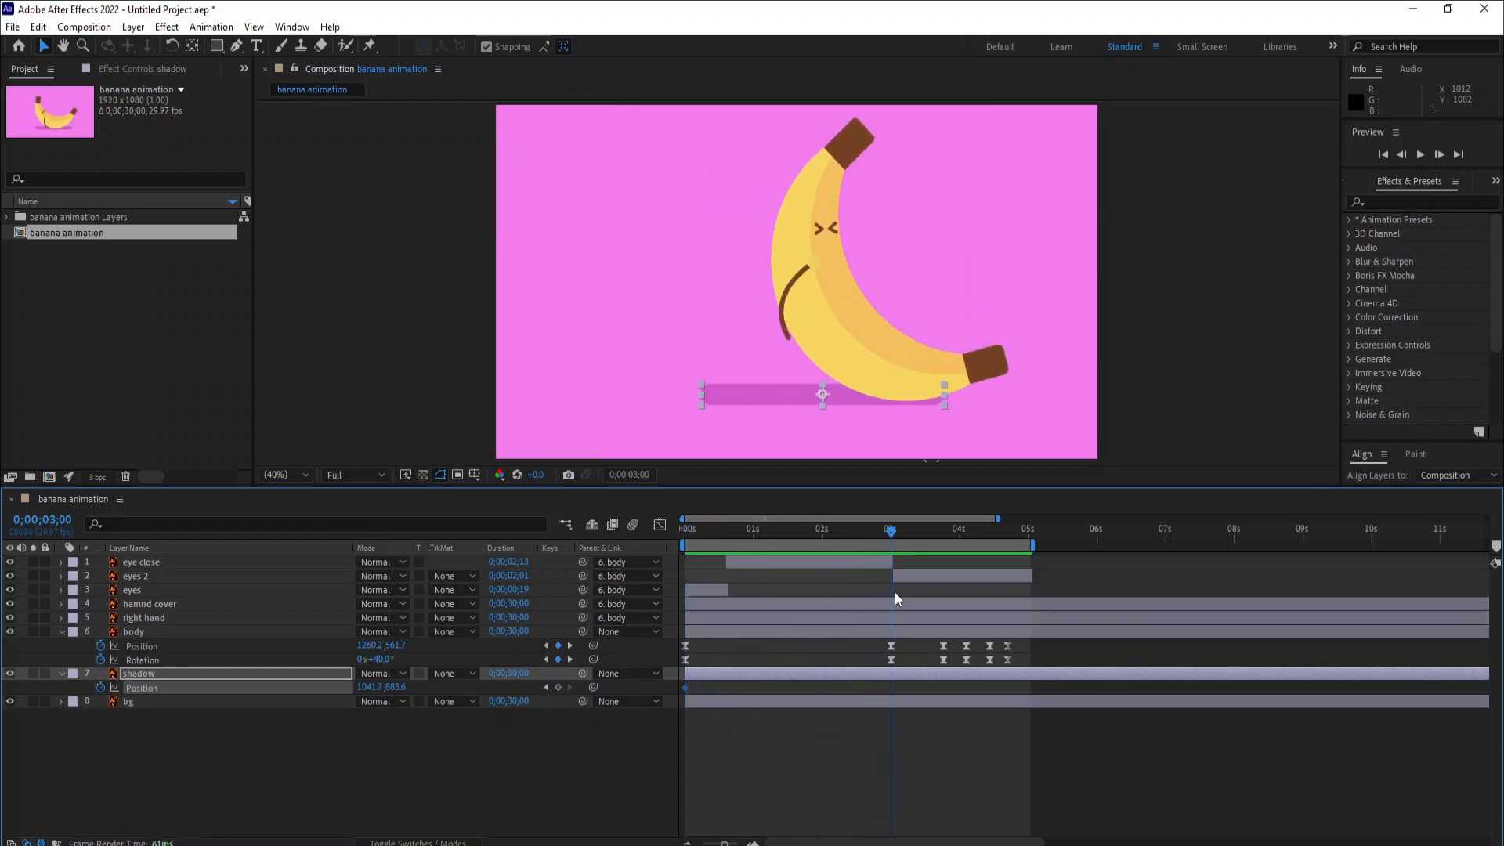
{"action": "left_click_drag", "start_coordinate": [370, 687], "coordinate": [614, 795]}
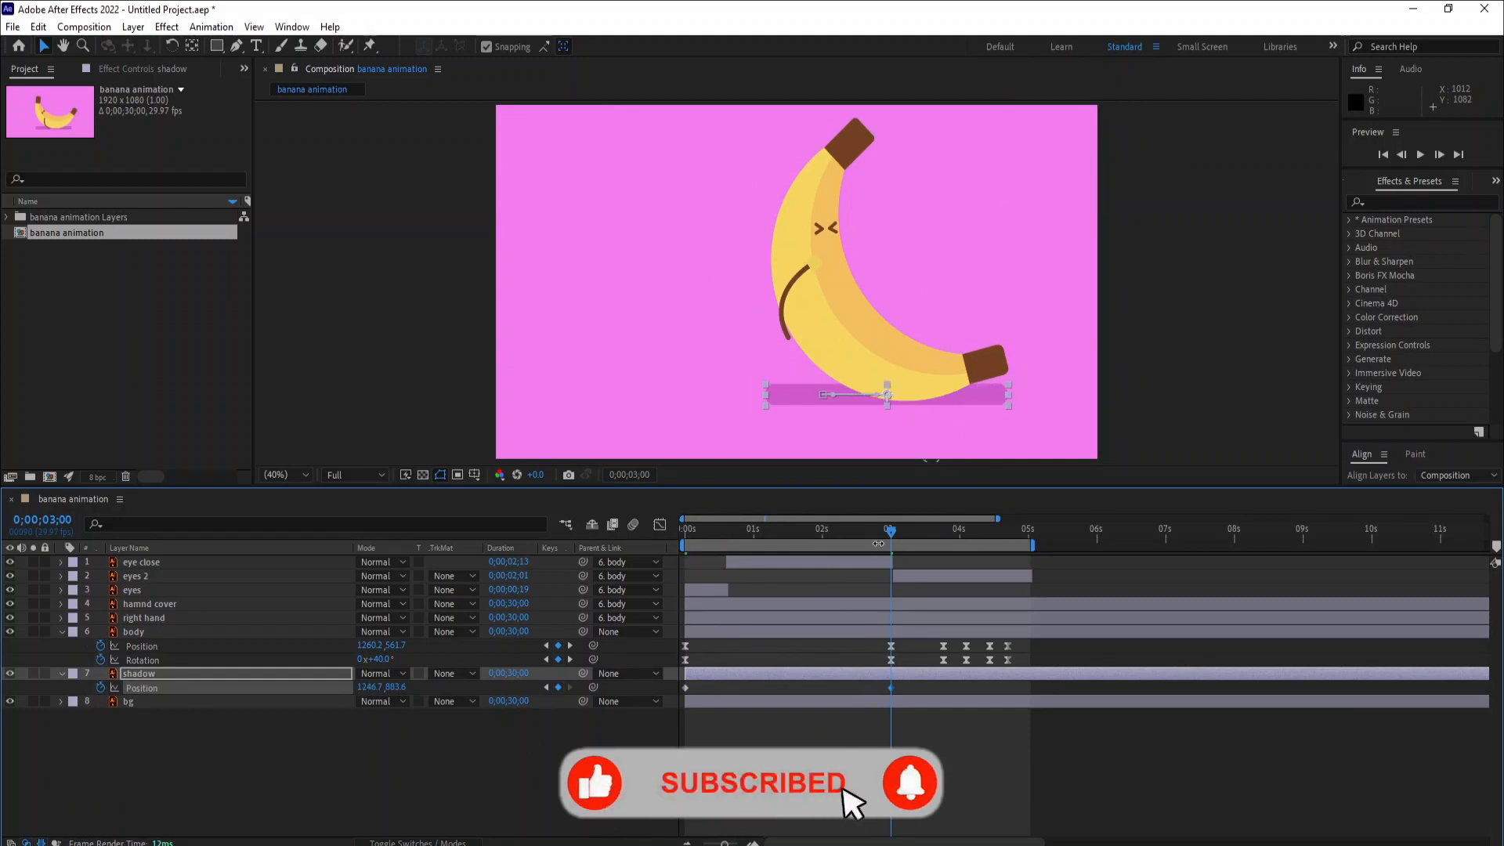
Copy the shadow's starting Position keyframe to 0;00;03;23 and set its X position there to 991.7.
{"action": "left_click_drag", "start_coordinate": [894, 535], "coordinate": [946, 585]}
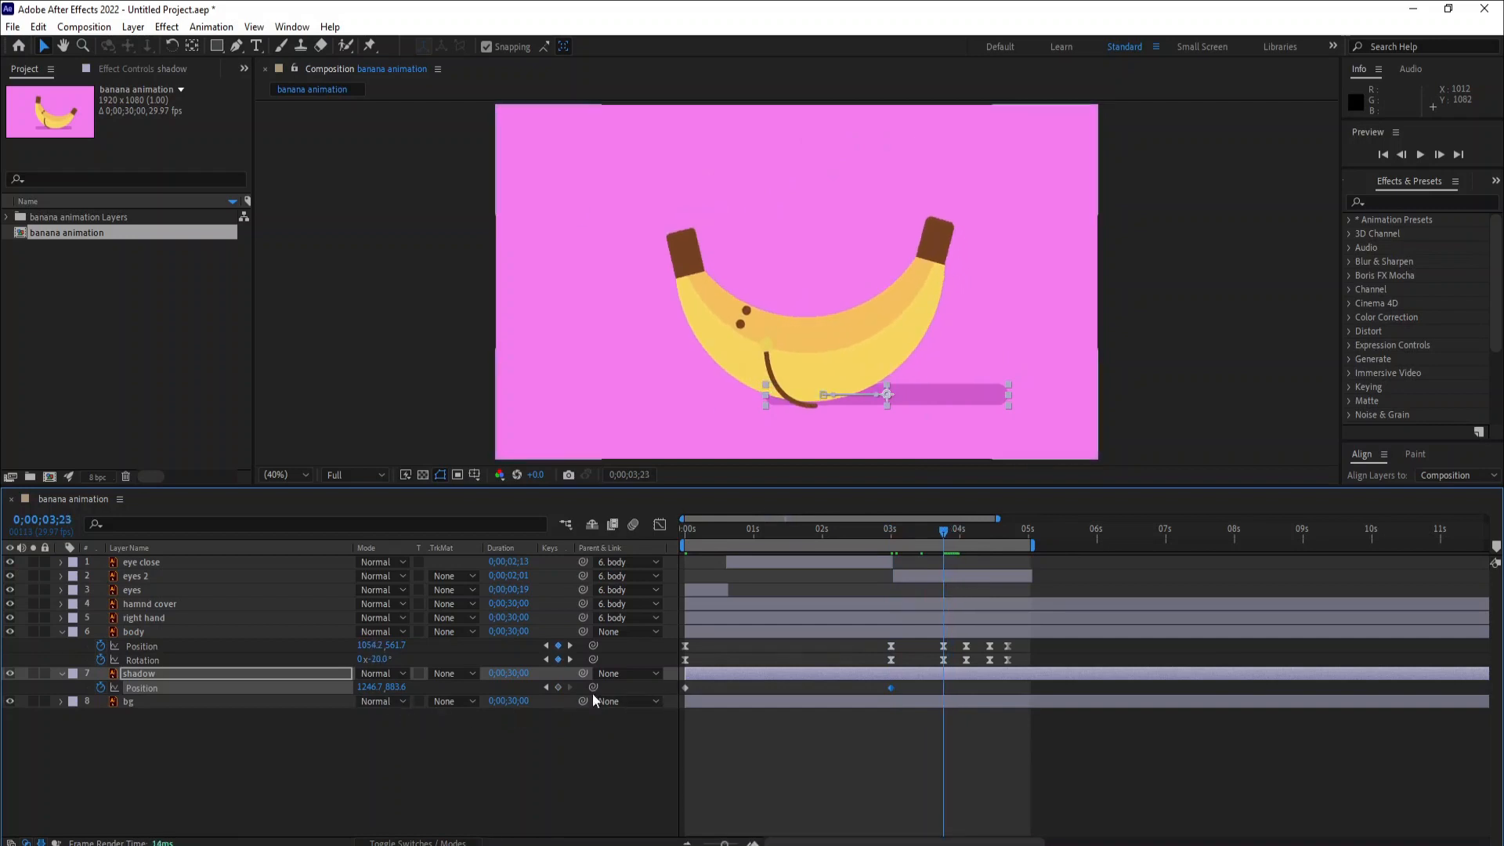
{"action": "left_click", "coordinate": [684, 687]}
{"action": "key", "text": "ctrl+c"}
{"action": "key", "text": "ctrl+v"}
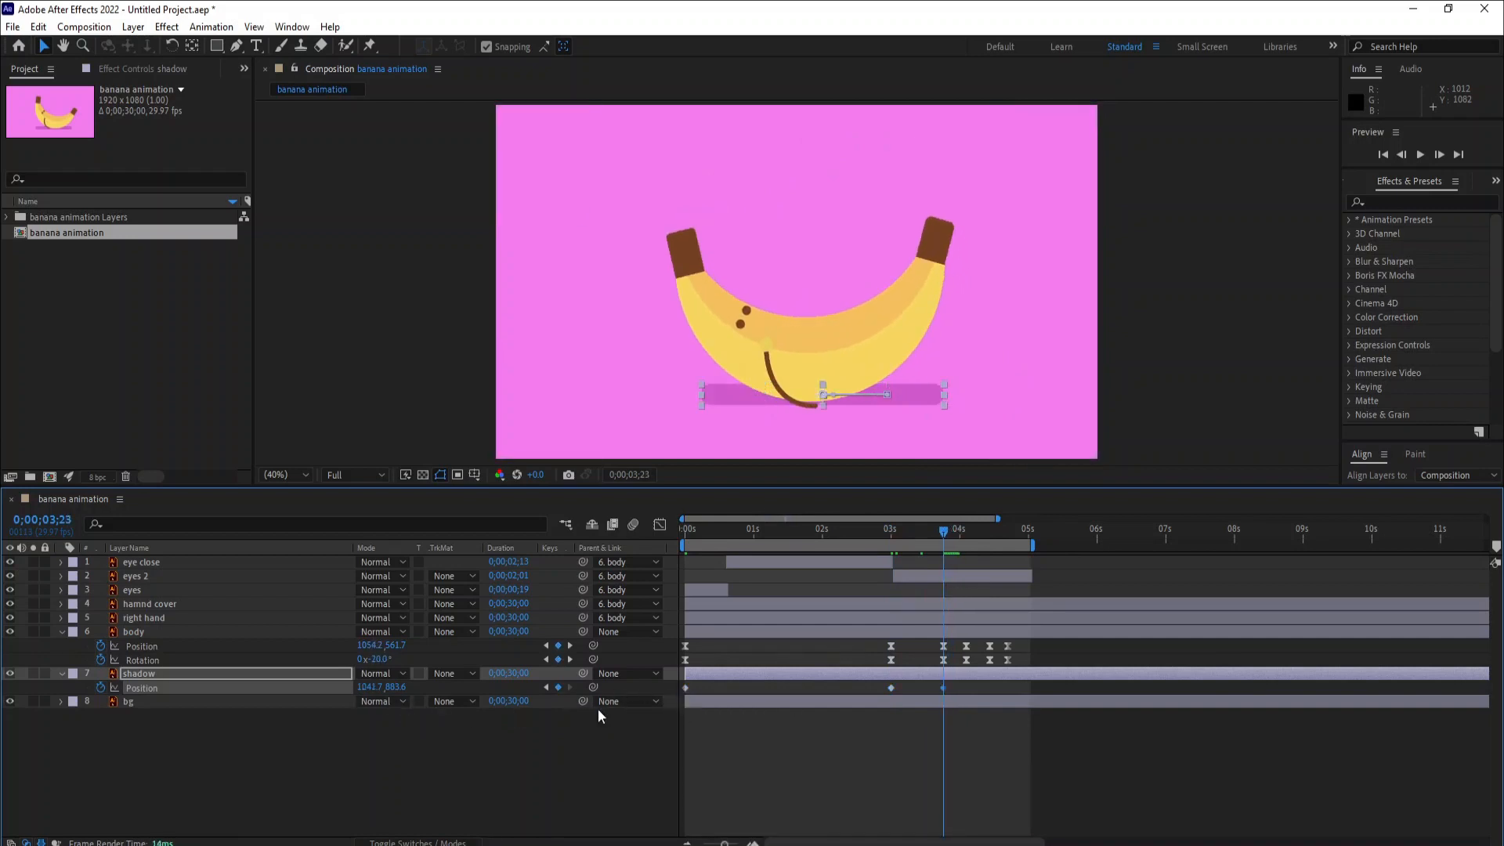
{"action": "left_click_drag", "start_coordinate": [381, 689], "coordinate": [343, 699]}
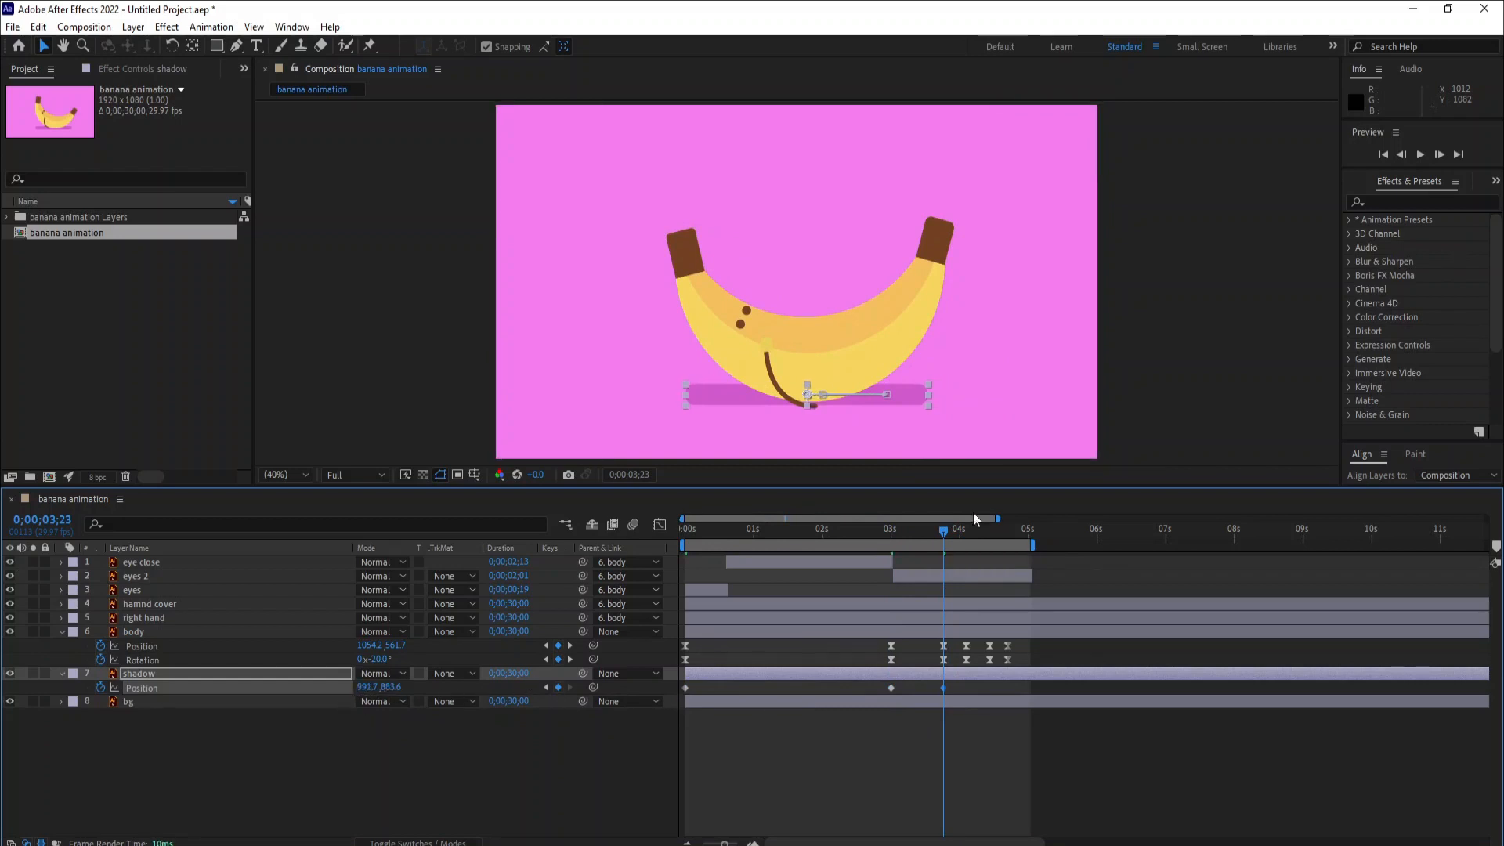
Set the shadow's X position to 1011.7 at 0;00;04;03 and 990.7 at 0;00;04;13.
{"action": "left_click_drag", "start_coordinate": [942, 531], "coordinate": [965, 546]}
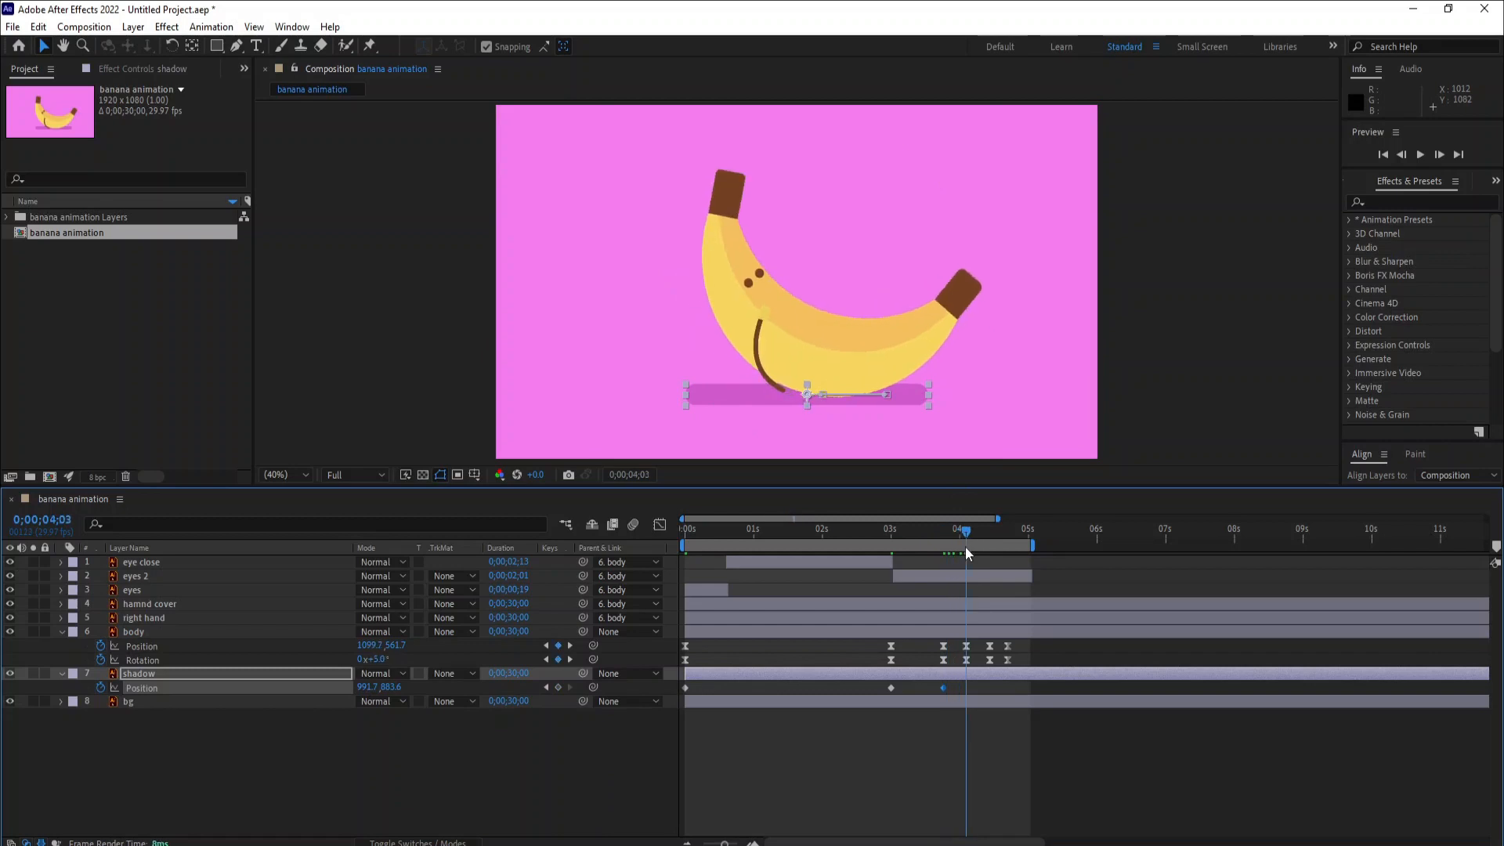
{"action": "left_click_drag", "start_coordinate": [378, 695], "coordinate": [396, 703]}
{"action": "left_click_drag", "start_coordinate": [965, 533], "coordinate": [989, 552]}
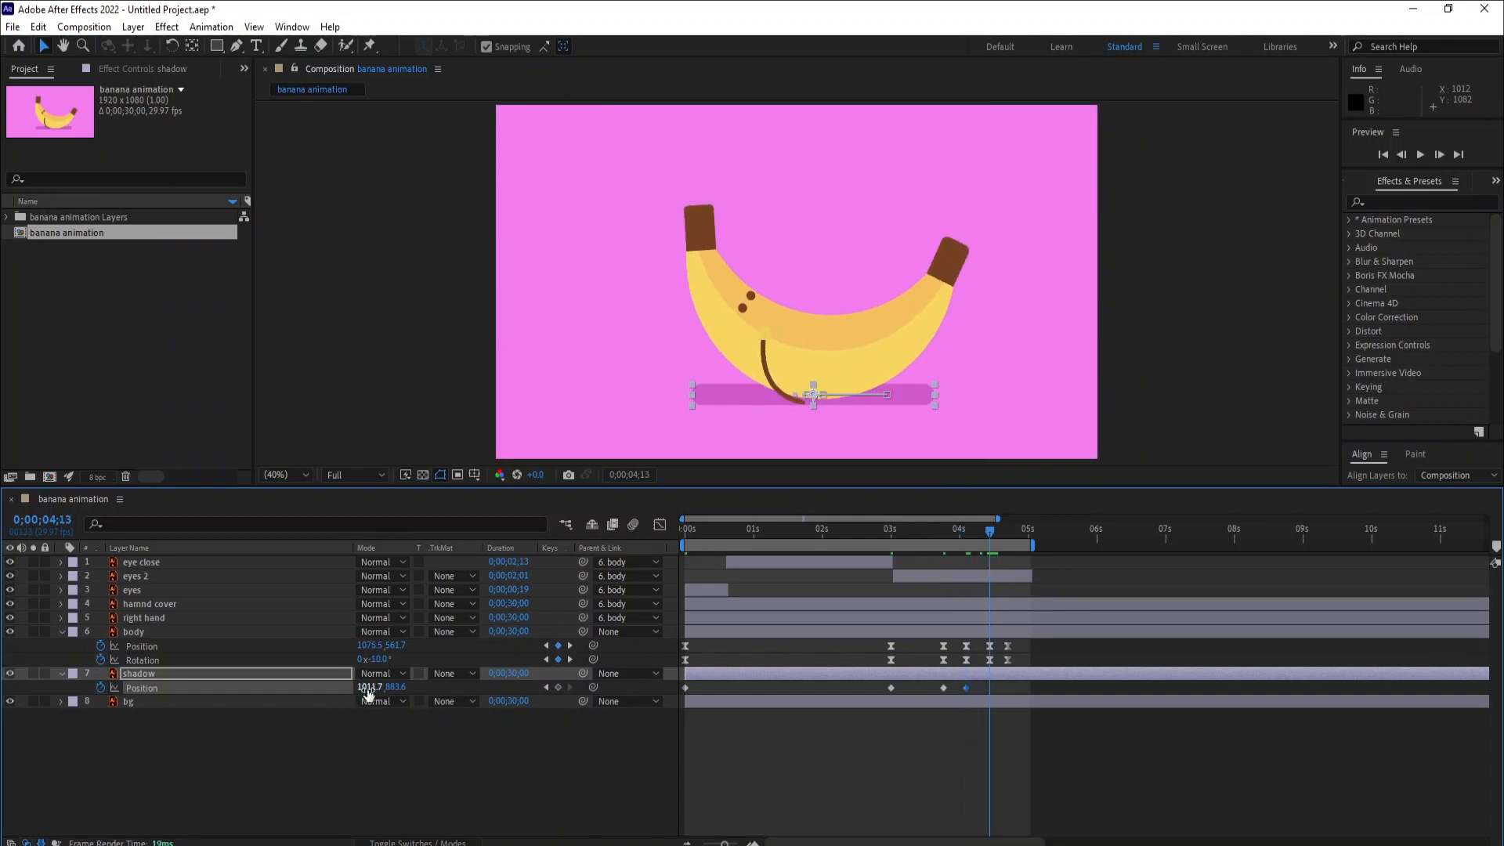
{"action": "left_click_drag", "start_coordinate": [363, 692], "coordinate": [354, 693]}
Copy the shadow's starting Position keyframe to 0;00;04;21.
{"action": "left_click_drag", "start_coordinate": [991, 535], "coordinate": [1006, 548]}
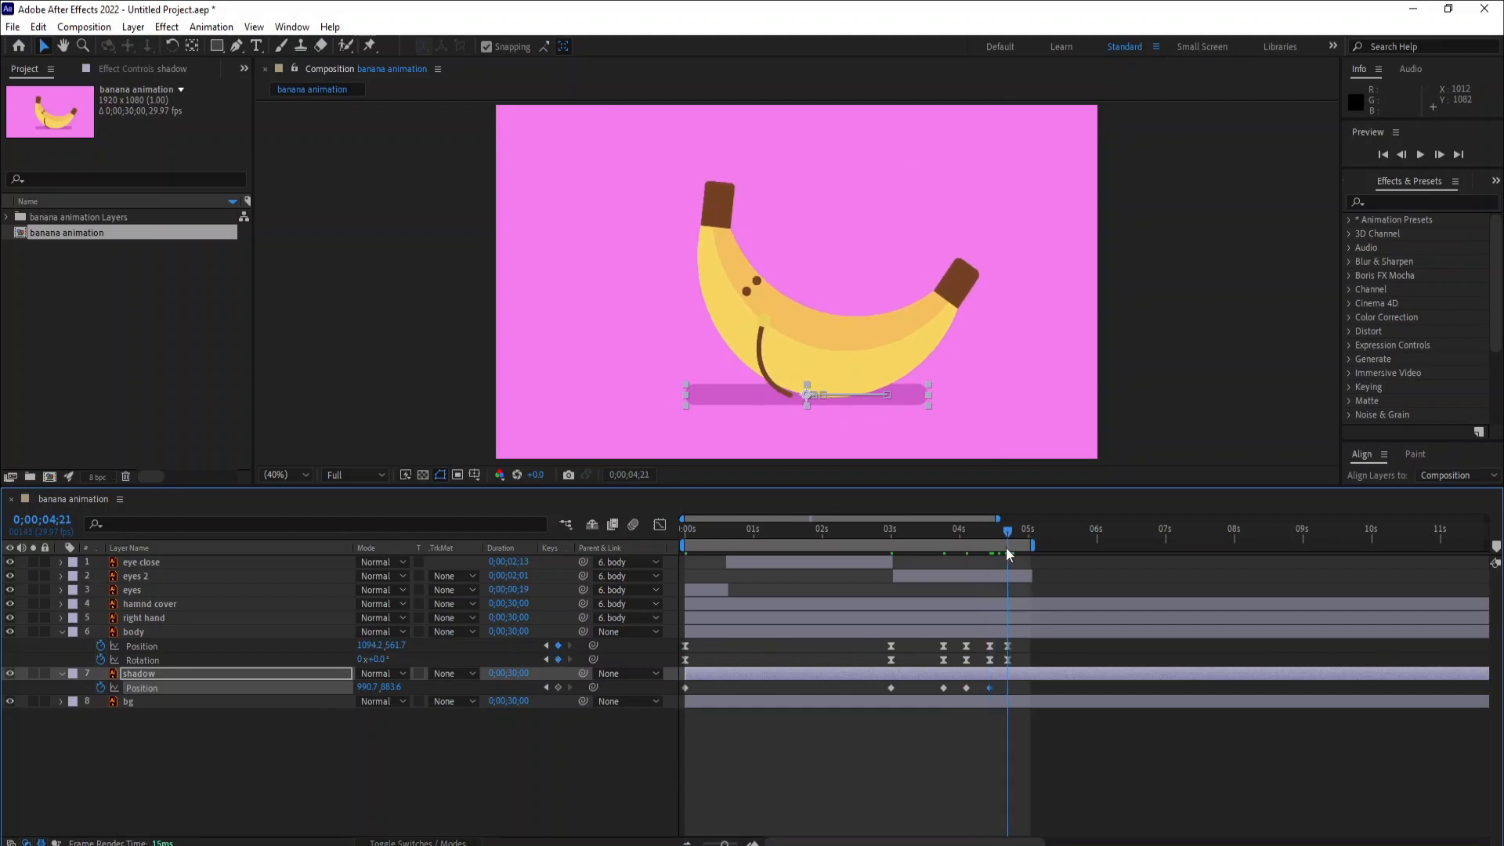
{"action": "left_click", "coordinate": [685, 687]}
{"action": "key", "text": "ctrl+c"}
{"action": "key", "text": "ctrl+v"}
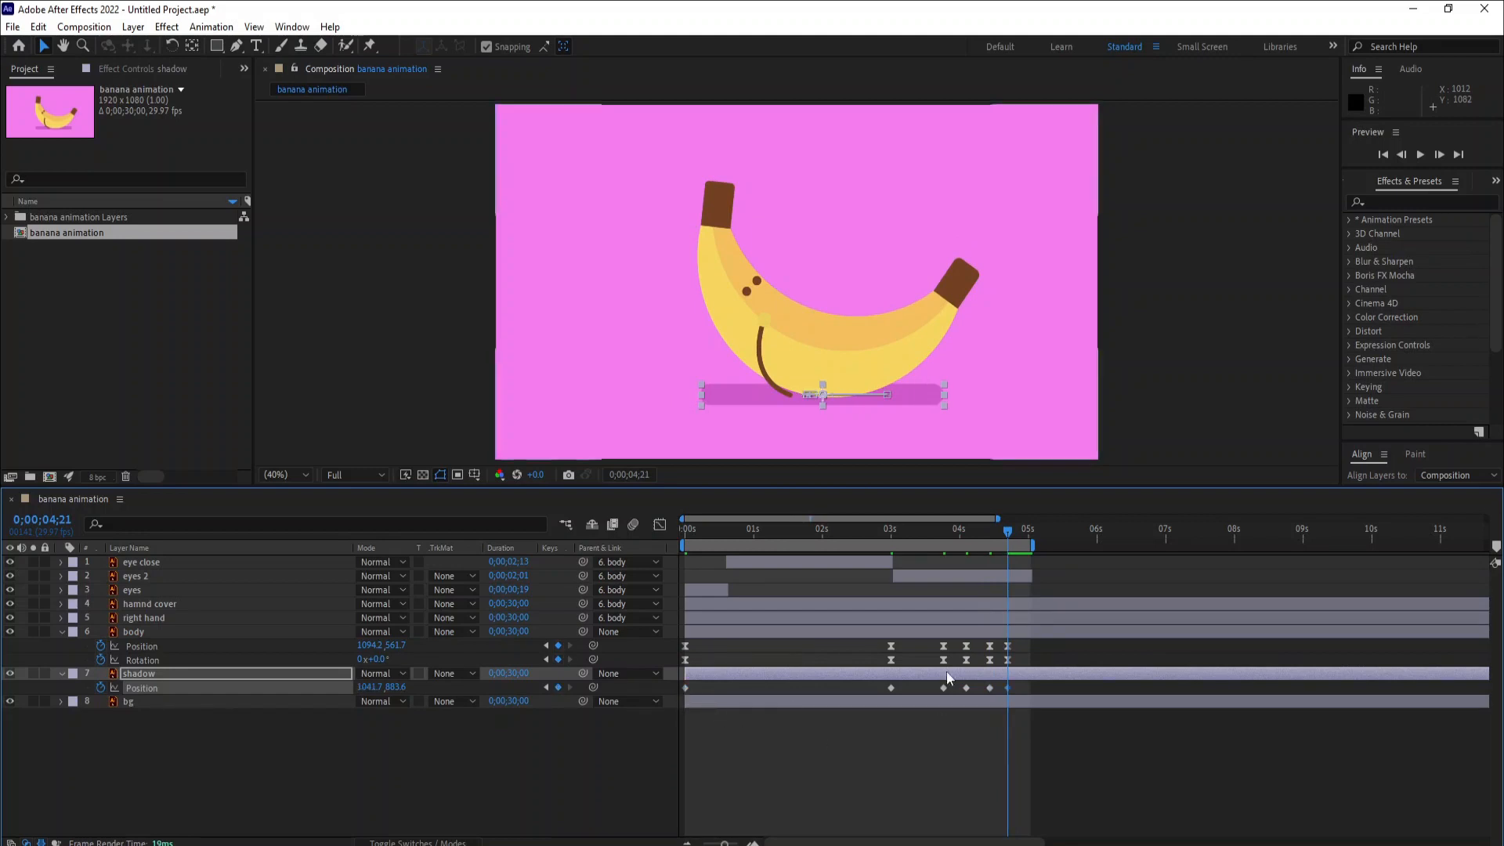
Apply Easy Ease to all of the shadow's Position keyframes.
{"action": "left_click", "coordinate": [683, 533]}
{"action": "left_click_drag", "start_coordinate": [687, 539], "coordinate": [680, 701]}
{"action": "right_click", "coordinate": [684, 689]}
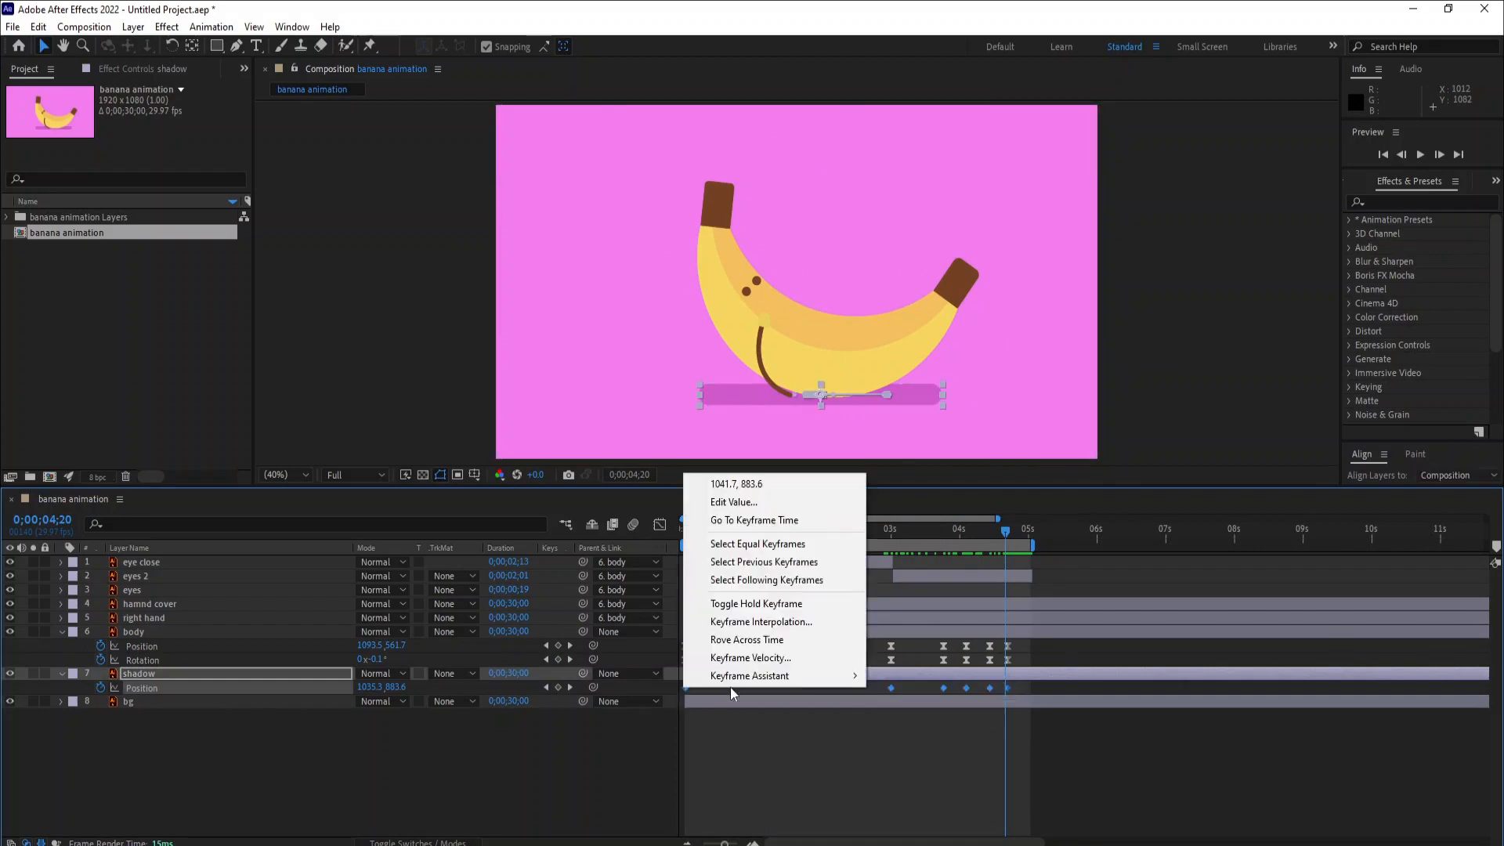
{"action": "mouse_move", "coordinate": [854, 664]}
{"action": "left_click", "coordinate": [940, 729]}
{"action": "left_click", "coordinate": [787, 739]}
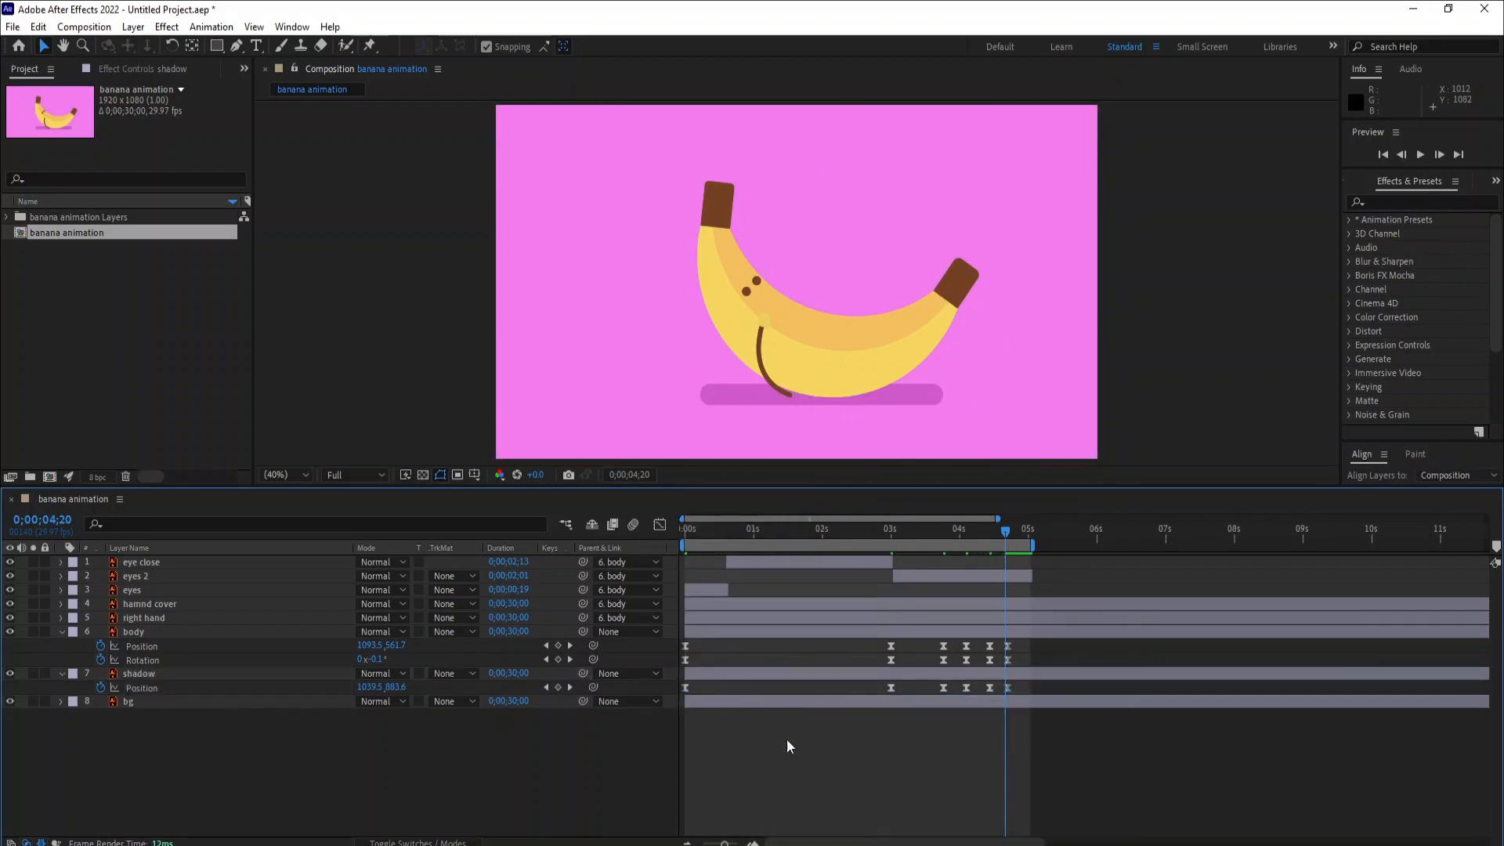
Adjust the speed curve between the shadow's first two Position keyframes in the graph editor and preview the animation.
{"action": "left_click_drag", "start_coordinate": [904, 688], "coordinate": [660, 702]}
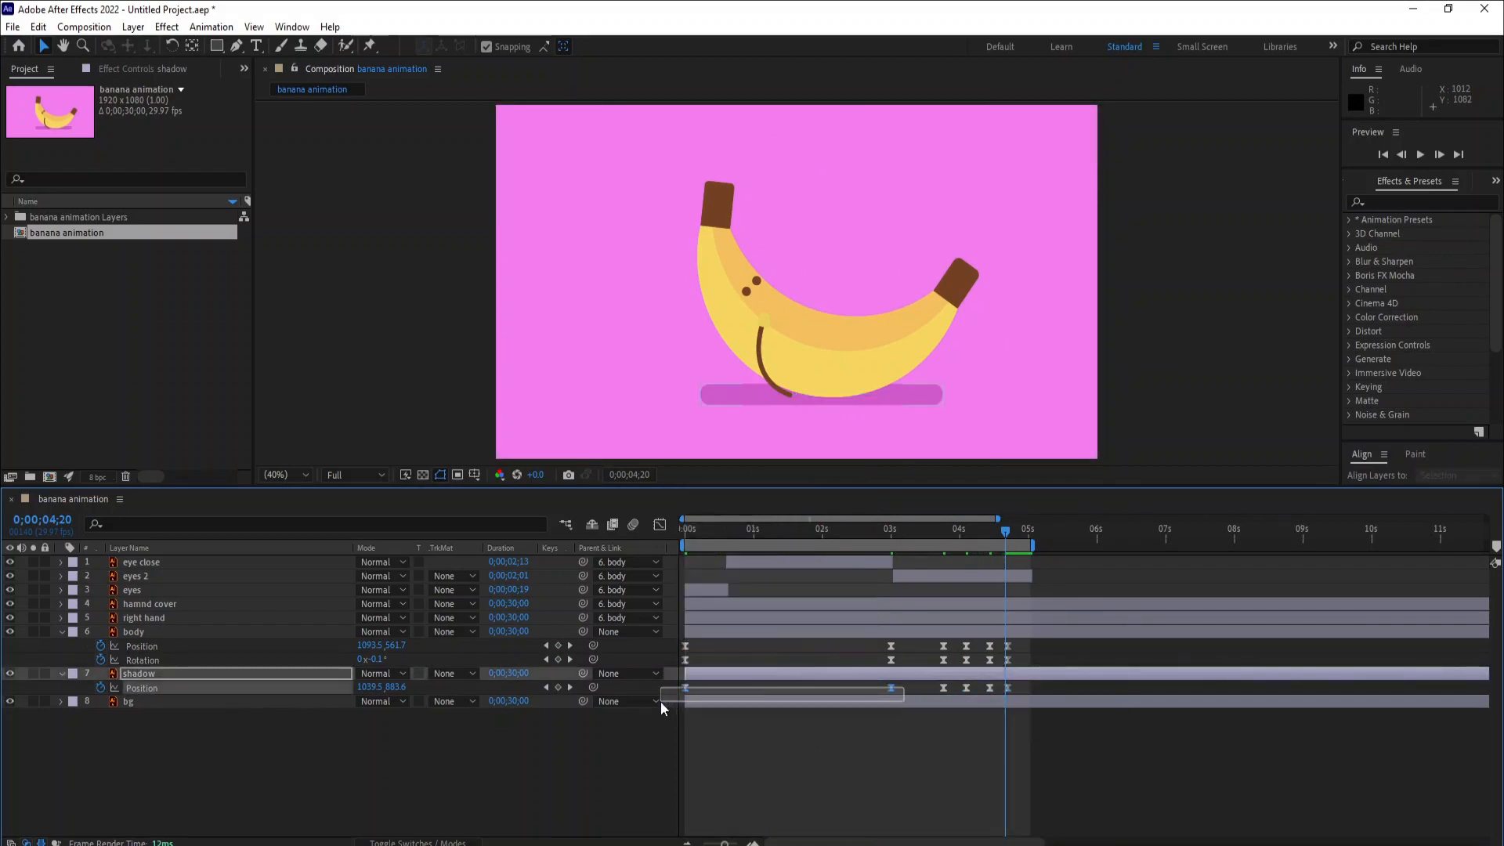
{"action": "left_click", "coordinate": [660, 524]}
{"action": "left_click_drag", "start_coordinate": [860, 784], "coordinate": [690, 780]}
{"action": "left_click", "coordinate": [661, 524]}
{"action": "left_click_drag", "start_coordinate": [706, 540], "coordinate": [596, 543]}
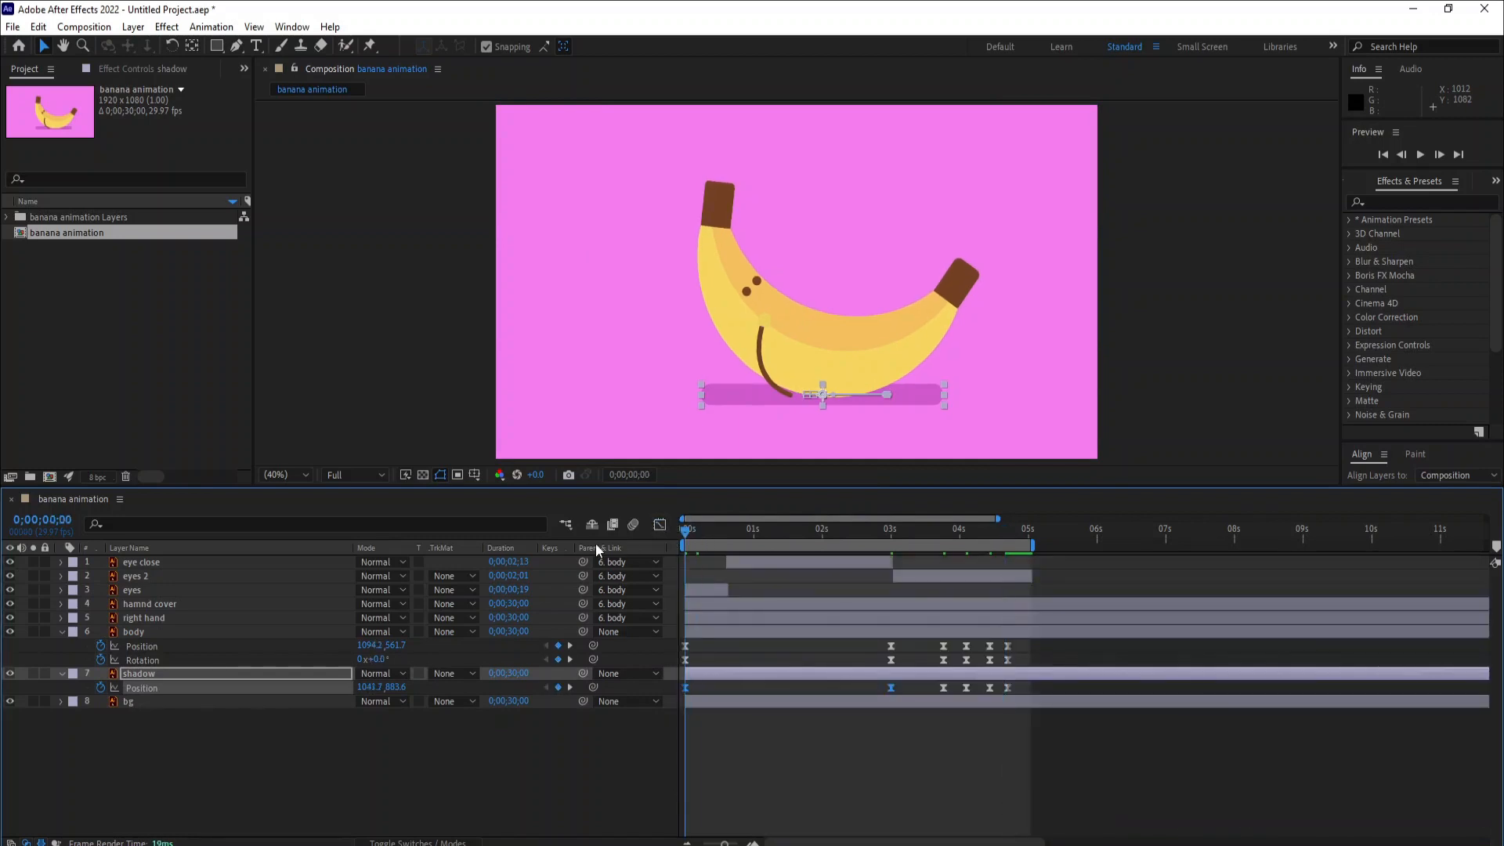
{"action": "key", "text": "space"}
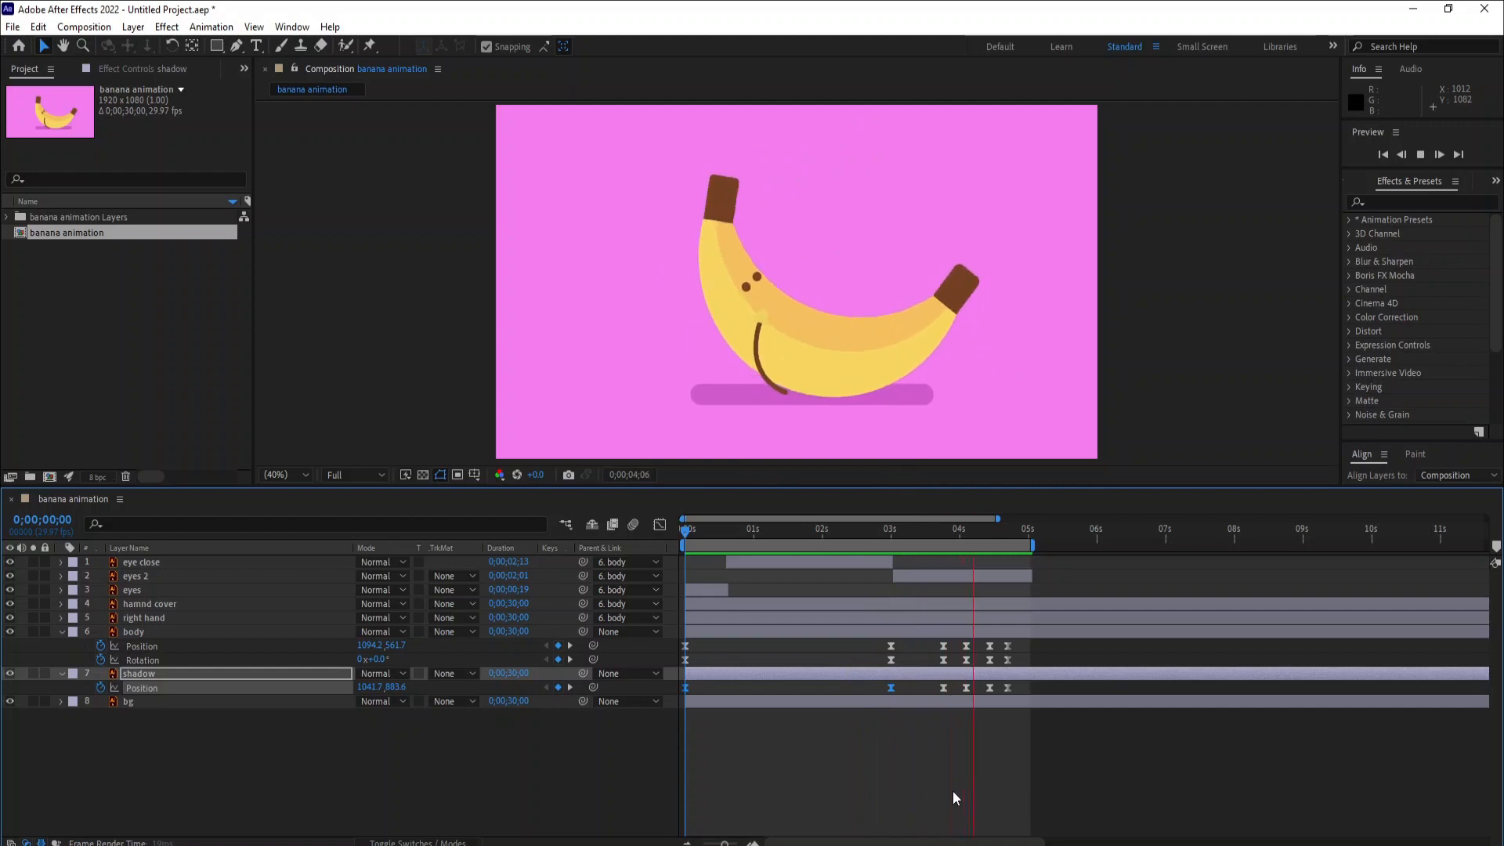
Compress the spacing of the last four body and shadow keyframes, keeping the first at 0;00;03;23, and preview the faster wobble.
{"action": "left_click", "coordinate": [713, 530]}
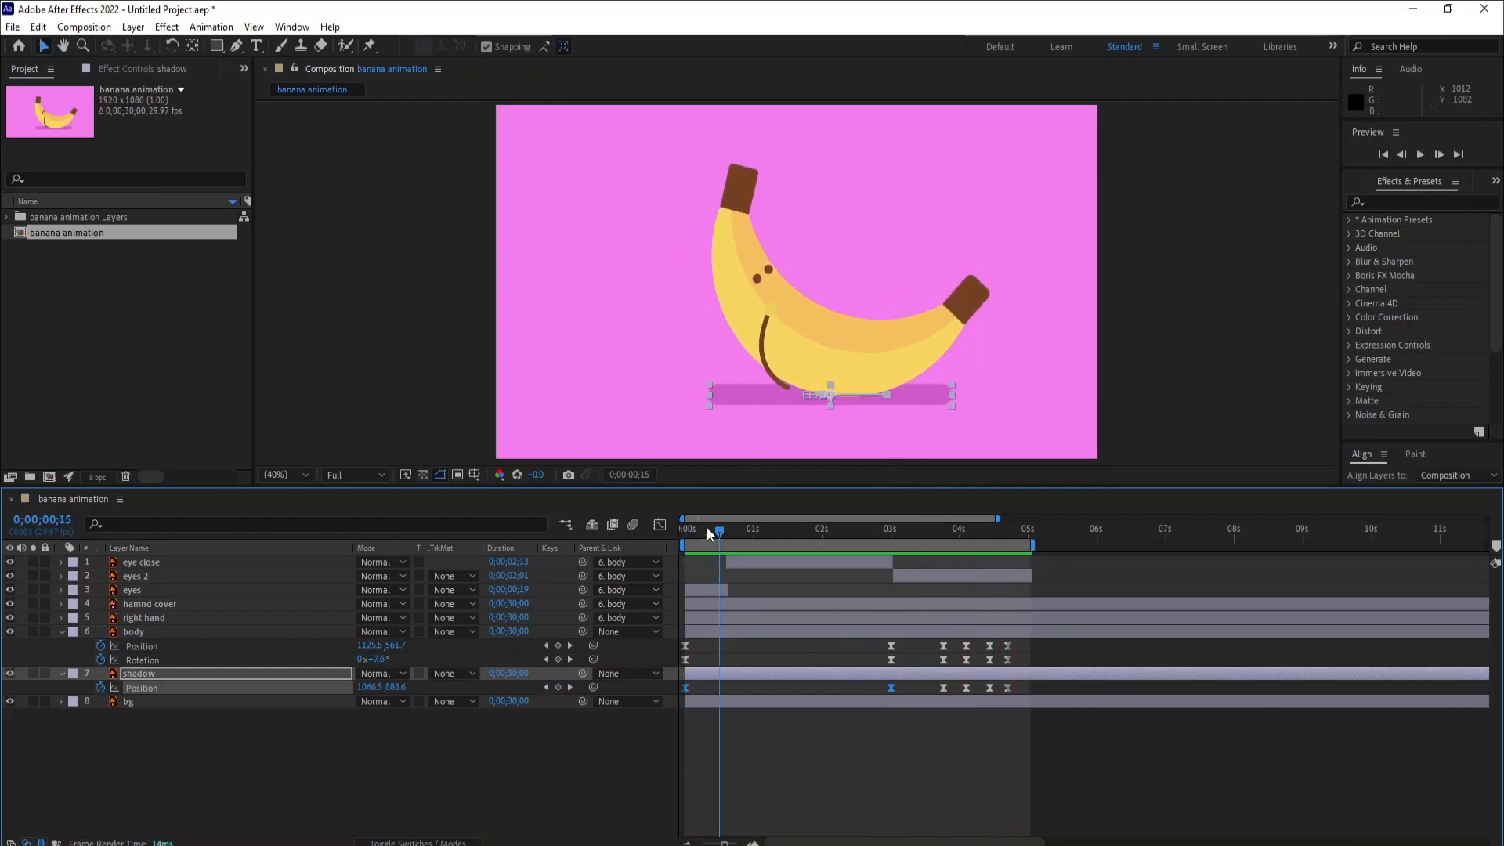
{"action": "left_click_drag", "start_coordinate": [720, 534], "coordinate": [943, 694]}
{"action": "left_click", "coordinate": [966, 750]}
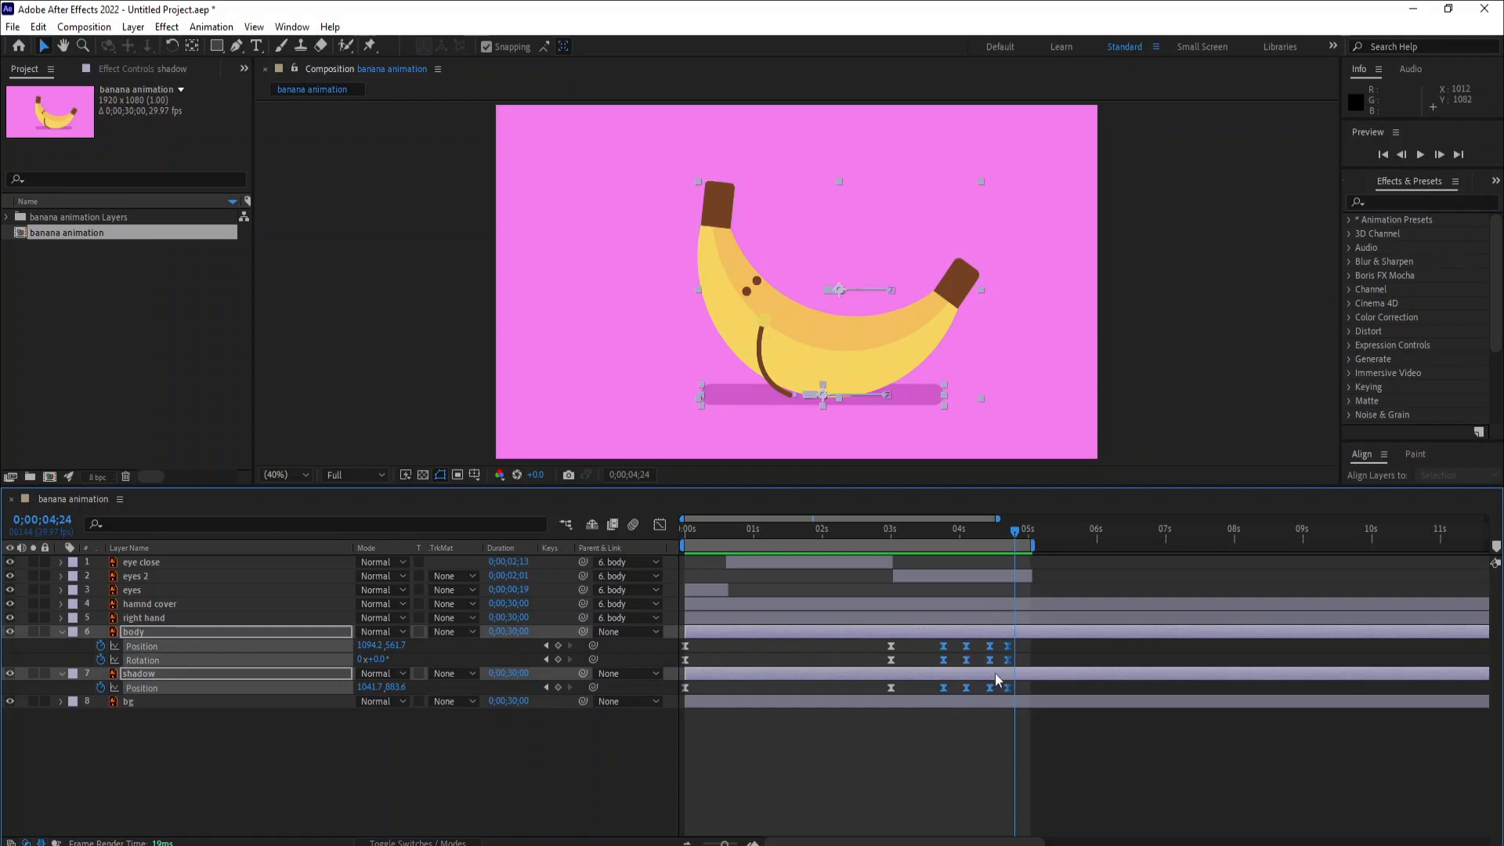
{"action": "left_click_drag", "start_coordinate": [994, 650], "coordinate": [991, 650]}
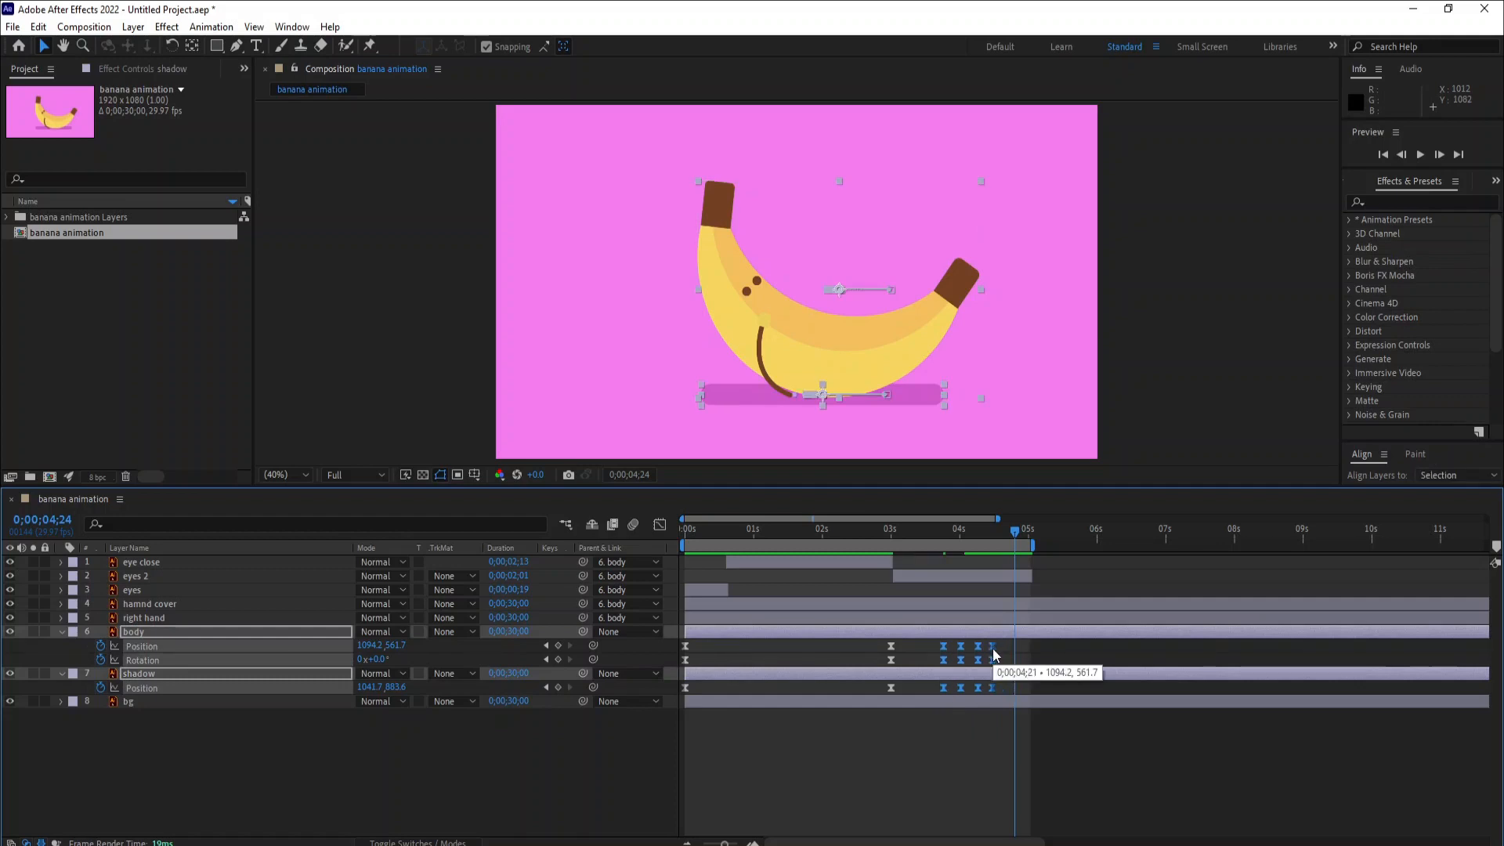
{"action": "left_click_drag", "start_coordinate": [985, 534], "coordinate": [682, 546]}
{"action": "key", "text": "space"}
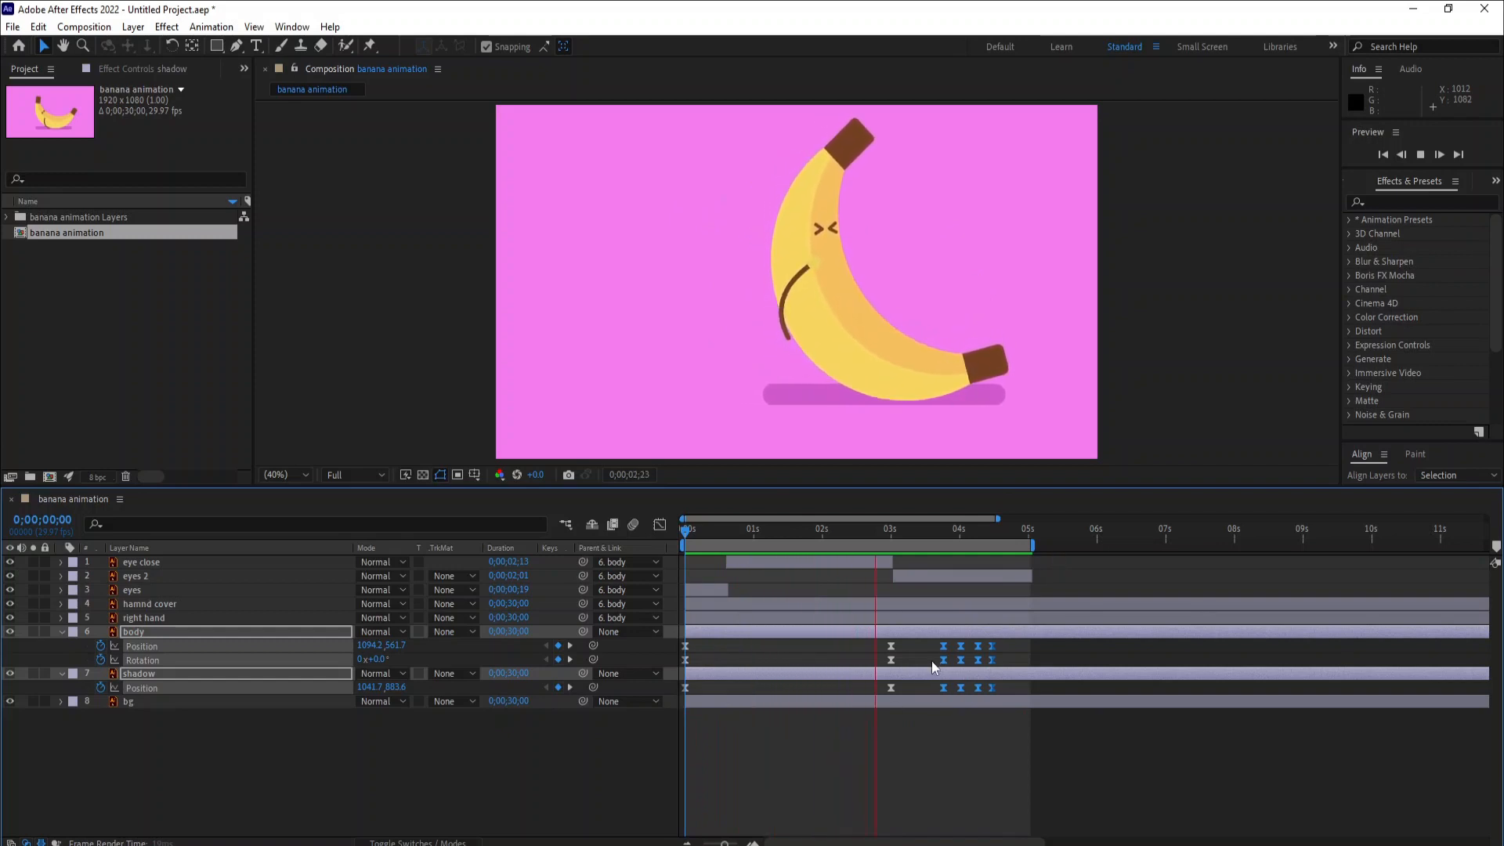
Shift the last four body and shadow keyframes to start at about 3.5 seconds, preview, and shorten the work area to about 4.6 seconds.
{"action": "key", "text": "space"}
{"action": "left_click_drag", "start_coordinate": [1003, 644], "coordinate": [923, 645]}
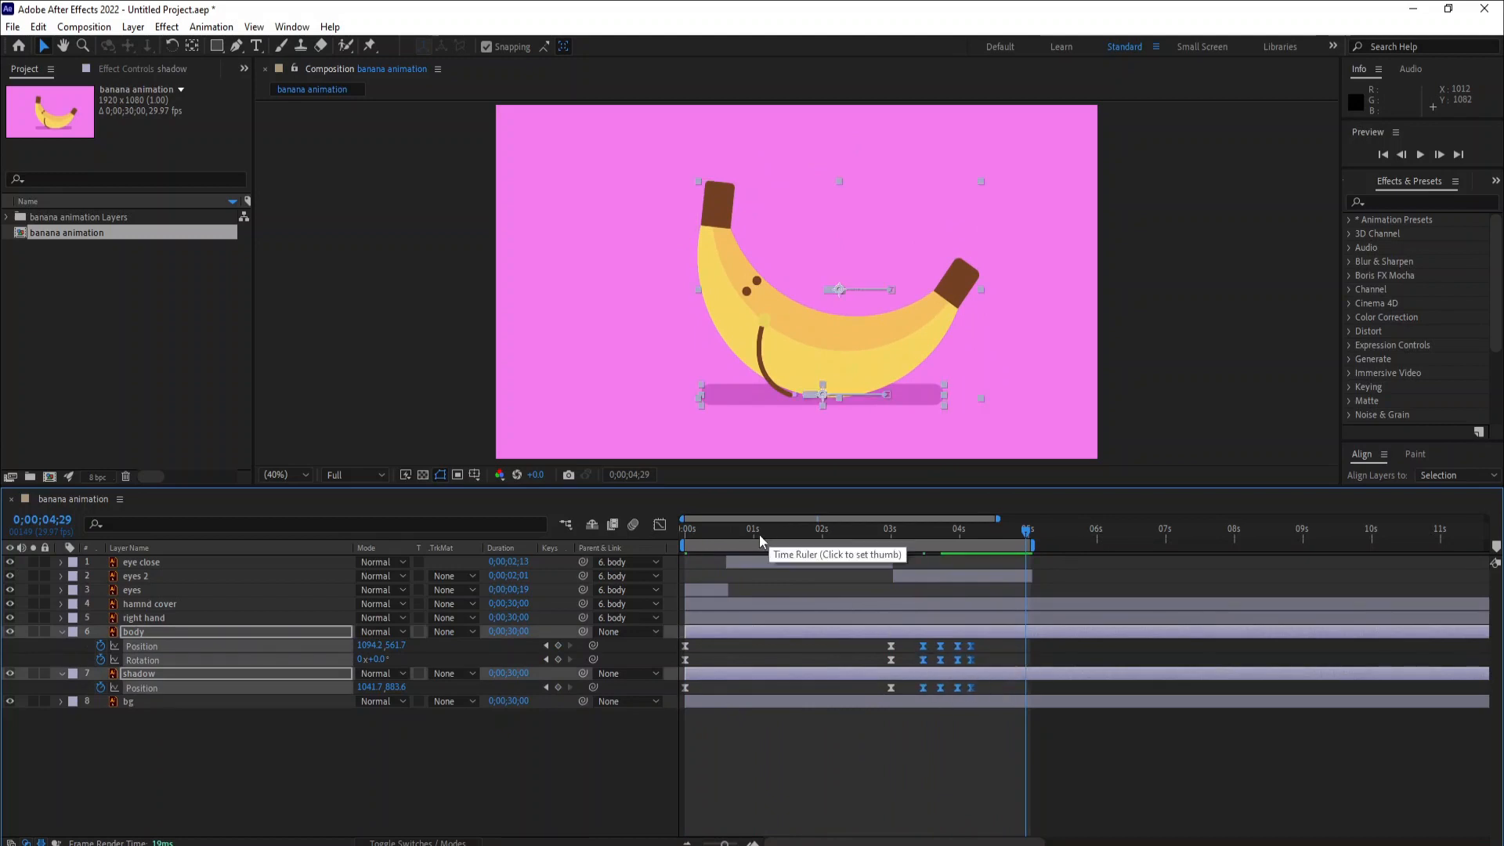
{"action": "left_click", "coordinate": [875, 540]}
{"action": "left_click_drag", "start_coordinate": [878, 541], "coordinate": [958, 586]}
{"action": "key", "text": "Home"}
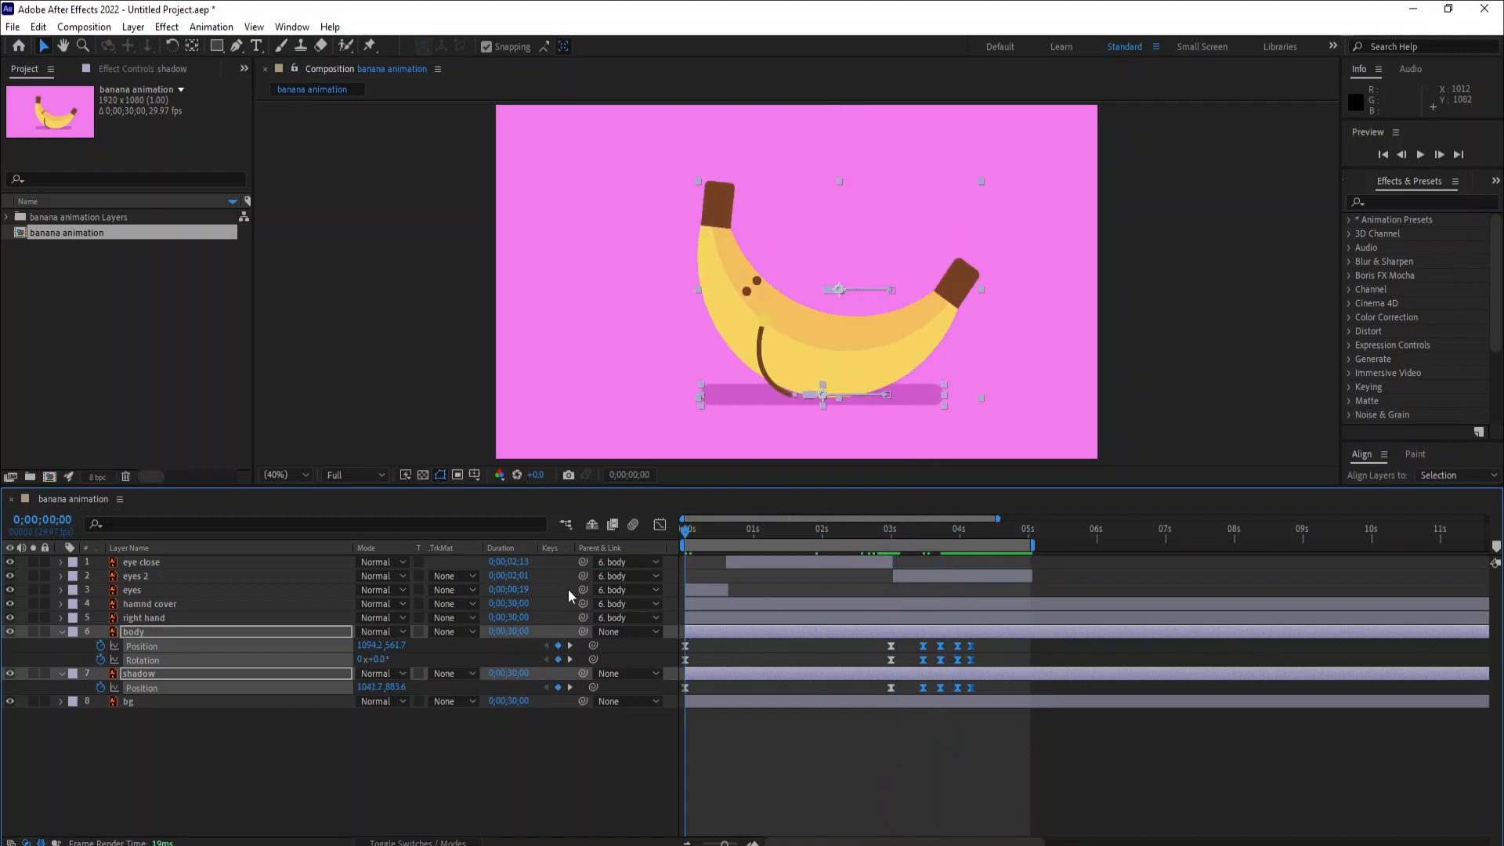
{"action": "left_click", "coordinate": [777, 815]}
{"action": "key", "text": "space"}
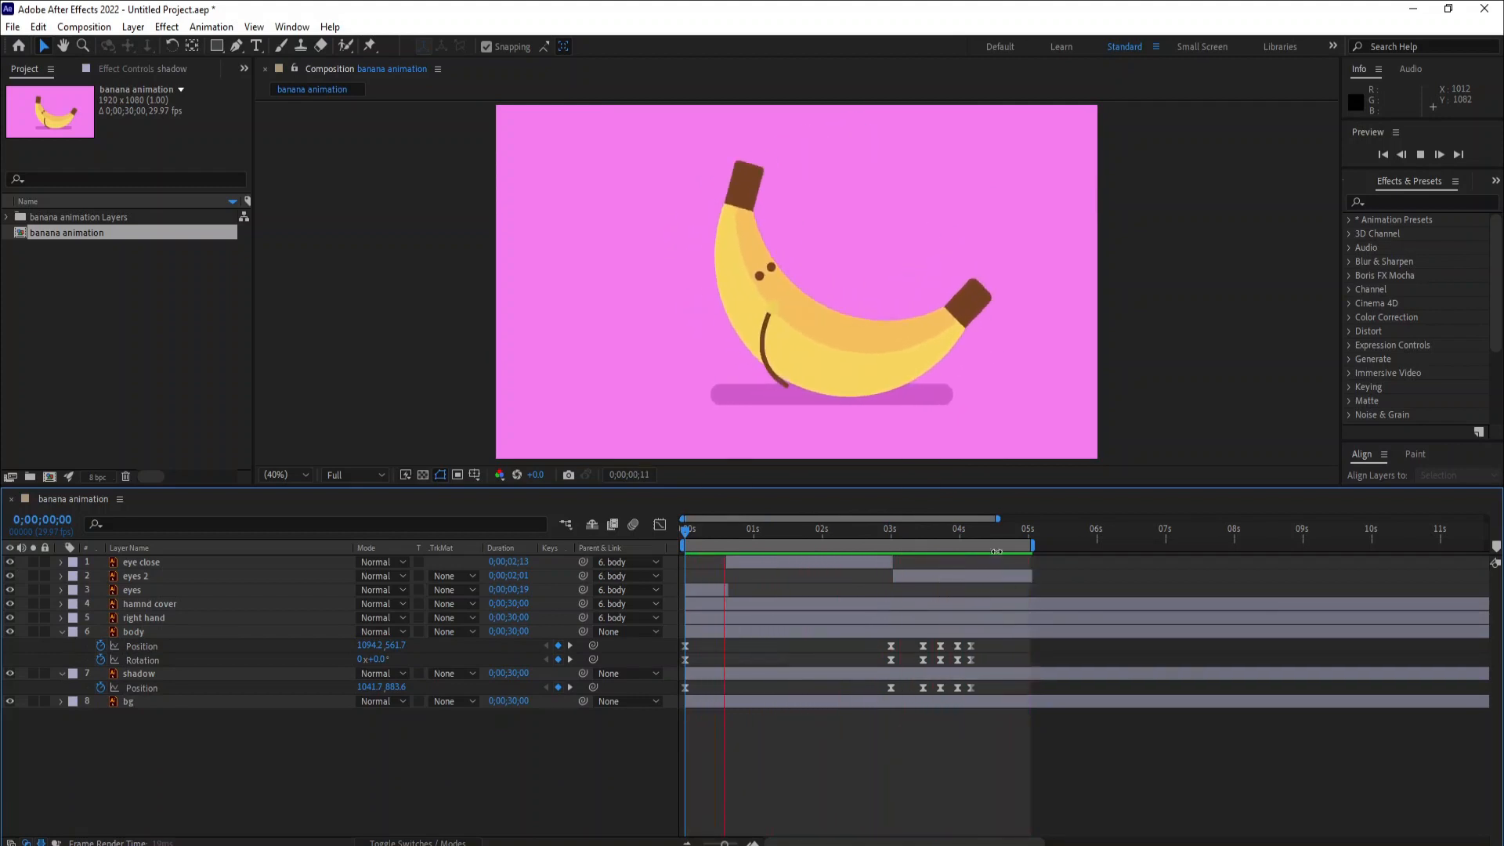
{"action": "left_click_drag", "start_coordinate": [1032, 549], "coordinate": [1014, 549]}
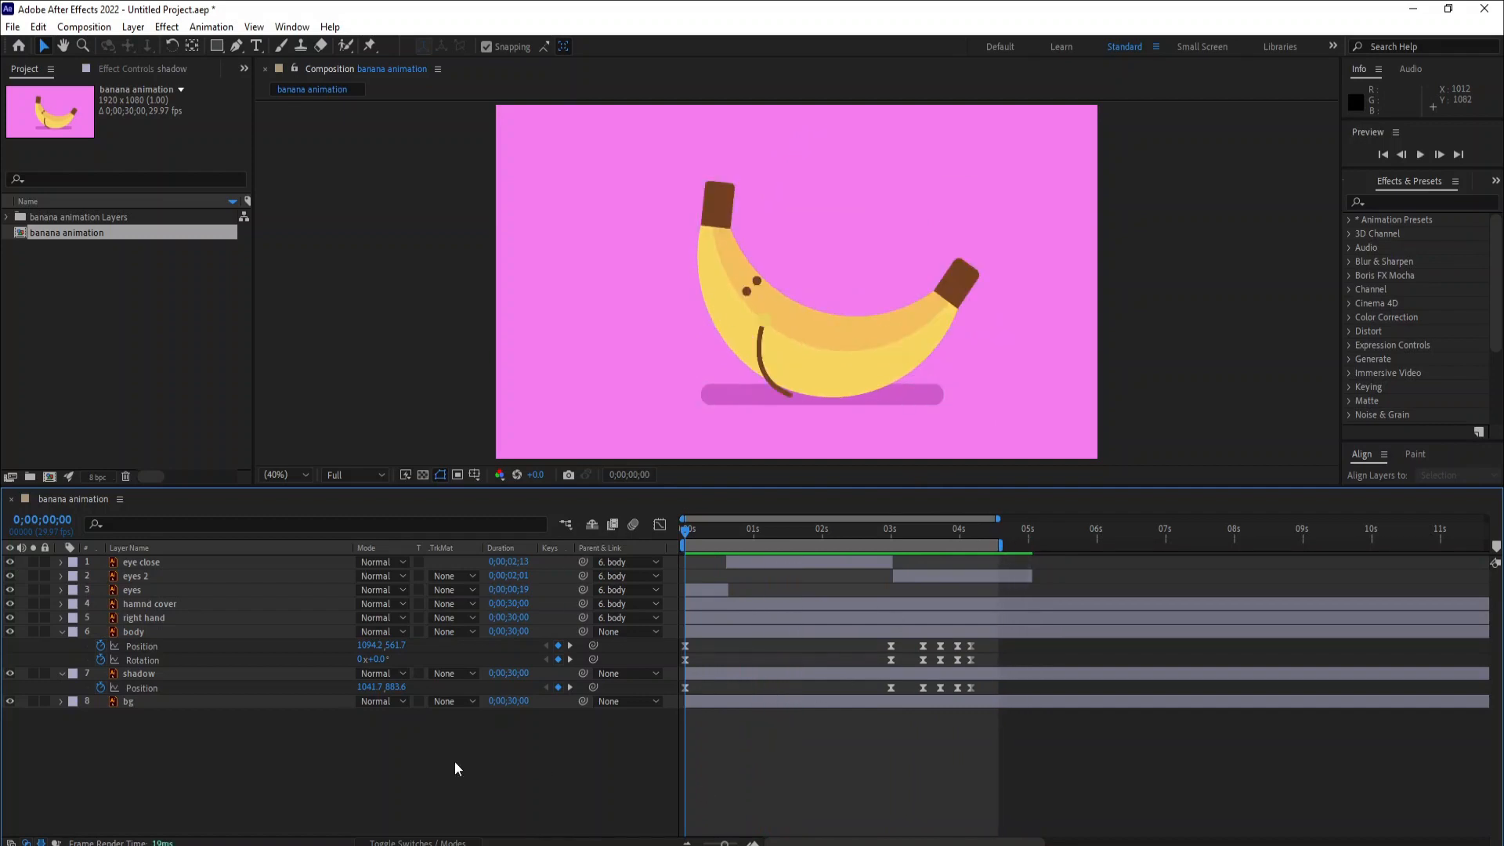
Create an editable shape layer from the right hand vector layer and delete the original right hand layer.
{"action": "left_click", "coordinate": [162, 607]}
{"action": "left_click", "coordinate": [161, 617]}
{"action": "right_click", "coordinate": [162, 616]}
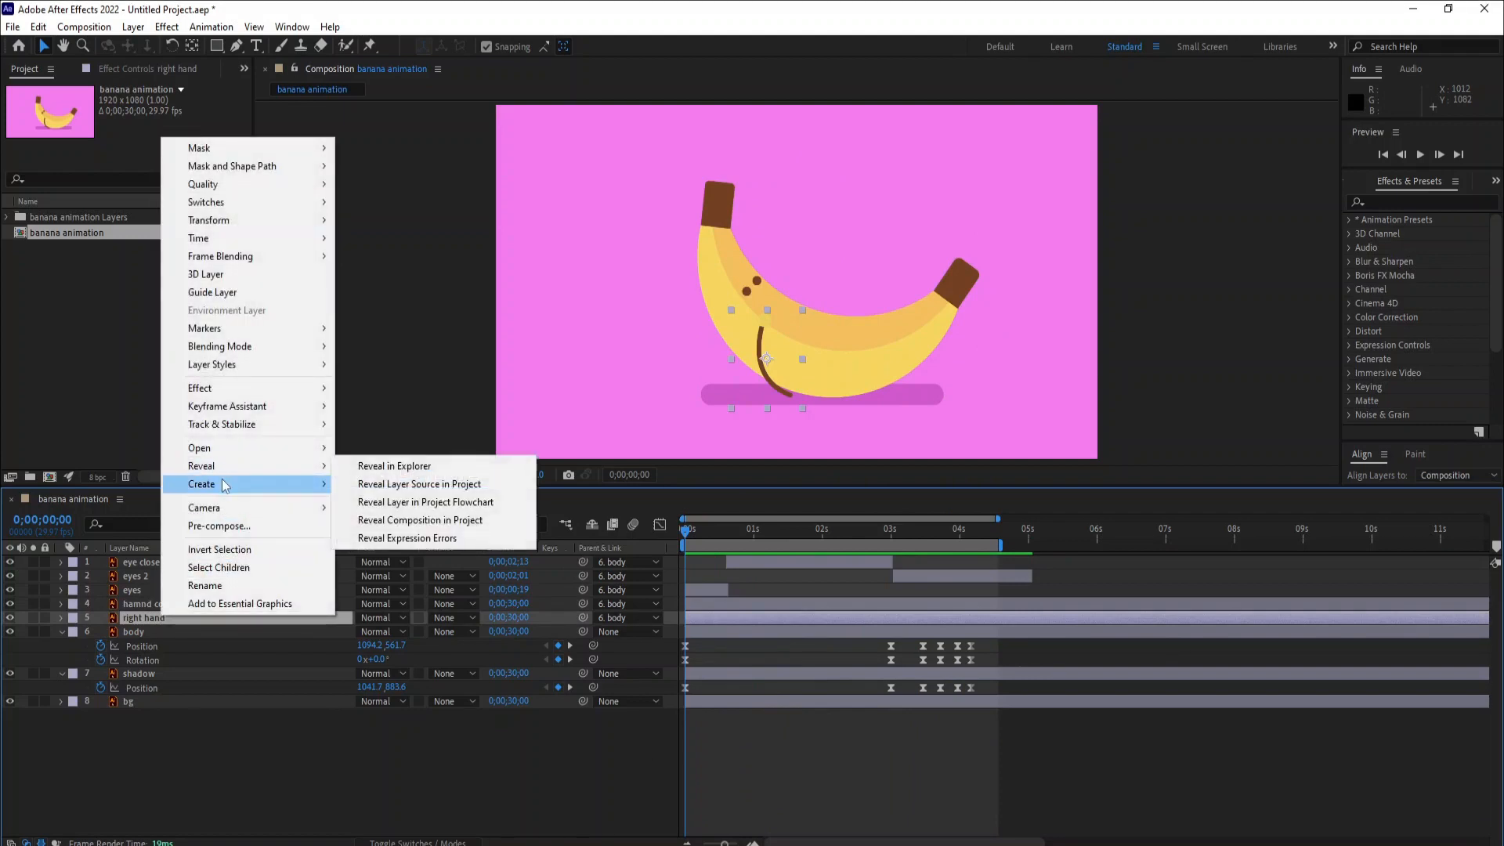
{"action": "left_click", "coordinate": [422, 540]}
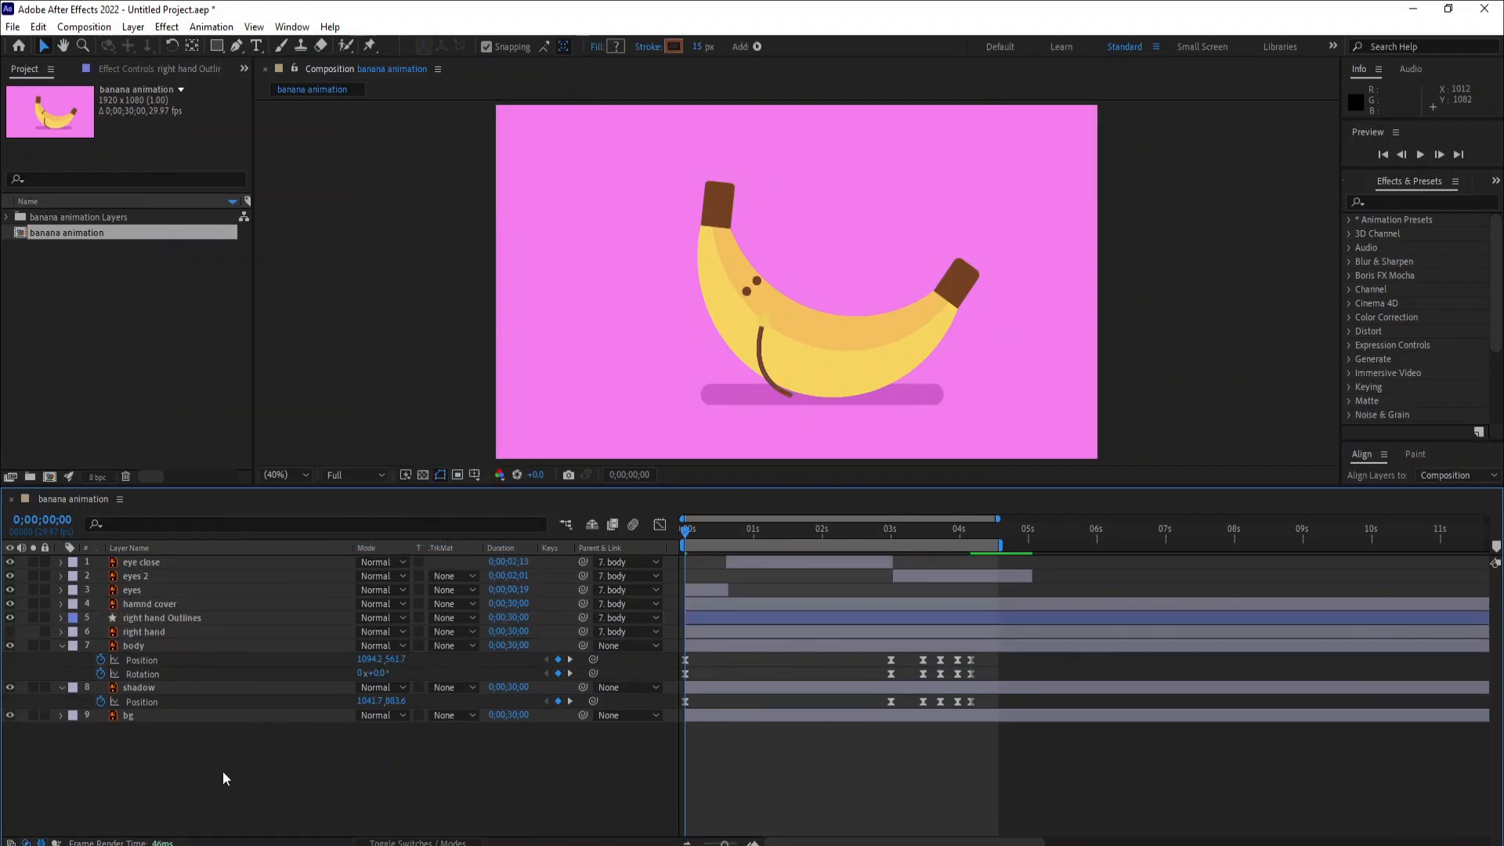
{"action": "left_click", "coordinate": [151, 629]}
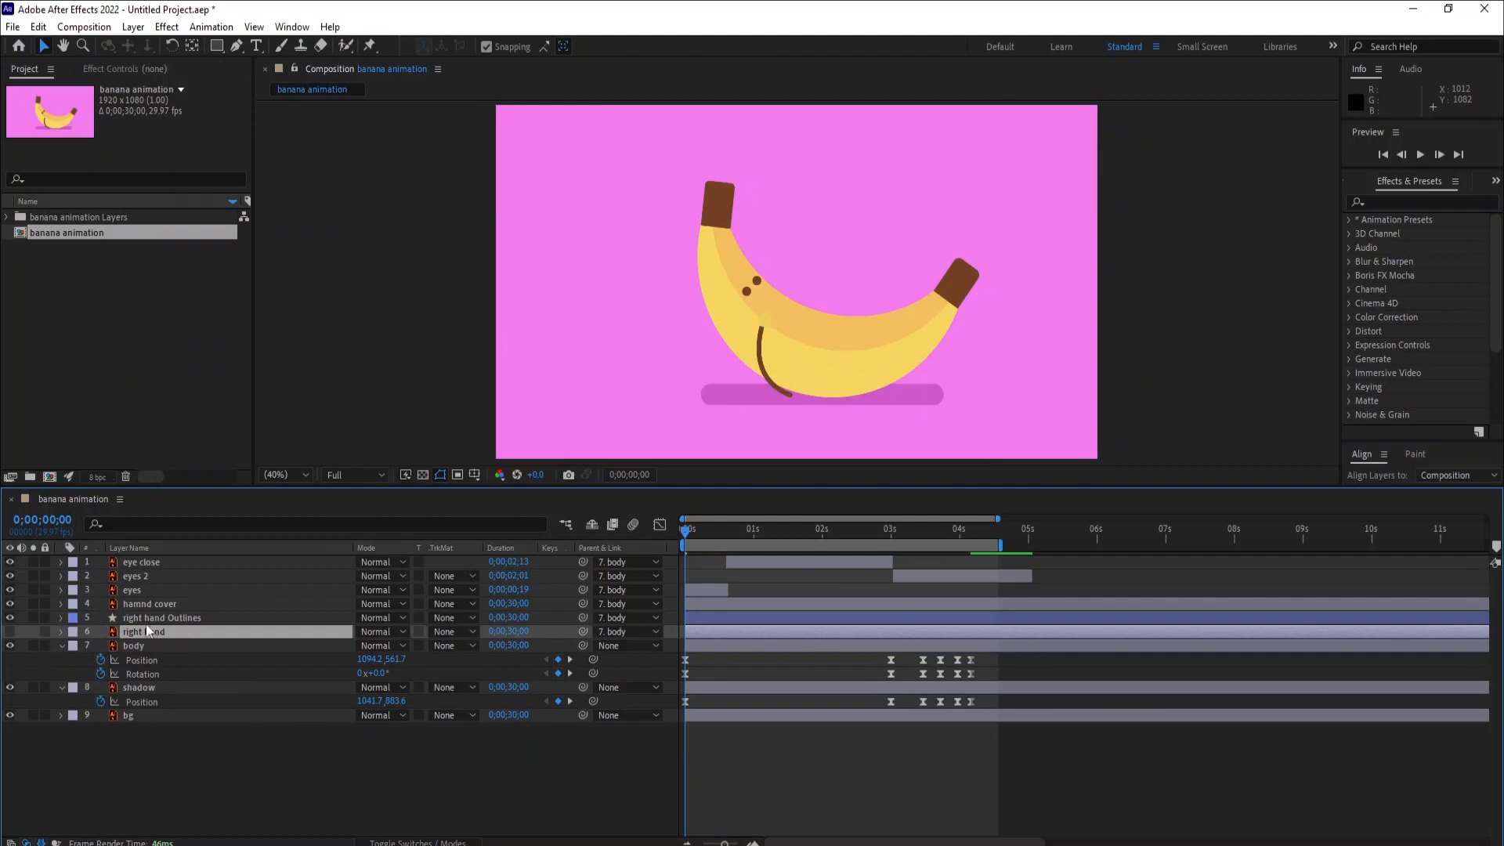
{"action": "key", "text": "Delete"}
Expand the right hand Outlines shape down to its Path property and set a Path keyframe at 0;00;00;00.
{"action": "left_click", "coordinate": [128, 619]}
{"action": "left_click", "coordinate": [61, 618]}
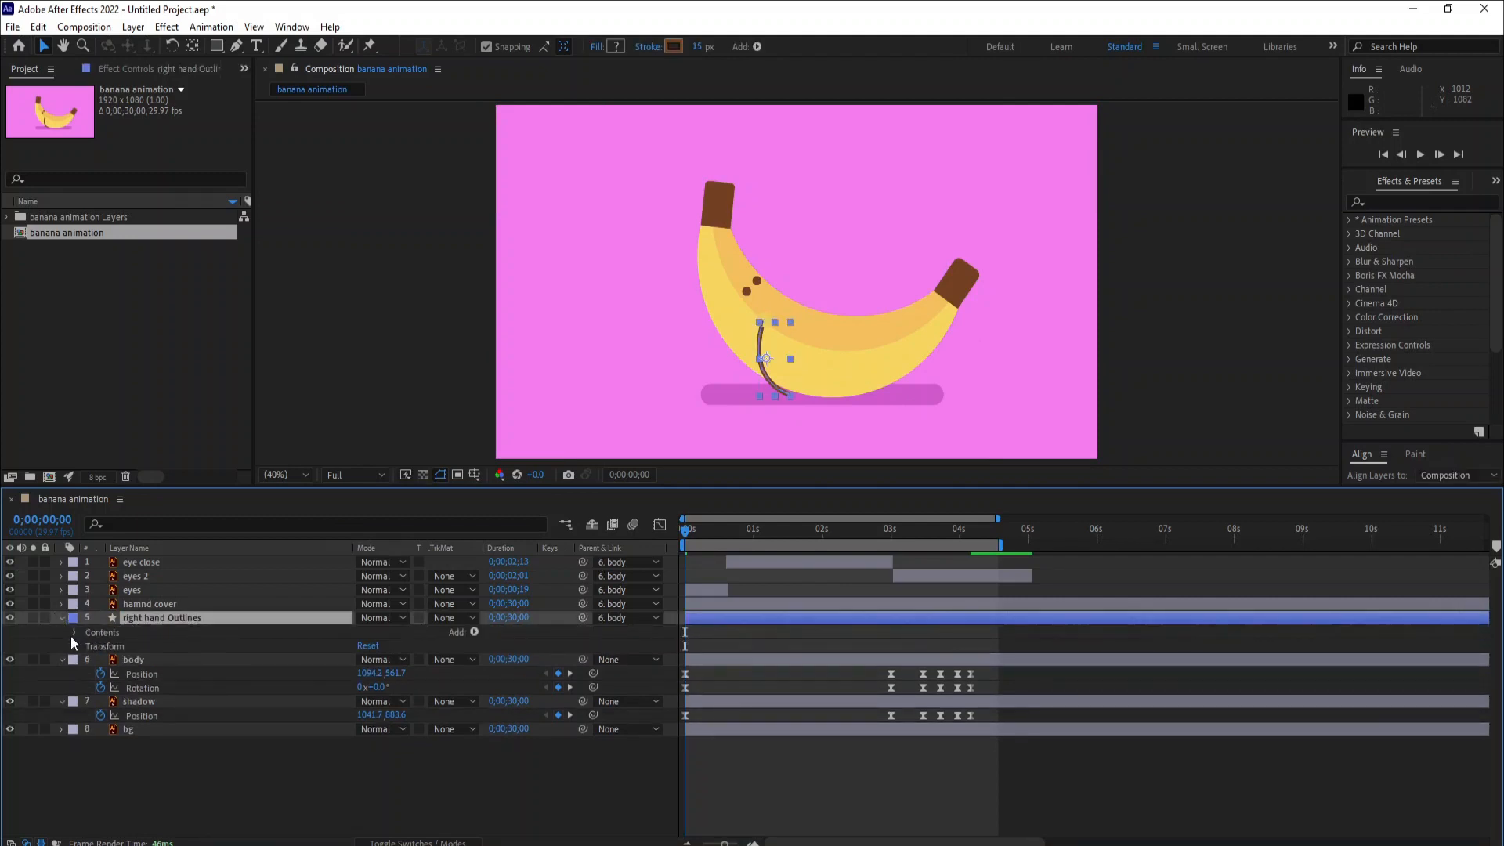
{"action": "left_click", "coordinate": [72, 634]}
{"action": "left_click", "coordinate": [87, 647]}
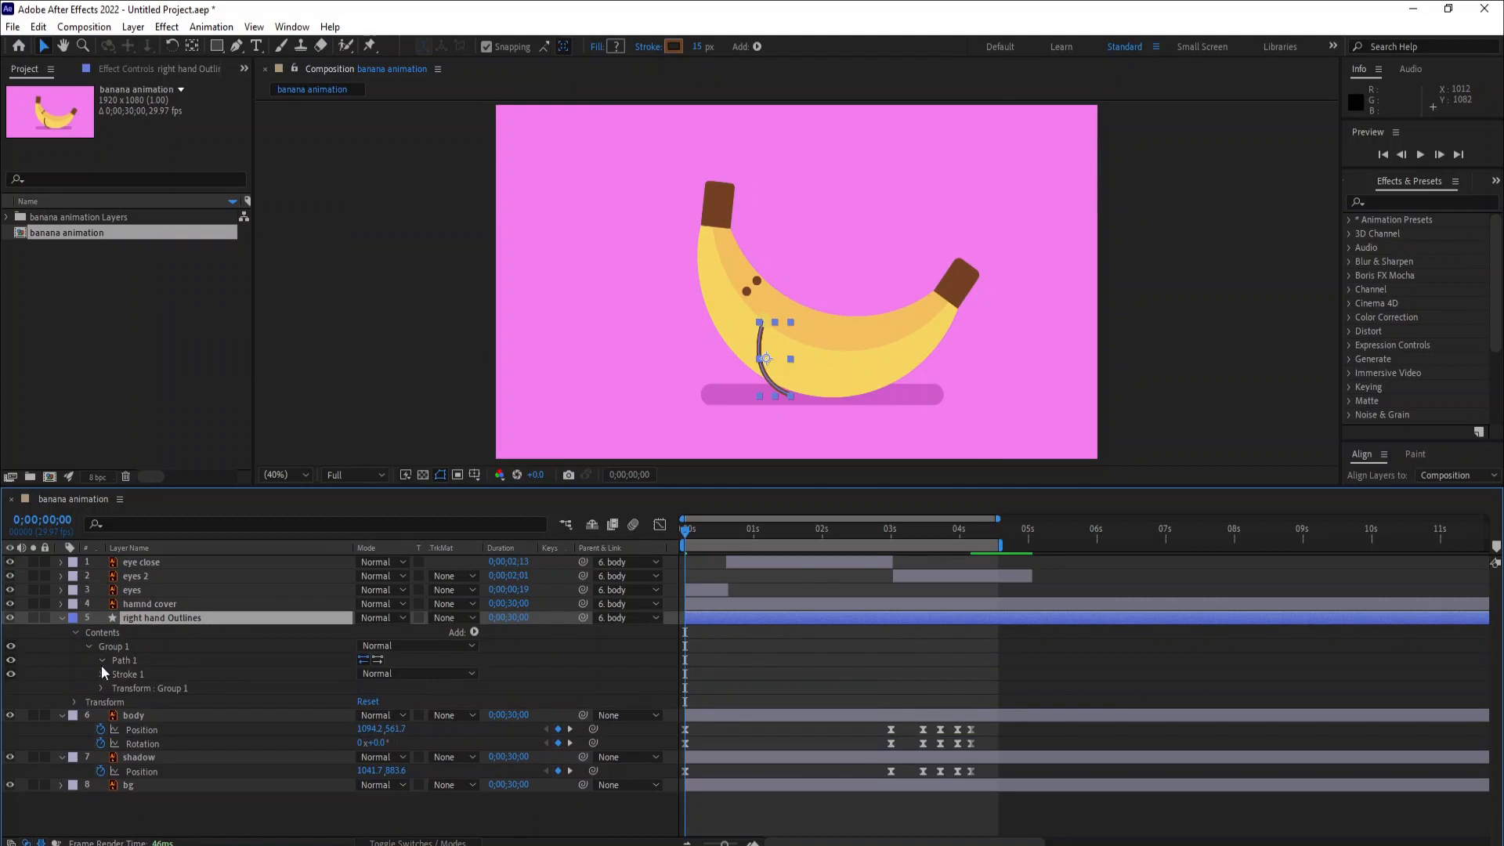
{"action": "left_click", "coordinate": [101, 660]}
{"action": "left_click", "coordinate": [128, 674]}
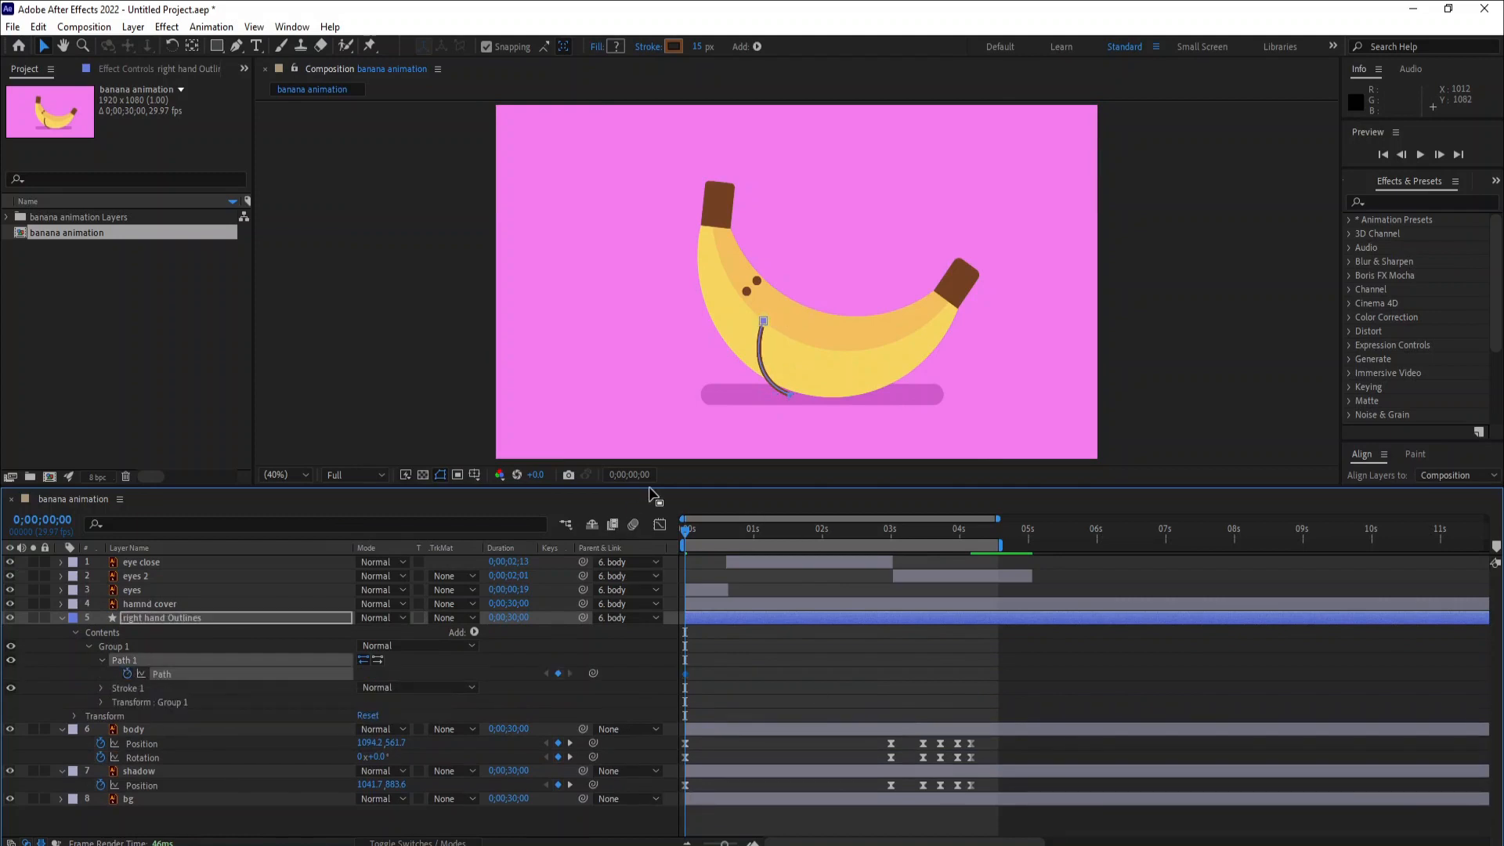
At 0;00;00;13, reshape the hand's path so its free end swings up toward the body in a deep curve.
{"action": "left_click_drag", "start_coordinate": [692, 532], "coordinate": [716, 542]}
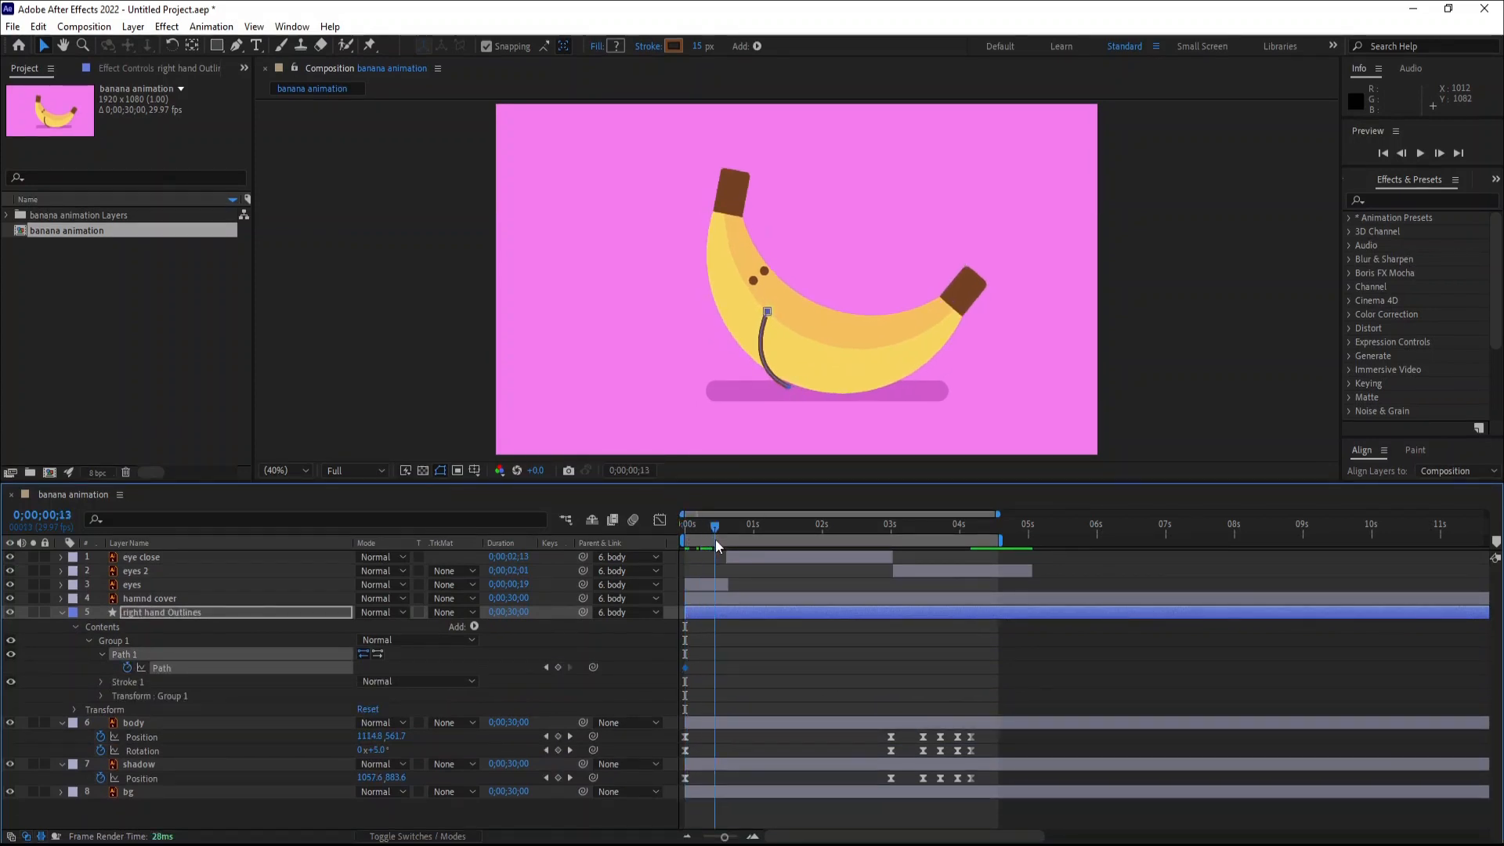
{"action": "scroll", "coordinate": [757, 301], "scroll_direction": "up", "scroll_amount": 2}
{"action": "left_click_drag", "start_coordinate": [688, 413], "coordinate": [614, 319]}
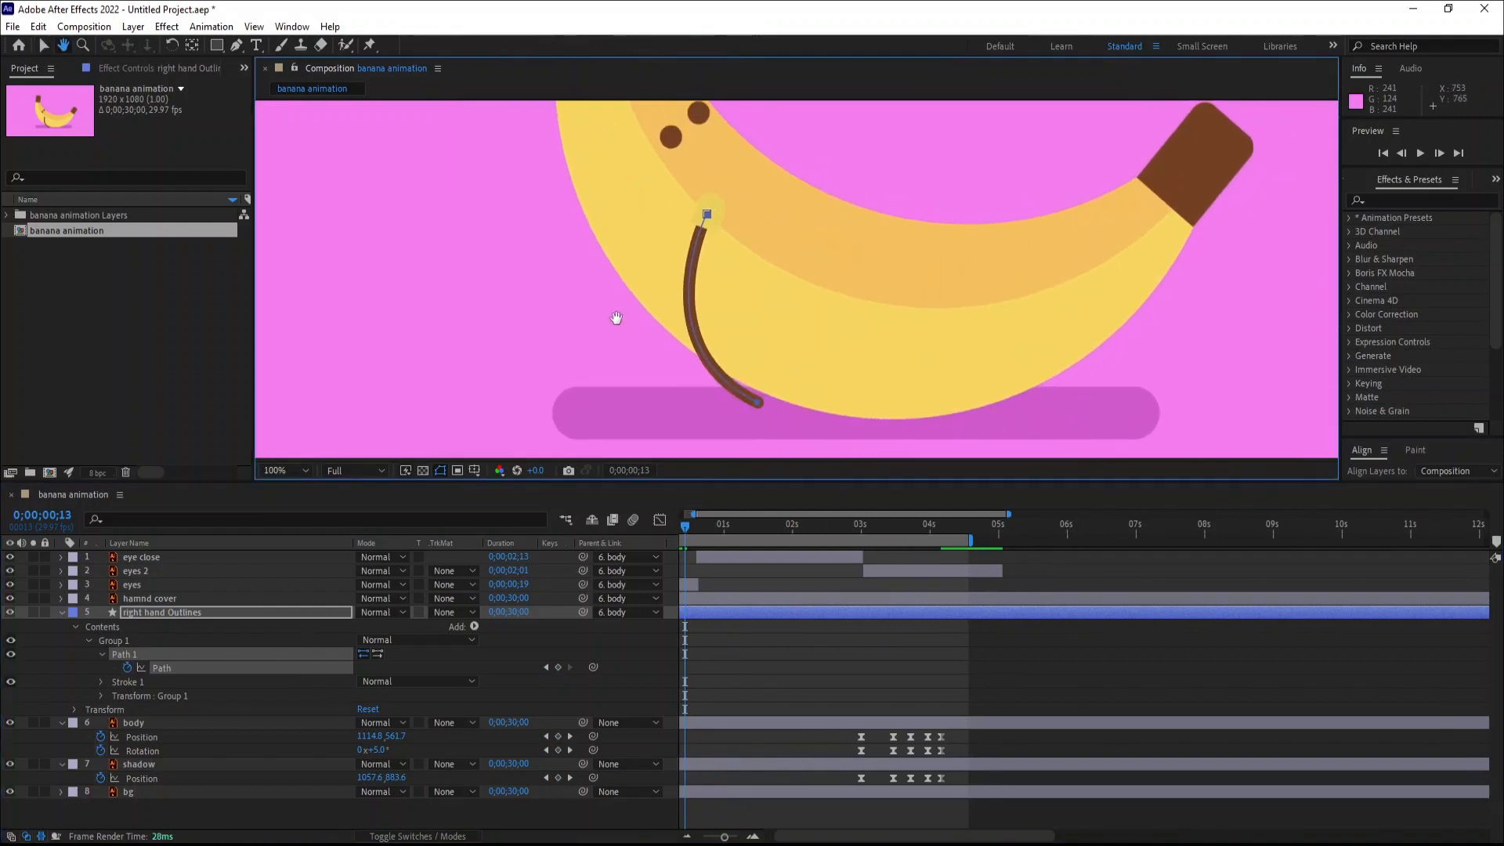
{"action": "left_click_drag", "start_coordinate": [739, 513], "coordinate": [709, 513]}
{"action": "left_click", "coordinate": [262, 694]}
{"action": "left_click", "coordinate": [262, 654]}
{"action": "left_click_drag", "start_coordinate": [753, 410], "coordinate": [876, 194]}
{"action": "left_click_drag", "start_coordinate": [758, 140], "coordinate": [718, 352]}
At 0;00;00;25, move the hand's free end up and adjust its curve handle so the arm reaches out nearly straight.
{"action": "left_click", "coordinate": [719, 526]}
{"action": "left_click_drag", "start_coordinate": [736, 537], "coordinate": [741, 536]}
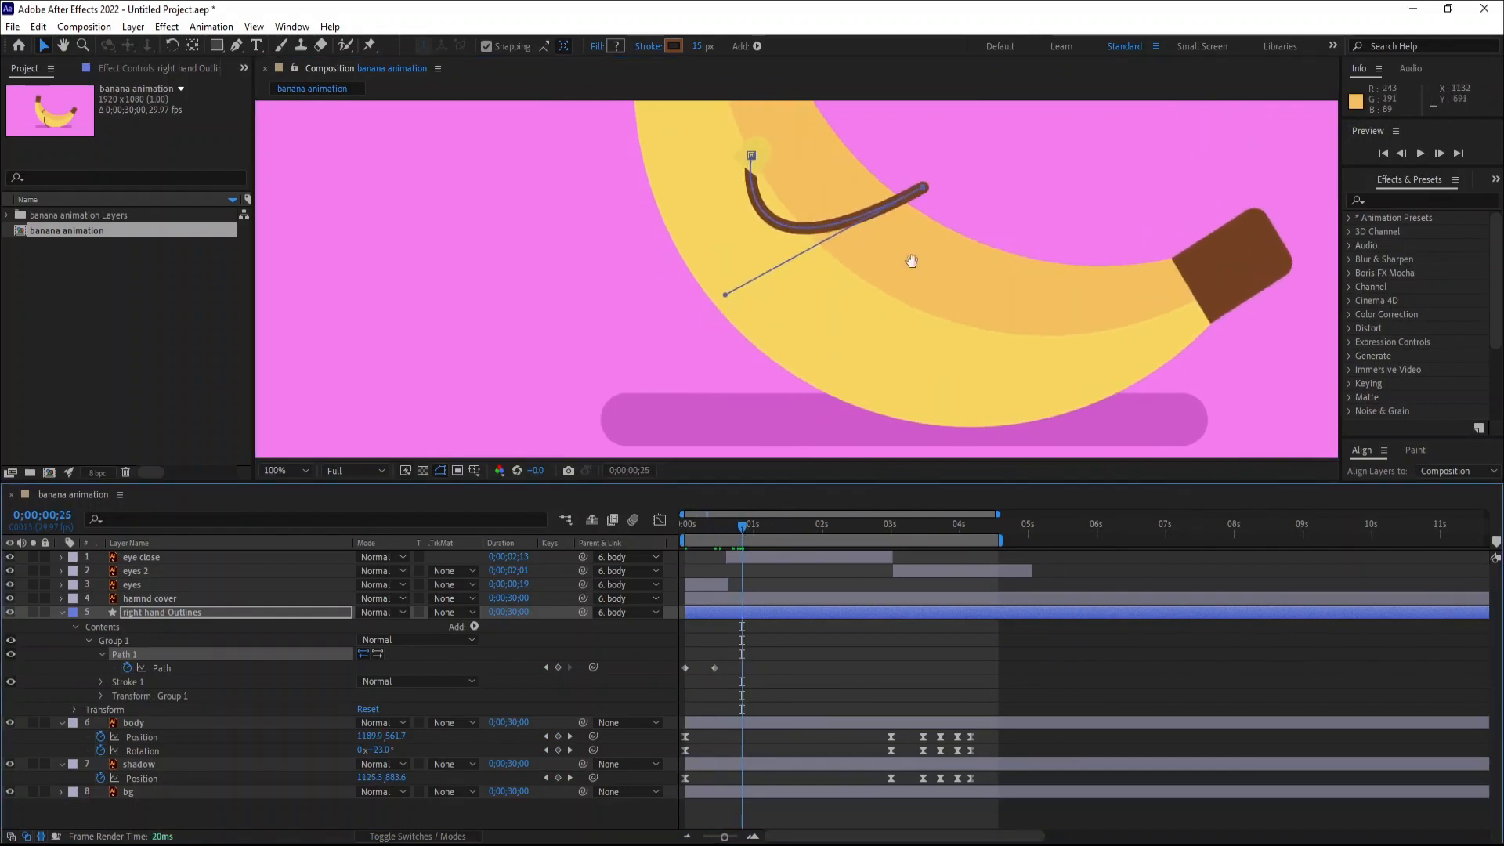
{"action": "left_click_drag", "start_coordinate": [860, 287], "coordinate": [902, 229]}
{"action": "left_click_drag", "start_coordinate": [702, 338], "coordinate": [730, 255]}
Add a Path keyframe at 0;00;01;25 to hold the hand's outstretched pose.
{"action": "left_click_drag", "start_coordinate": [725, 515], "coordinate": [801, 561]}
{"action": "key", "text": "Page_Down"}
{"action": "key", "text": "Page_Down"}
{"action": "key", "text": "Page_Down"}
{"action": "left_click", "coordinate": [558, 667]}
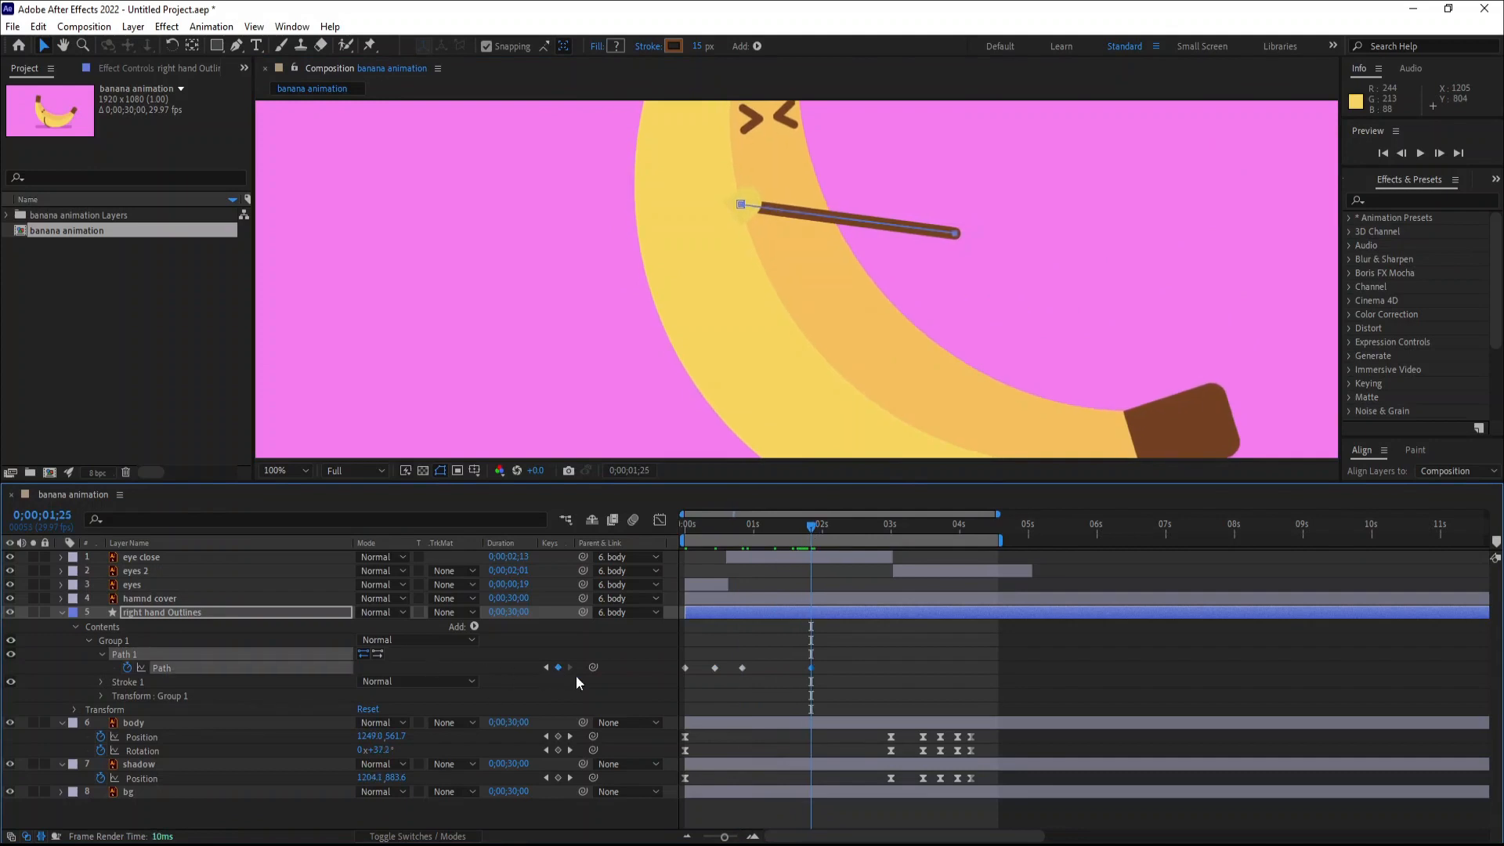
At 0;00;02;02, raise the free end of the hand's path and realign its handle to keep the arm straight.
{"action": "left_click_drag", "start_coordinate": [813, 536], "coordinate": [829, 539]}
{"action": "left_click_drag", "start_coordinate": [960, 234], "coordinate": [960, 153]}
{"action": "key", "text": "ctrl+z"}
{"action": "left_click", "coordinate": [294, 679]}
{"action": "left_click", "coordinate": [307, 654]}
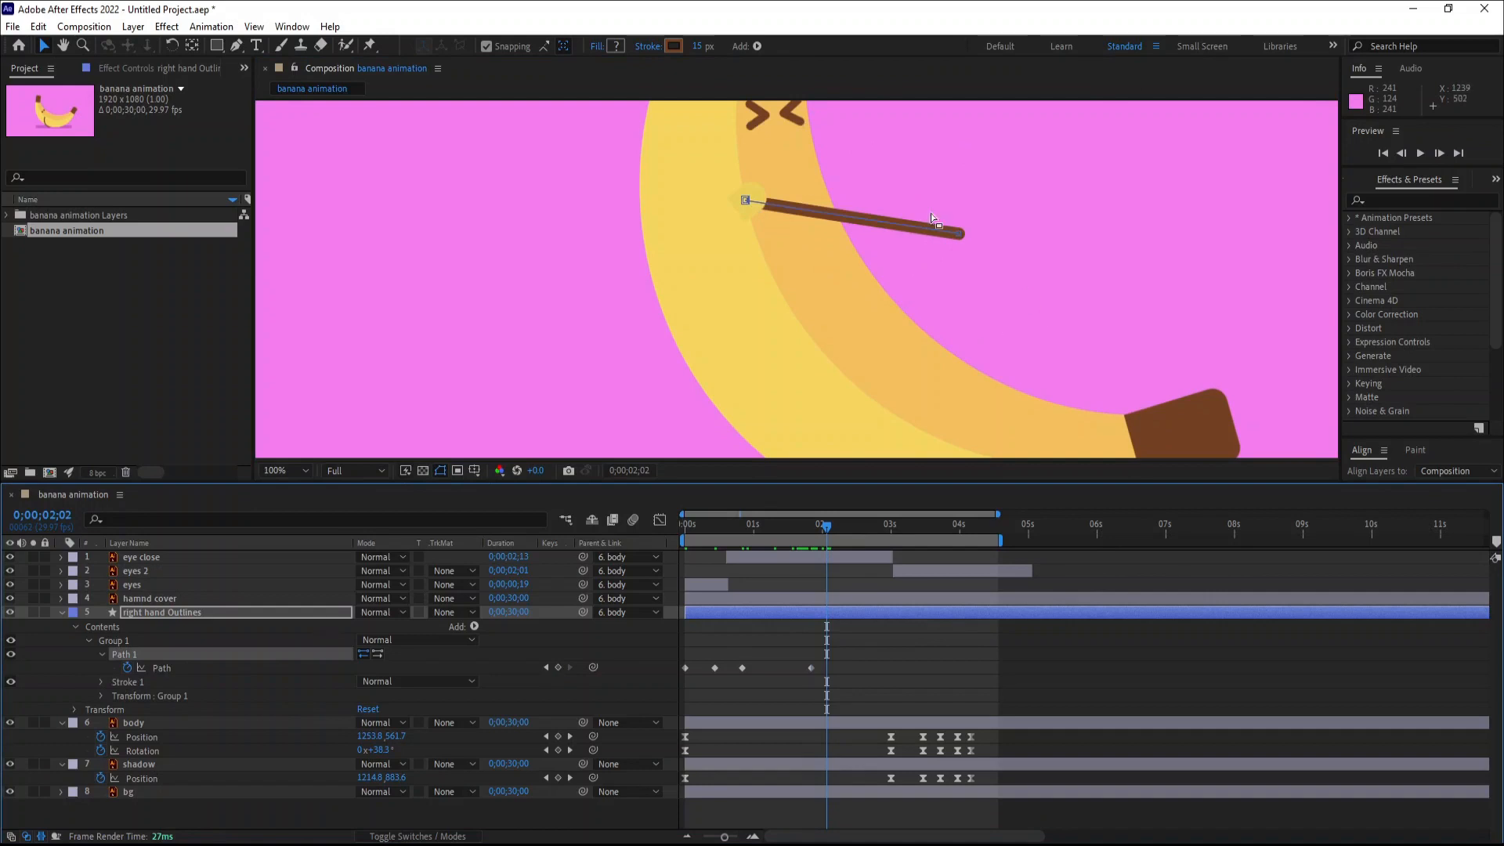
{"action": "left_click_drag", "start_coordinate": [961, 232], "coordinate": [964, 156]}
{"action": "left_click_drag", "start_coordinate": [793, 134], "coordinate": [800, 193]}
At 0;00;02;09, lower the free end of the hand's path and straighten the arm with its handle.
{"action": "mouse_move", "coordinate": [827, 527]}
{"action": "left_mouse_down"}
{"action": "mouse_move", "coordinate": [809, 533]}
{"action": "mouse_move", "coordinate": [846, 544]}
{"action": "left_mouse_up"}
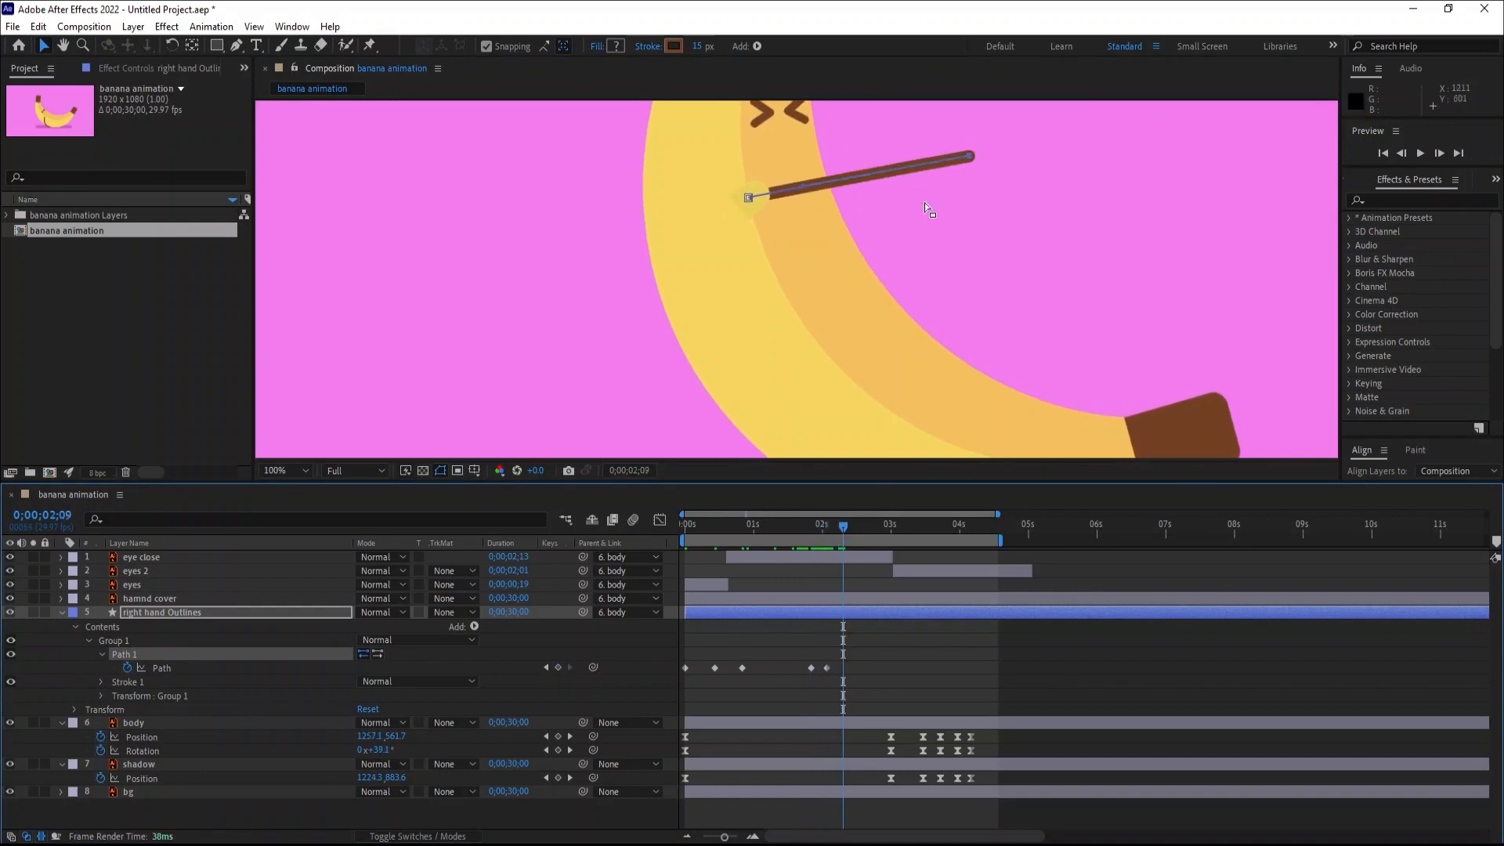
{"action": "left_click_drag", "start_coordinate": [968, 156], "coordinate": [962, 223]}
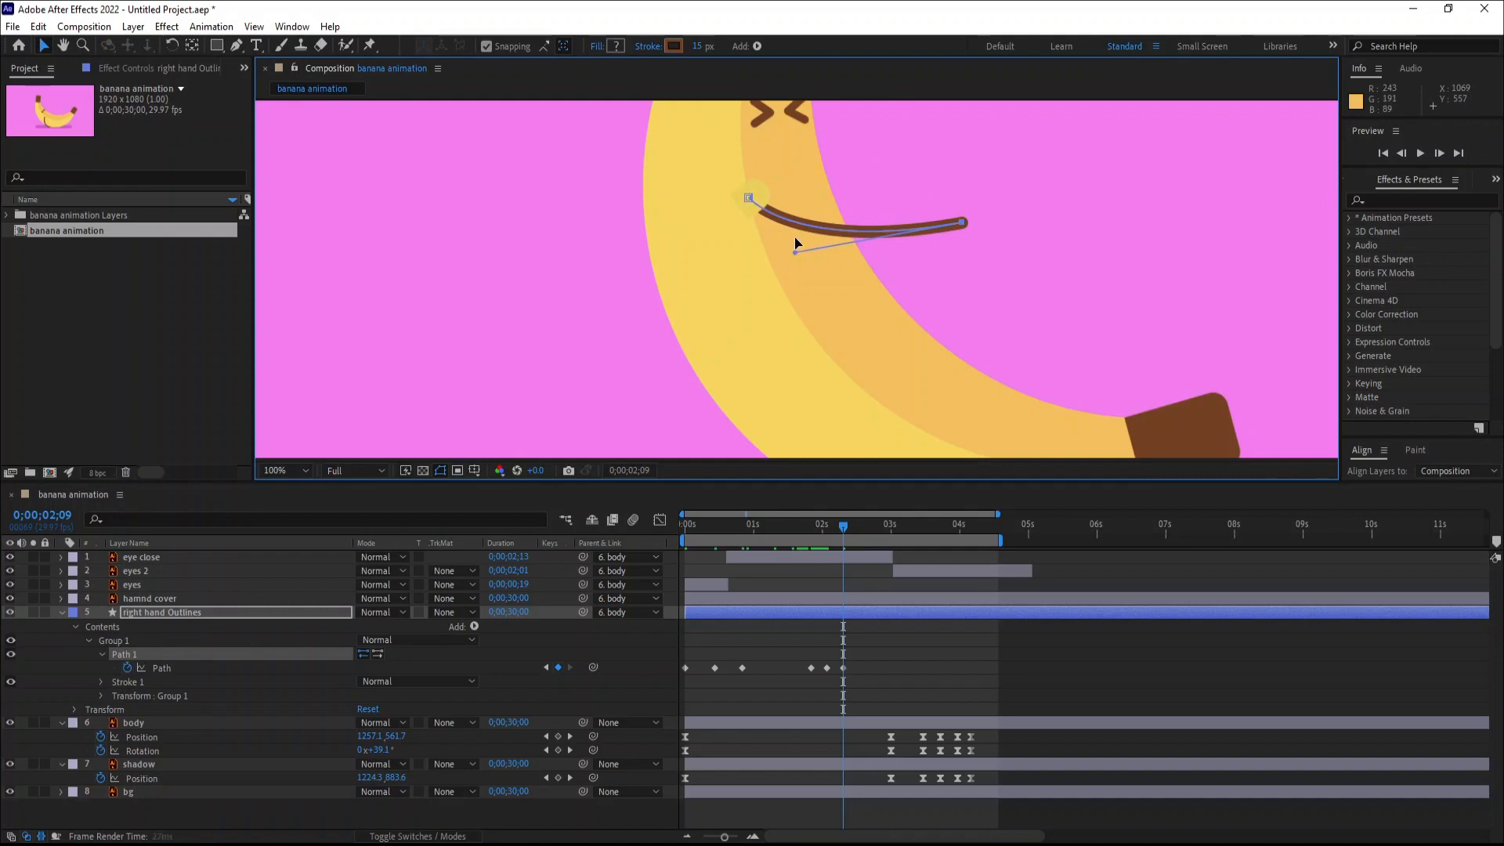
{"action": "left_click_drag", "start_coordinate": [796, 251], "coordinate": [800, 205]}
Continue the hand's wave by pasting a copy of the 0;00;01;25 Path keyframe and shaping a raised, straight pose at 0;00;02;16.
{"action": "left_click", "coordinate": [860, 547]}
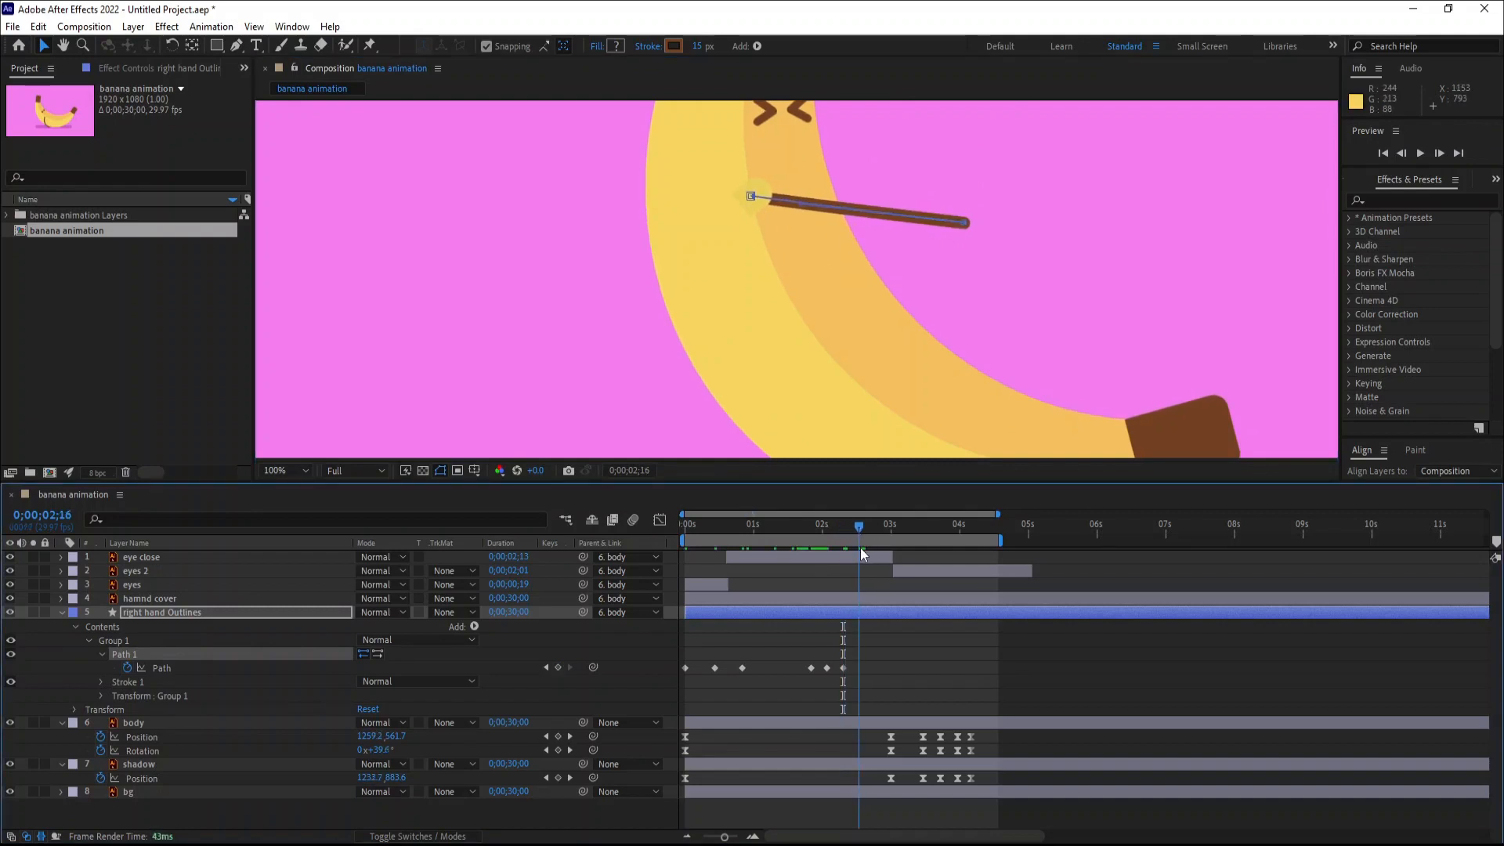
{"action": "left_click_drag", "start_coordinate": [813, 528], "coordinate": [857, 561]}
{"action": "left_click", "coordinate": [811, 668]}
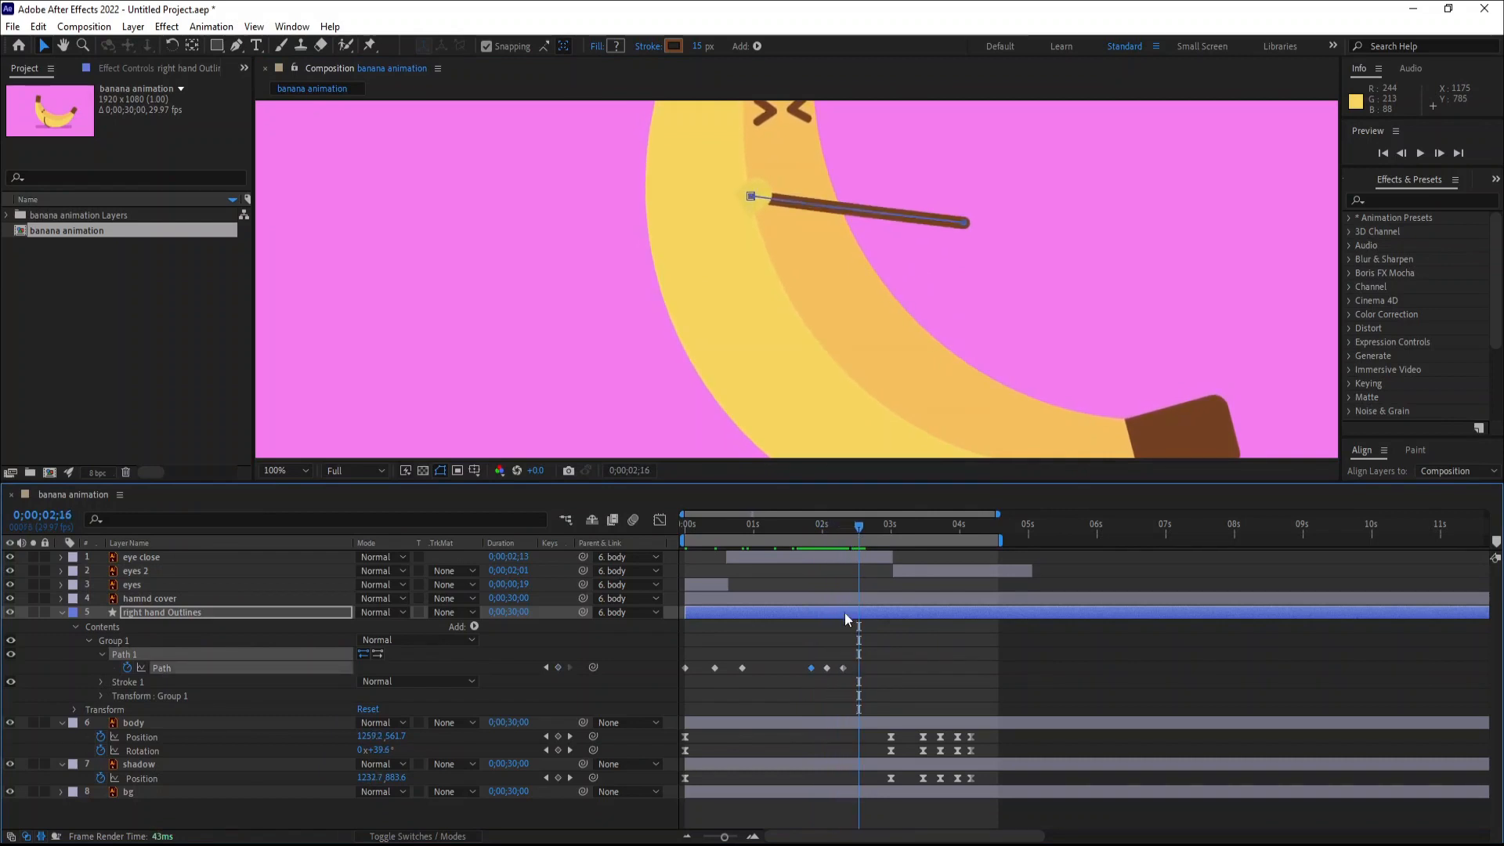
{"action": "key", "text": "ctrl+c"}
{"action": "key", "text": "ctrl+v"}
{"action": "left_click_drag", "start_coordinate": [854, 529], "coordinate": [855, 571]}
{"action": "left_click_drag", "start_coordinate": [859, 667], "coordinate": [885, 650]}
{"action": "left_click_drag", "start_coordinate": [964, 229], "coordinate": [961, 184]}
{"action": "left_click_drag", "start_coordinate": [794, 161], "coordinate": [797, 198]}
Paste a copy of the third Path keyframe at 0;00;03;00 and of the opening hanging pose at 0;00;03;14.
{"action": "left_click_drag", "start_coordinate": [872, 536], "coordinate": [890, 600]}
{"action": "left_click", "coordinate": [743, 667]}
{"action": "key", "text": "ctrl+c"}
{"action": "key", "text": "ctrl+v"}
{"action": "left_click_drag", "start_coordinate": [894, 526], "coordinate": [739, 581]}
{"action": "key", "text": "ctrl+c"}
{"action": "key", "text": "ctrl+v"}
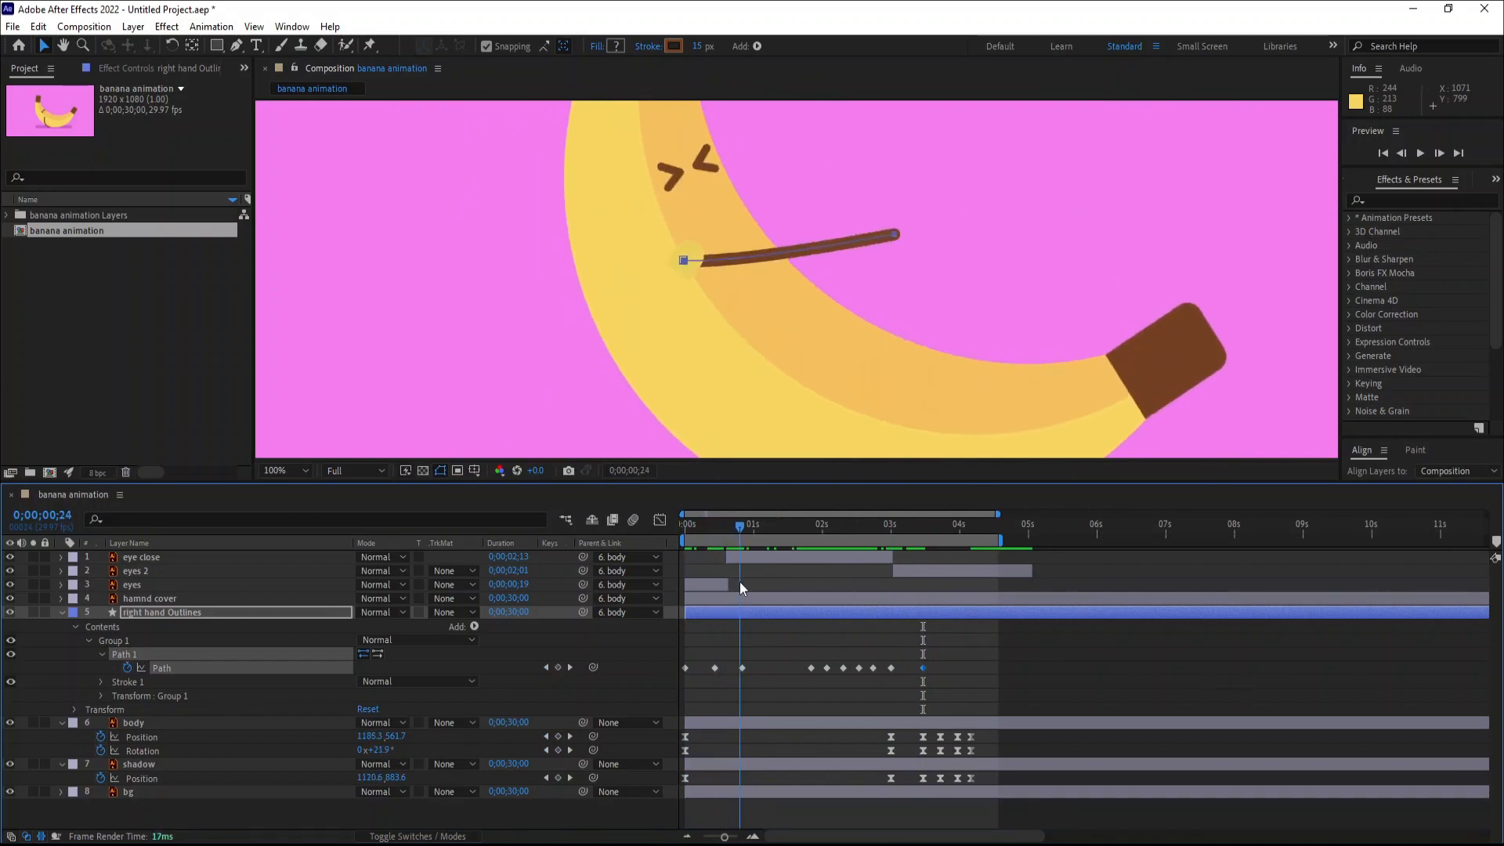
Shift the second and third Path keyframes earlier to about 0;00;00;10 and 0;00;00;20, and paste a copy of the second at 0;00;03;07.
{"action": "mouse_move", "coordinate": [752, 652]}
{"action": "left_mouse_down"}
{"action": "mouse_move", "coordinate": [706, 670]}
{"action": "mouse_move", "coordinate": [730, 670]}
{"action": "left_mouse_up"}
{"action": "left_click", "coordinate": [765, 671]}
{"action": "left_click_drag", "start_coordinate": [694, 538], "coordinate": [907, 613]}
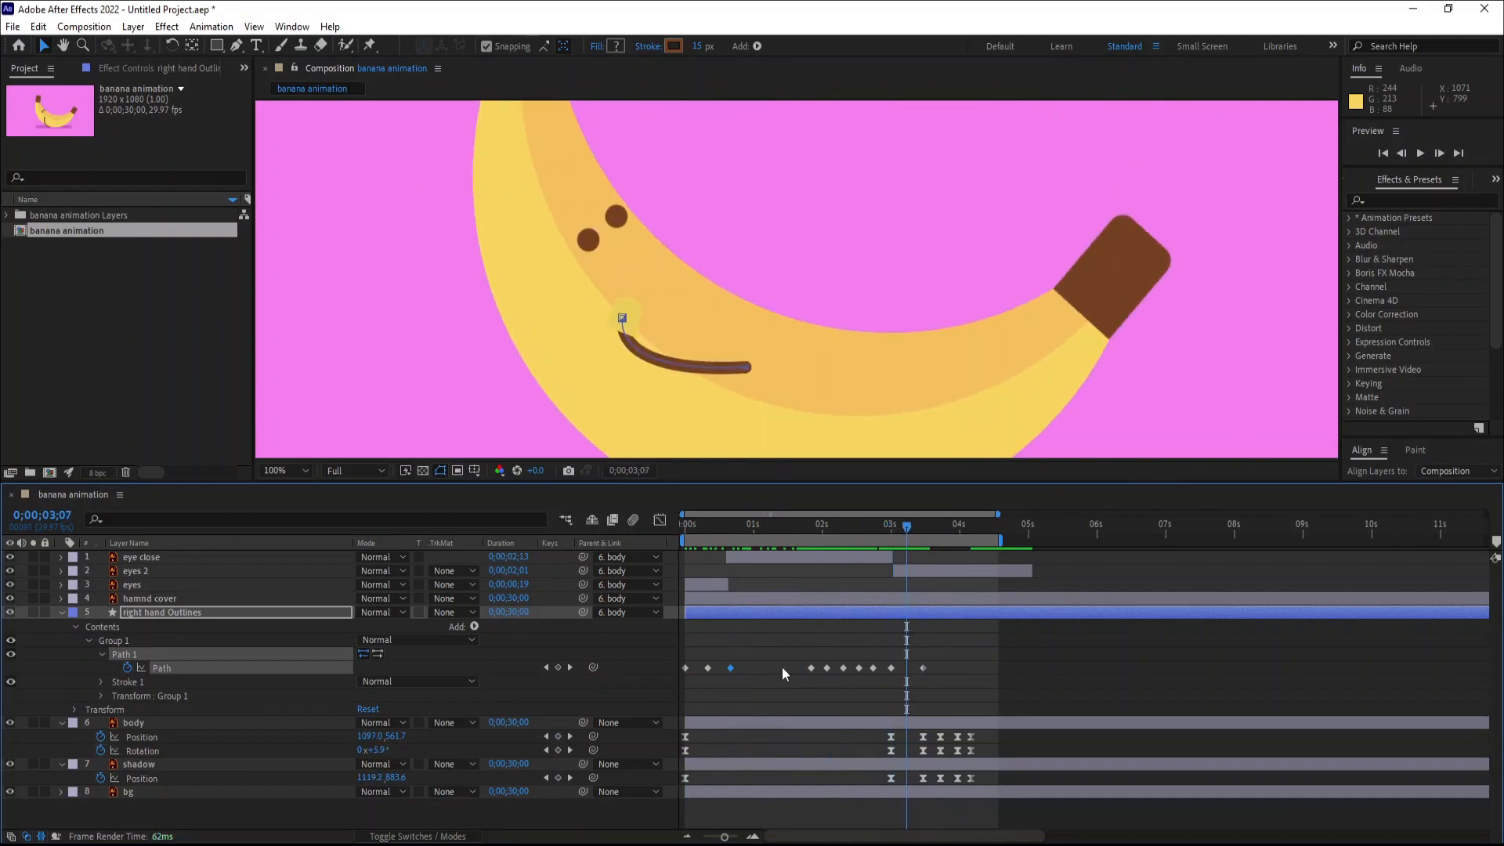
{"action": "left_click", "coordinate": [707, 666]}
{"action": "key", "text": "ctrl+c"}
{"action": "key", "text": "ctrl+v"}
{"action": "left_click_drag", "start_coordinate": [901, 529], "coordinate": [921, 562]}
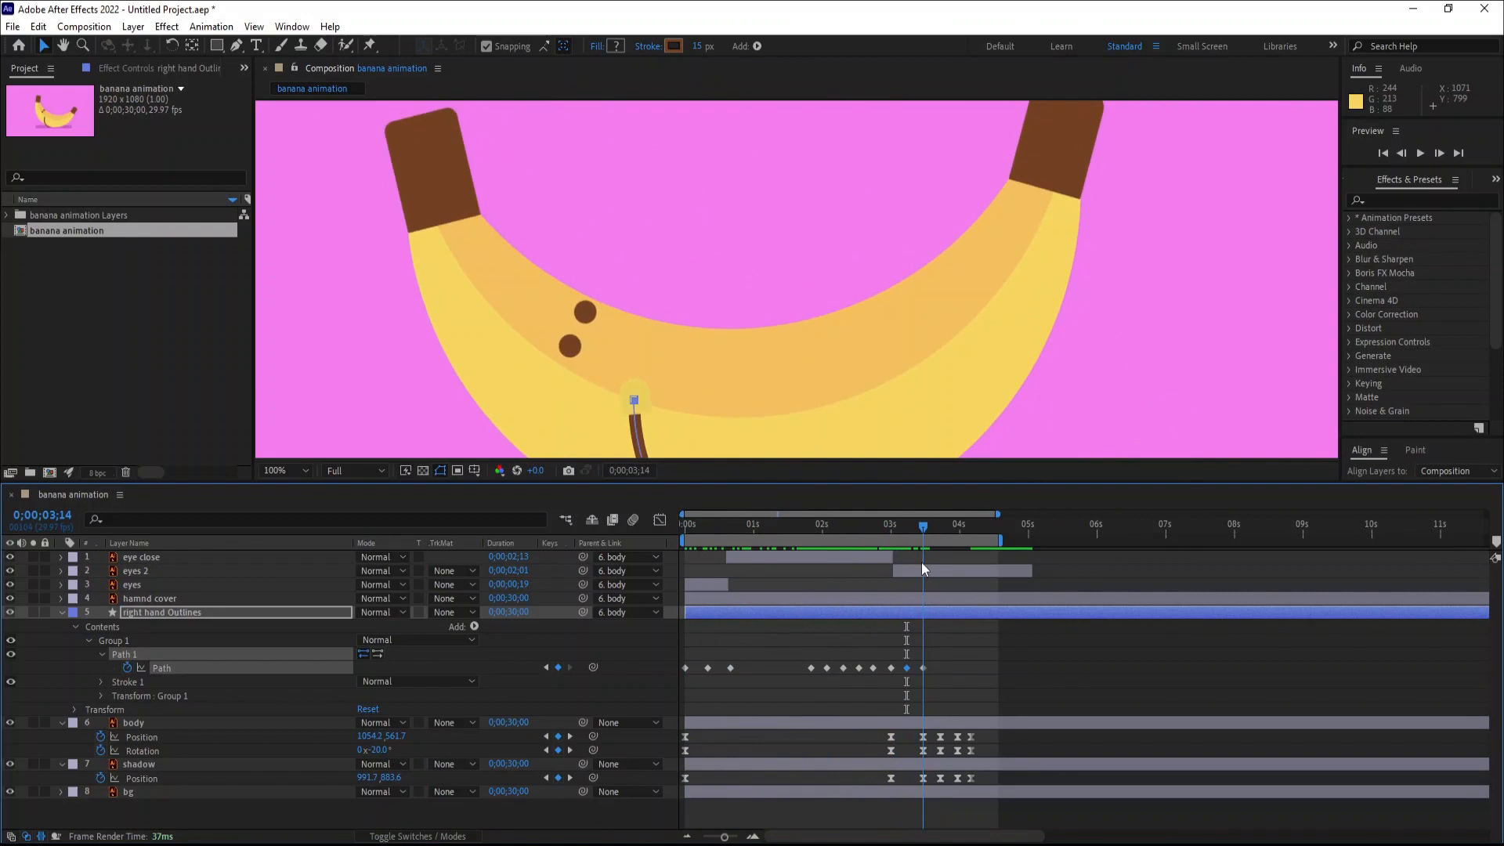
Fit the composition in the viewer and preview the hand's movement from the start.
{"action": "left_click", "coordinate": [291, 470]}
{"action": "left_click", "coordinate": [306, 504]}
{"action": "key", "text": "Home"}
{"action": "key", "text": "space"}
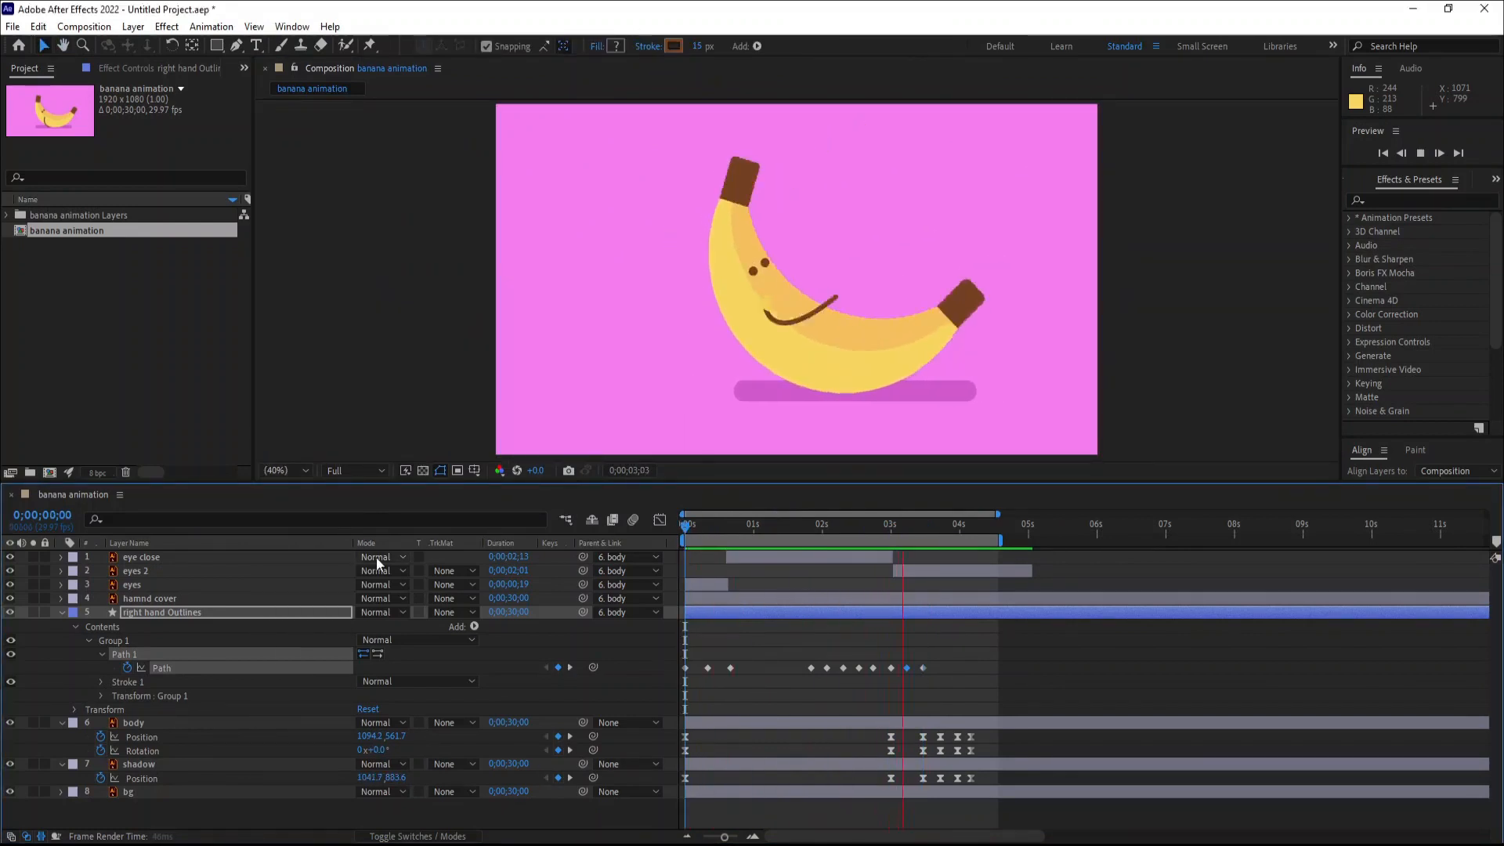
{"action": "key", "text": "space"}
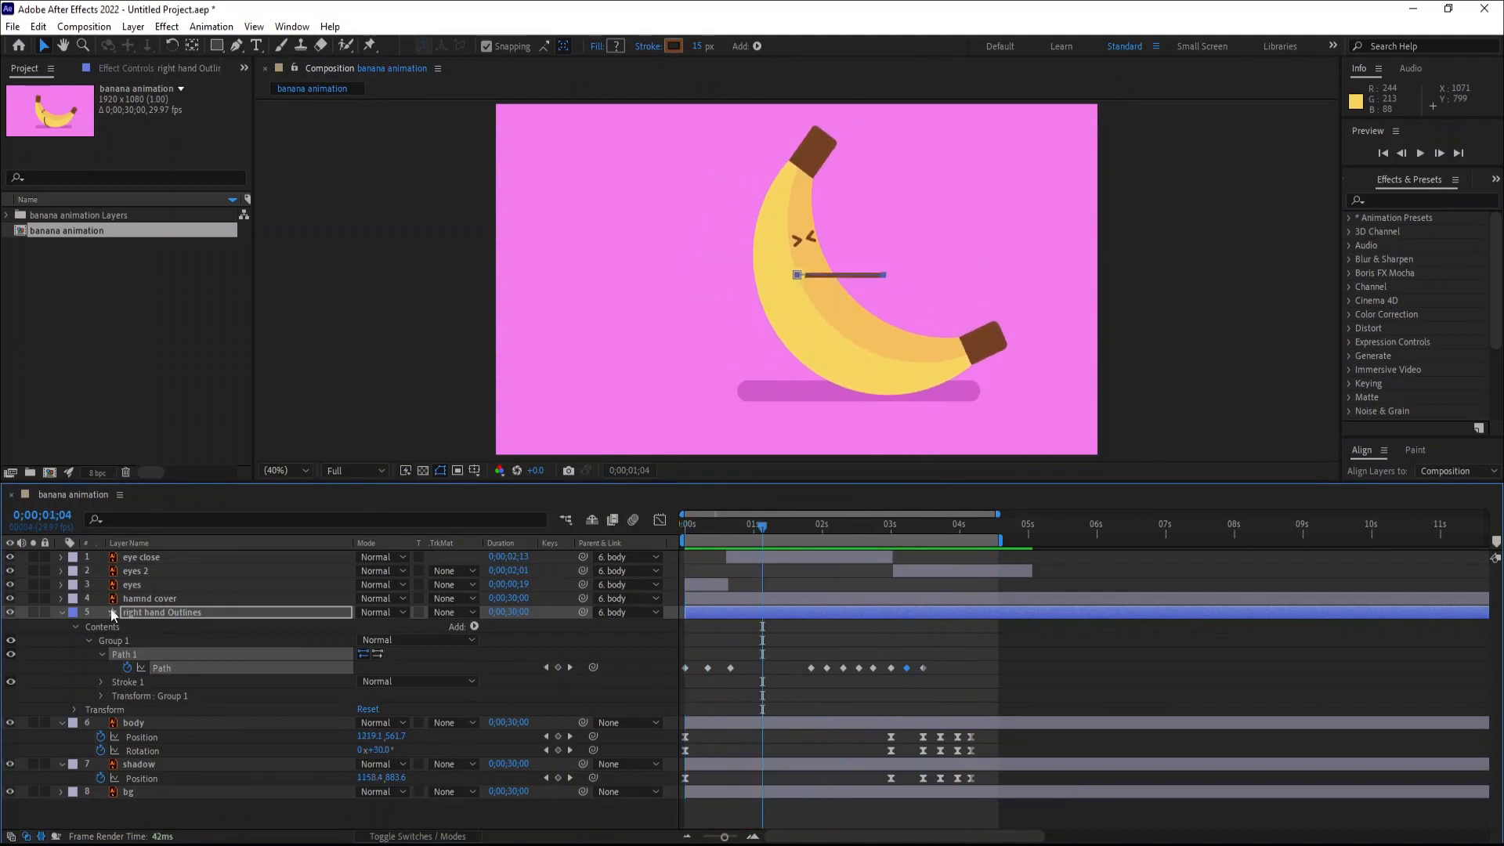
Parent the hamnd cover layer to right hand Outlines and set its first Rotation keyframe at 0;00;00;00.
{"action": "left_click", "coordinate": [337, 600]}
{"action": "left_click_drag", "start_coordinate": [583, 598], "coordinate": [180, 611]}
{"action": "key", "text": "r"}
{"action": "left_click", "coordinate": [683, 524]}
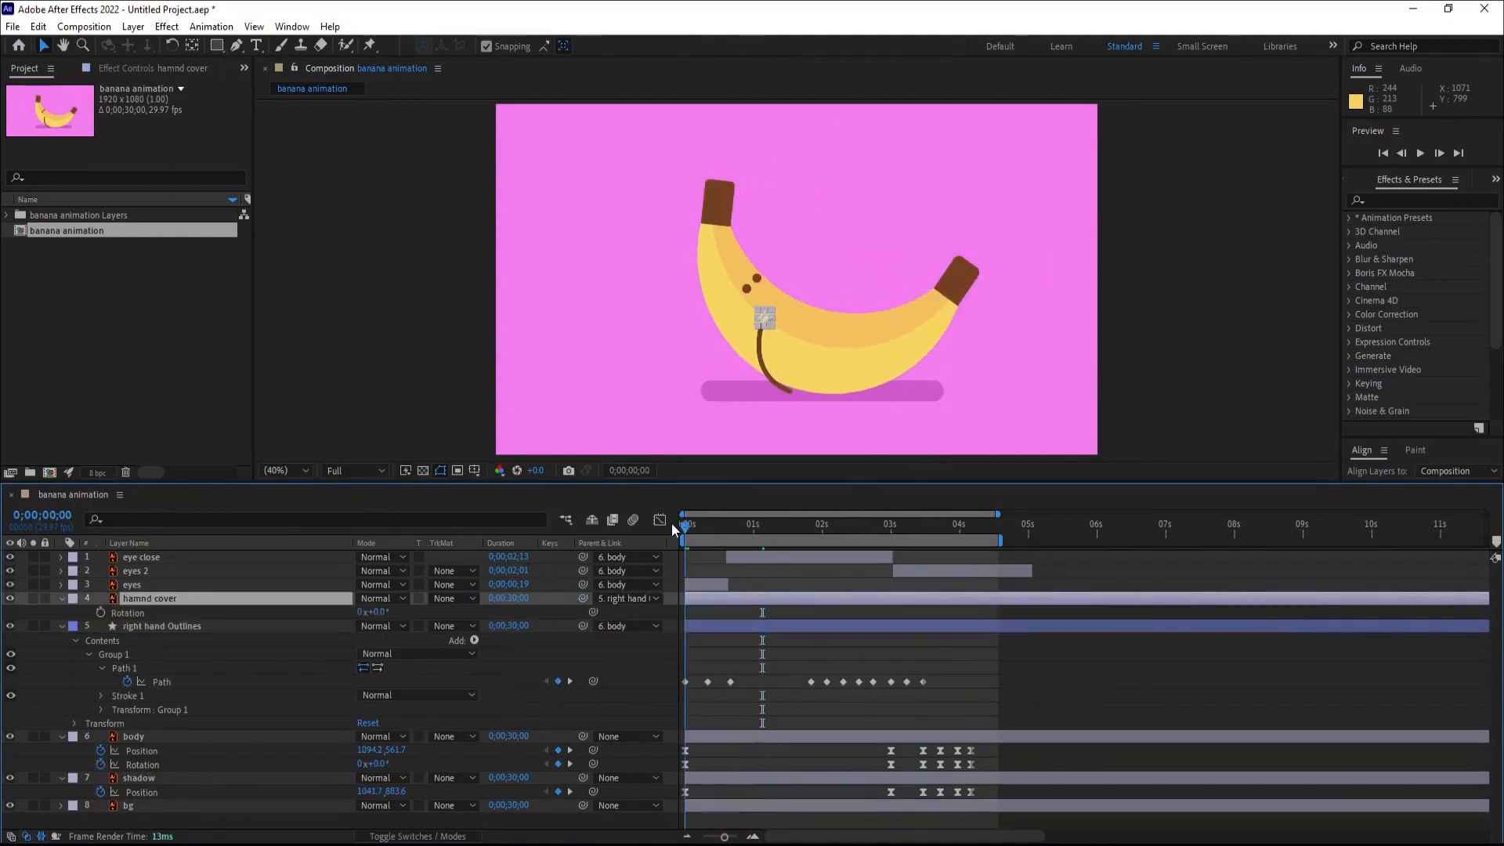
{"action": "left_click", "coordinate": [92, 614]}
{"action": "scroll", "coordinate": [763, 327], "scroll_direction": "up", "scroll_amount": 3}
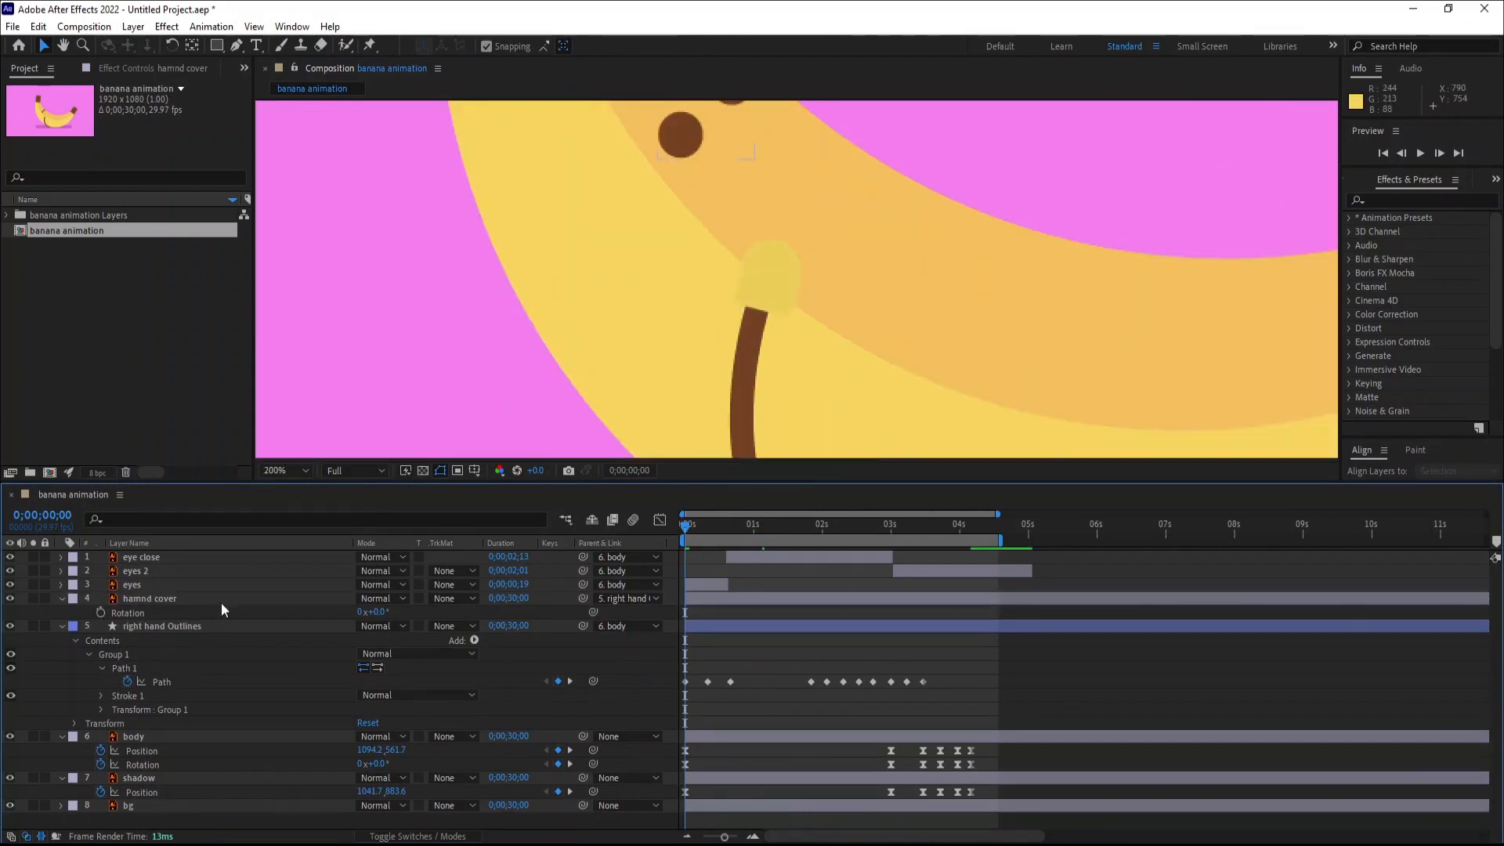
{"action": "left_click", "coordinate": [100, 612]}
Rotate the hamnd cover layer to follow the arm at 0;00;00;10 and to -120° at 0;00;00;19.
{"action": "left_click_drag", "start_coordinate": [688, 528], "coordinate": [713, 538]}
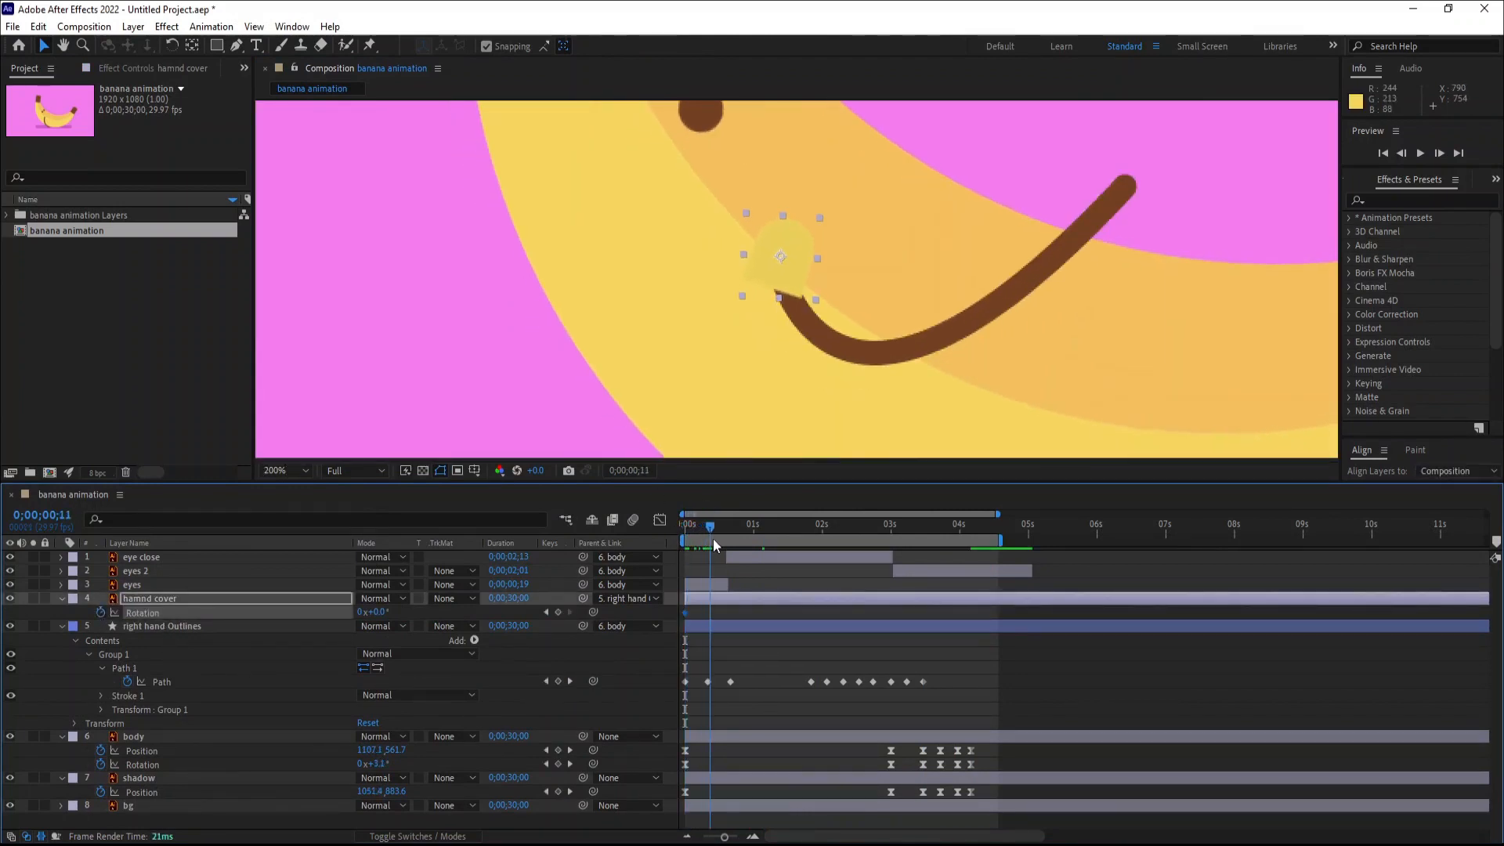
{"action": "left_click_drag", "start_coordinate": [378, 611], "coordinate": [374, 609]}
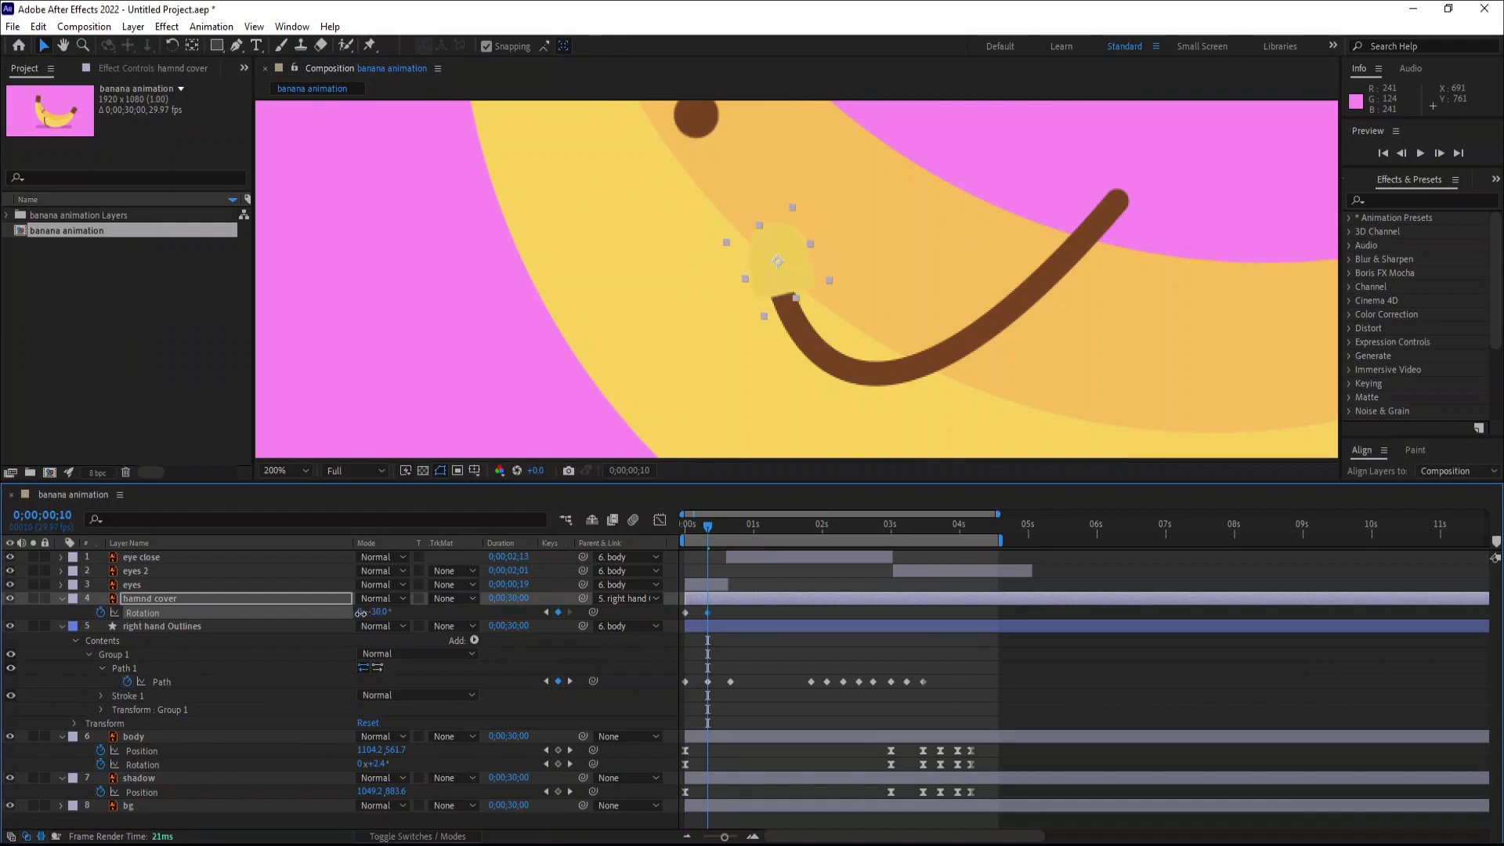
{"action": "left_click_drag", "start_coordinate": [711, 523], "coordinate": [727, 540]}
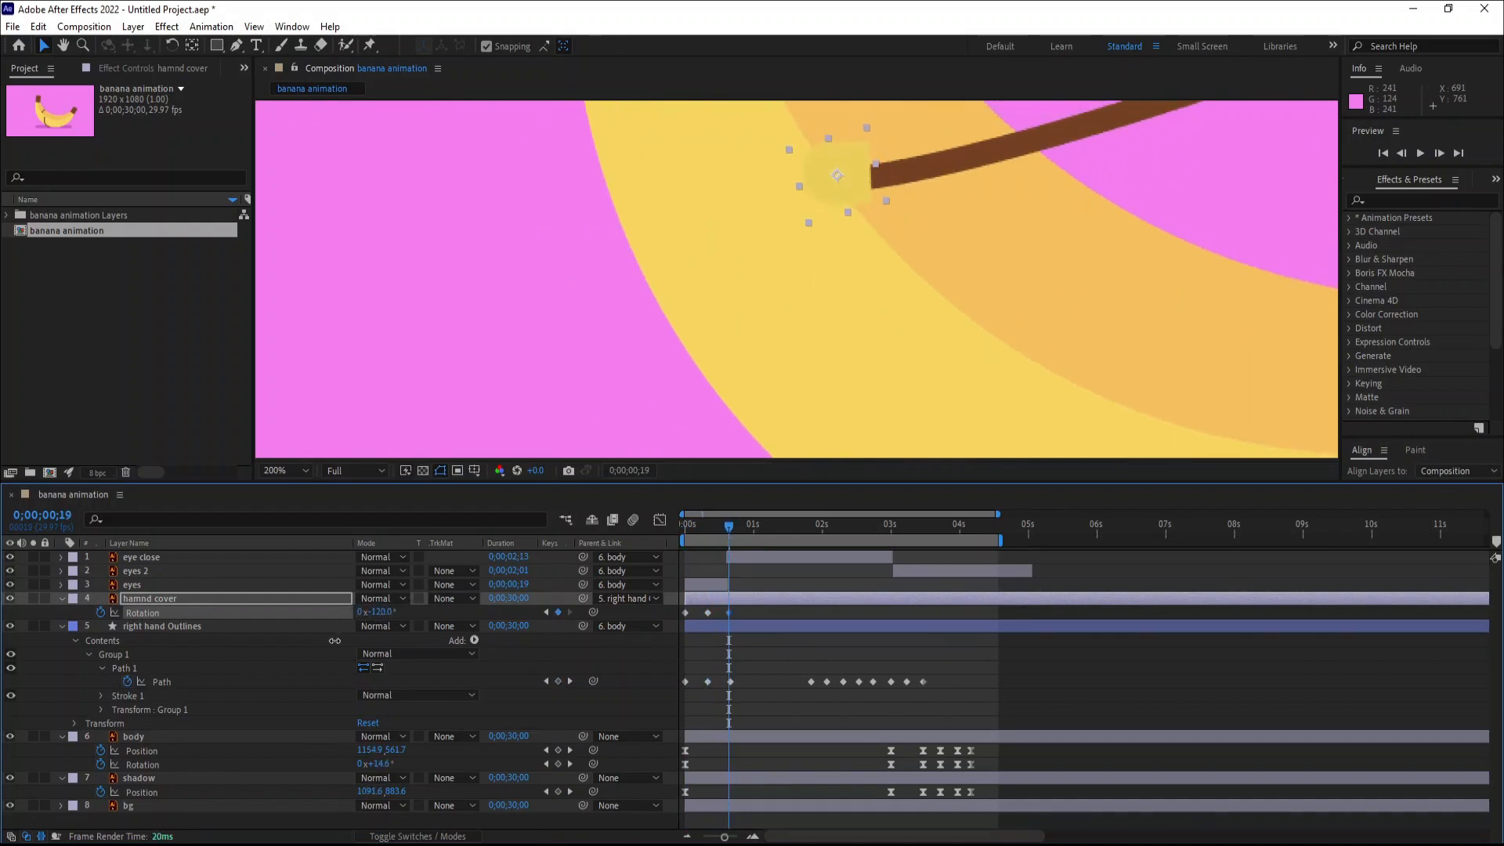
Keyframe the hand cover's Rotation to match the arm at its three poses from 0;00;01;25 to 0;00;02;09, with -134° on the last.
{"action": "left_click_drag", "start_coordinate": [729, 527], "coordinate": [812, 561]}
{"action": "left_click_drag", "start_coordinate": [731, 383], "coordinate": [523, 493]}
{"action": "left_click_drag", "start_coordinate": [385, 612], "coordinate": [371, 611]}
{"action": "left_click_drag", "start_coordinate": [802, 541], "coordinate": [843, 539]}
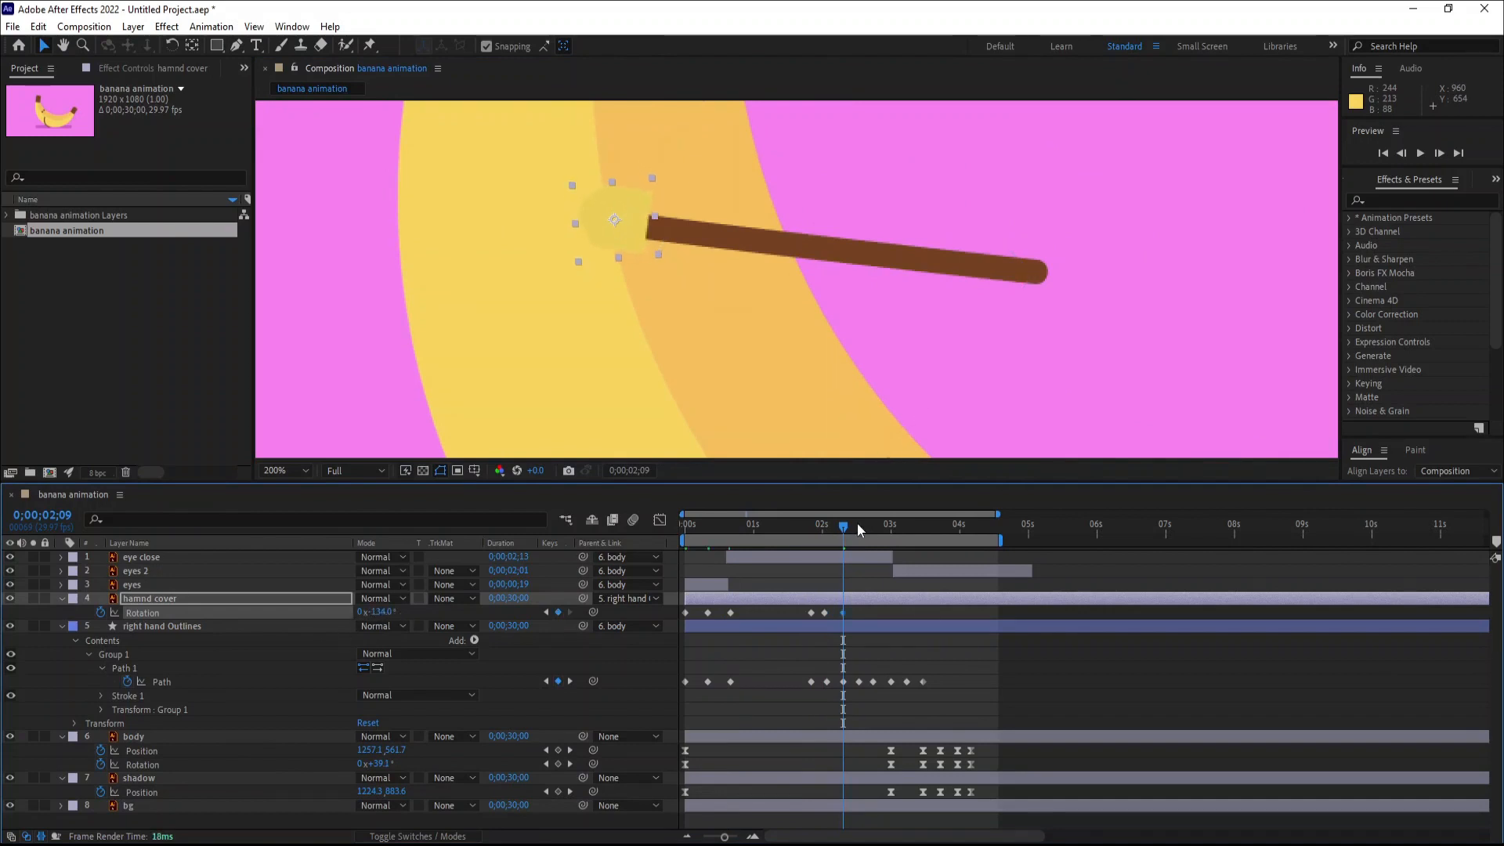
Keyframe the hand cover's Rotation to follow the arm at its poses from 0;00;02;16 to 0;00;03;00, with -131° on the last.
{"action": "left_click", "coordinate": [857, 523]}
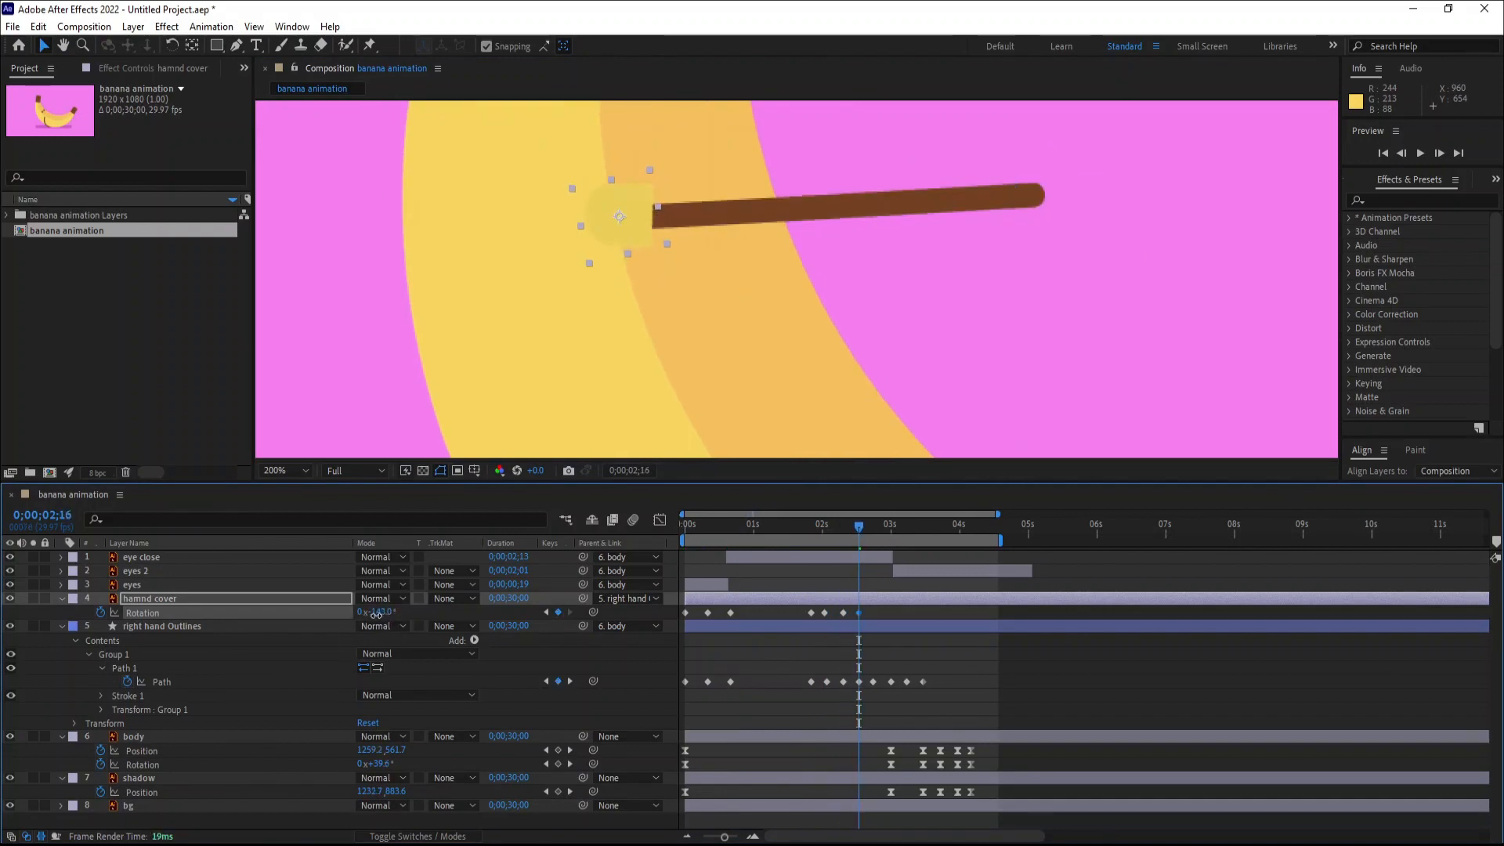
{"action": "left_click", "coordinate": [873, 537]}
{"action": "left_click_drag", "start_coordinate": [380, 612], "coordinate": [391, 619]}
{"action": "left_click_drag", "start_coordinate": [873, 526], "coordinate": [890, 525]}
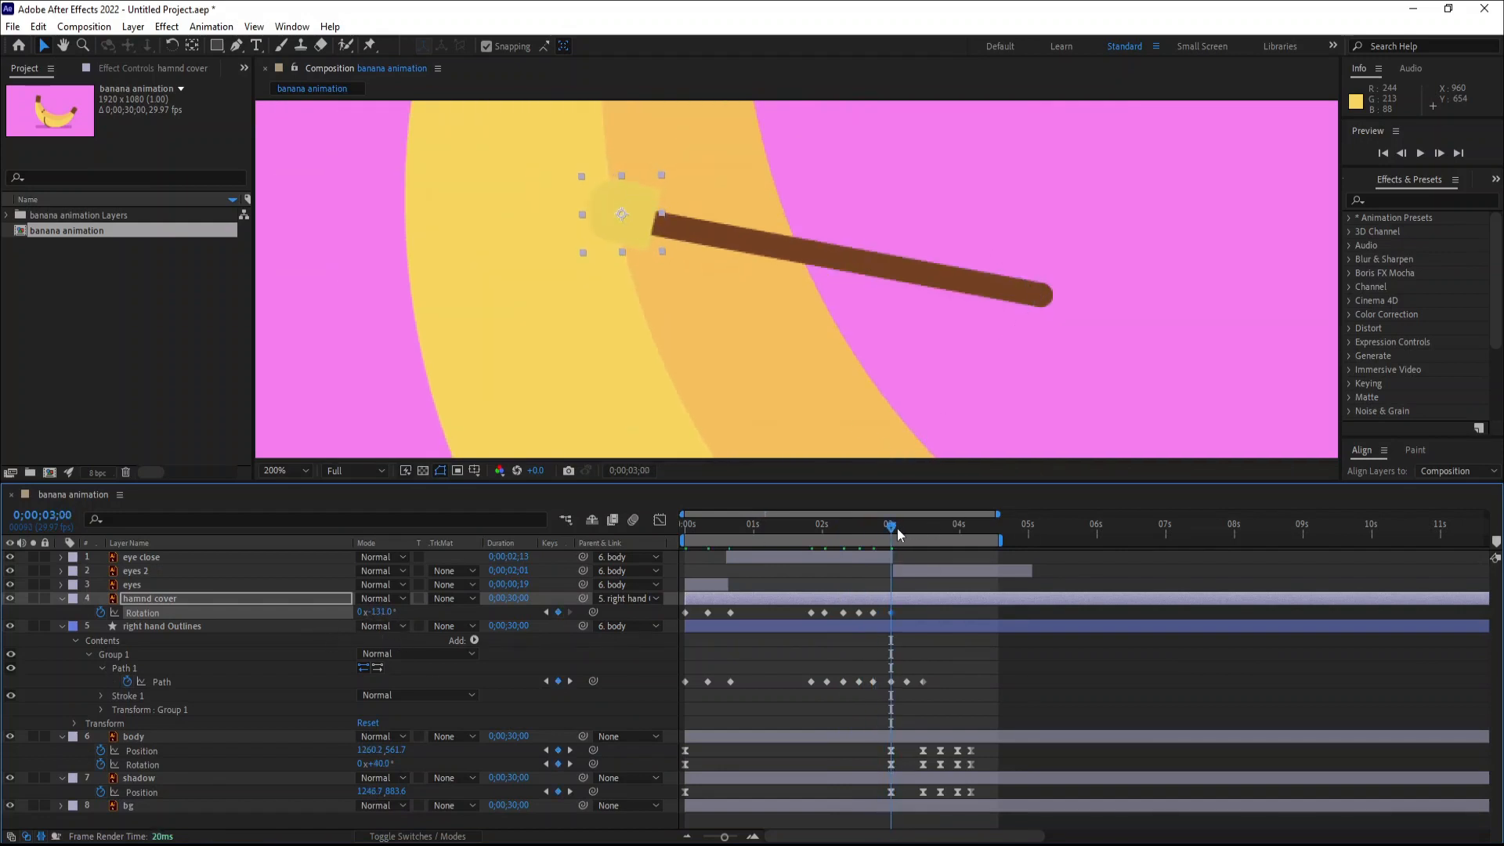
Set the hand cover's Rotation to -27° at 0;00;03;07, align it with the hanging arm at 0;00;03;14, and collapse both hand layers.
{"action": "left_click_drag", "start_coordinate": [896, 528], "coordinate": [906, 533]}
{"action": "left_click_drag", "start_coordinate": [381, 615], "coordinate": [505, 649]}
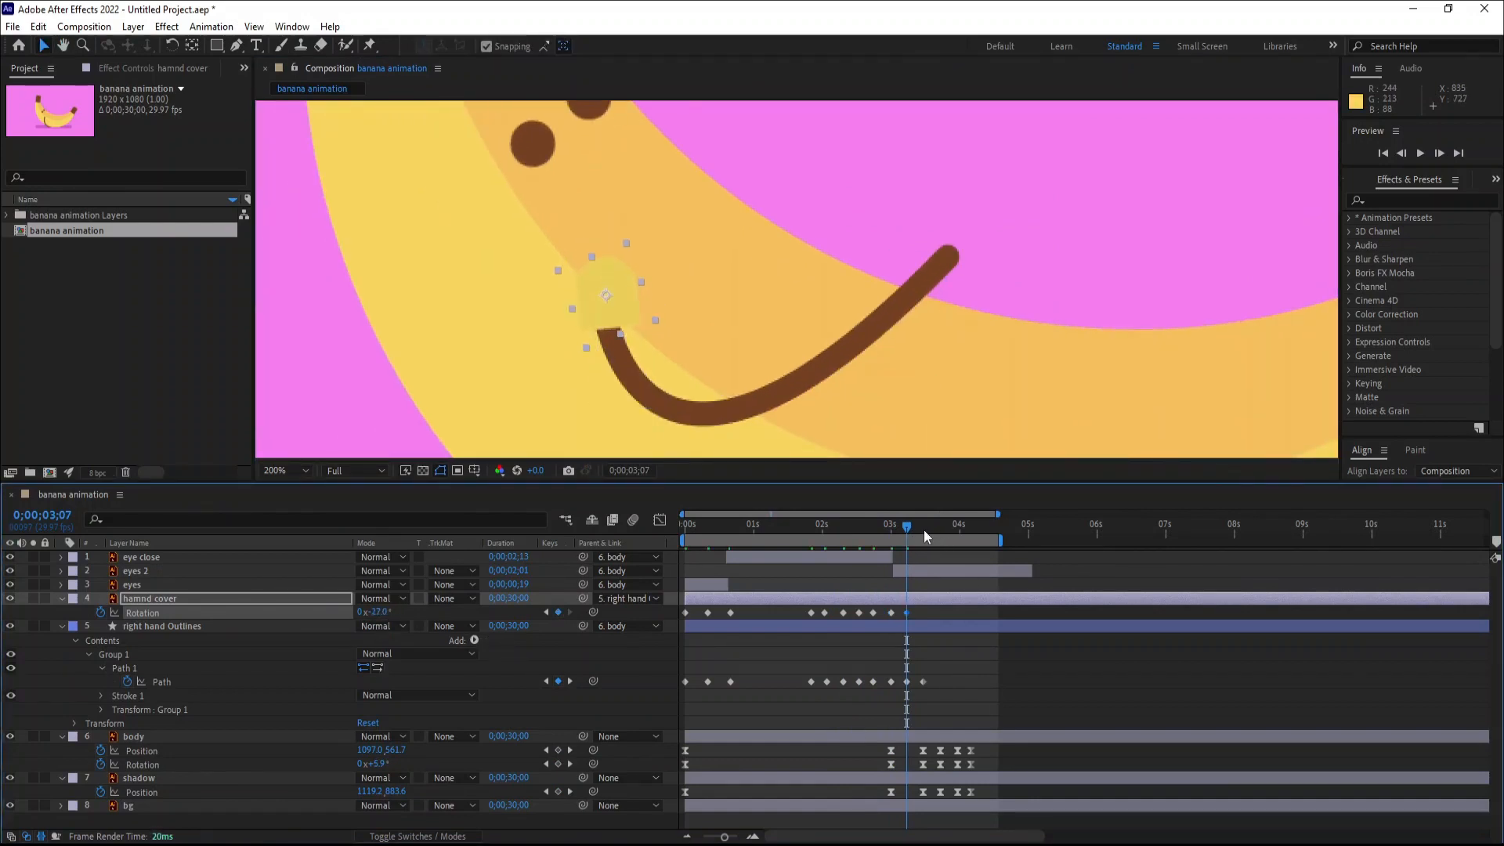
{"action": "left_click", "coordinate": [924, 530]}
{"action": "left_click_drag", "start_coordinate": [374, 614], "coordinate": [398, 615]}
{"action": "left_click", "coordinate": [60, 598]}
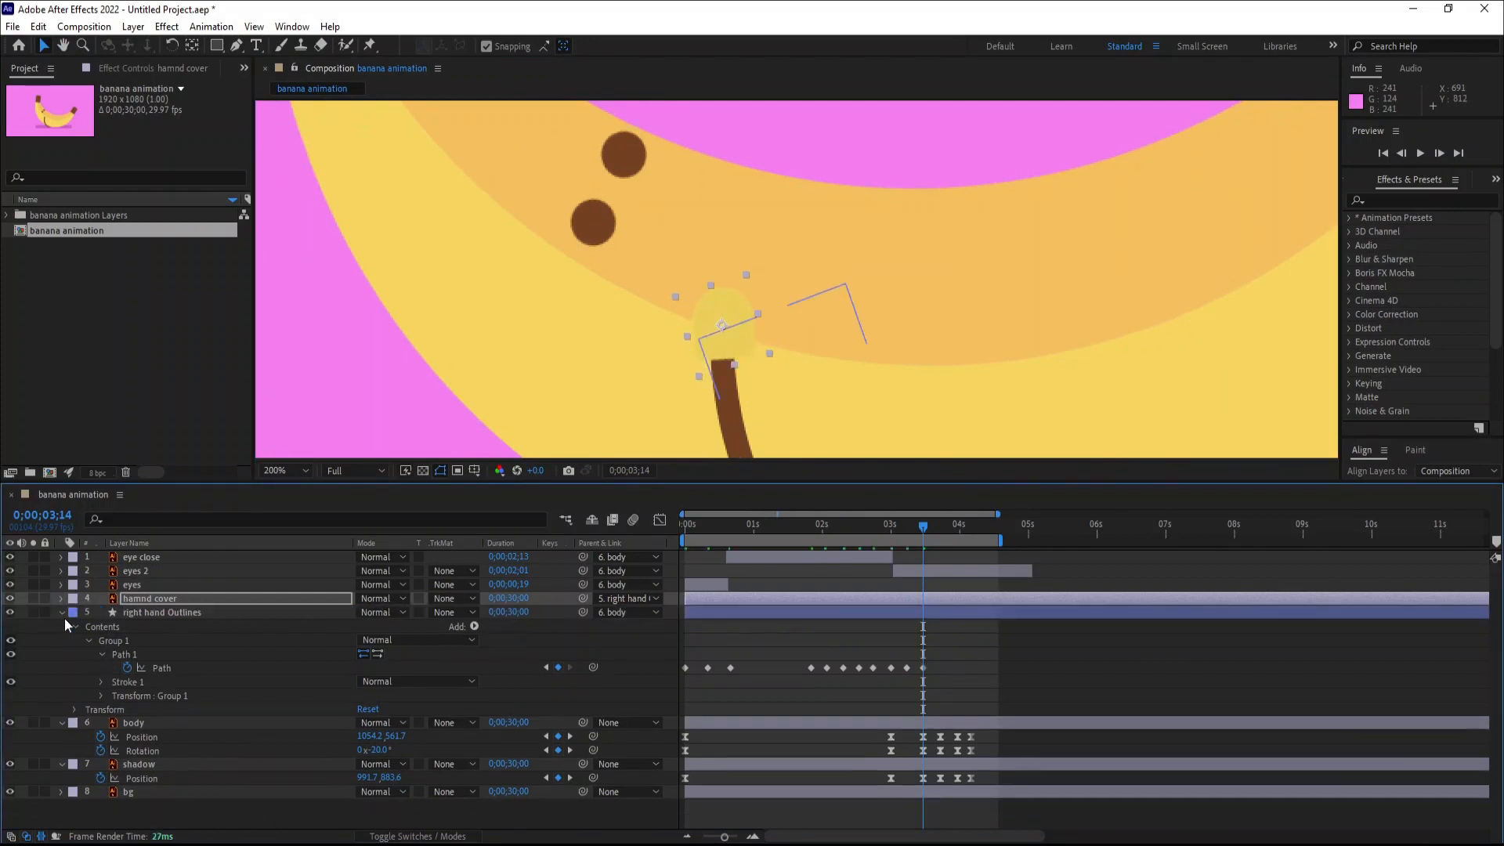
{"action": "left_click", "coordinate": [63, 613]}
Fit the composition in the viewer and preview the whole animation with the rotating hand cover.
{"action": "left_click", "coordinate": [290, 470]}
{"action": "left_click", "coordinate": [305, 513]}
{"action": "left_click_drag", "start_coordinate": [718, 523], "coordinate": [634, 536]}
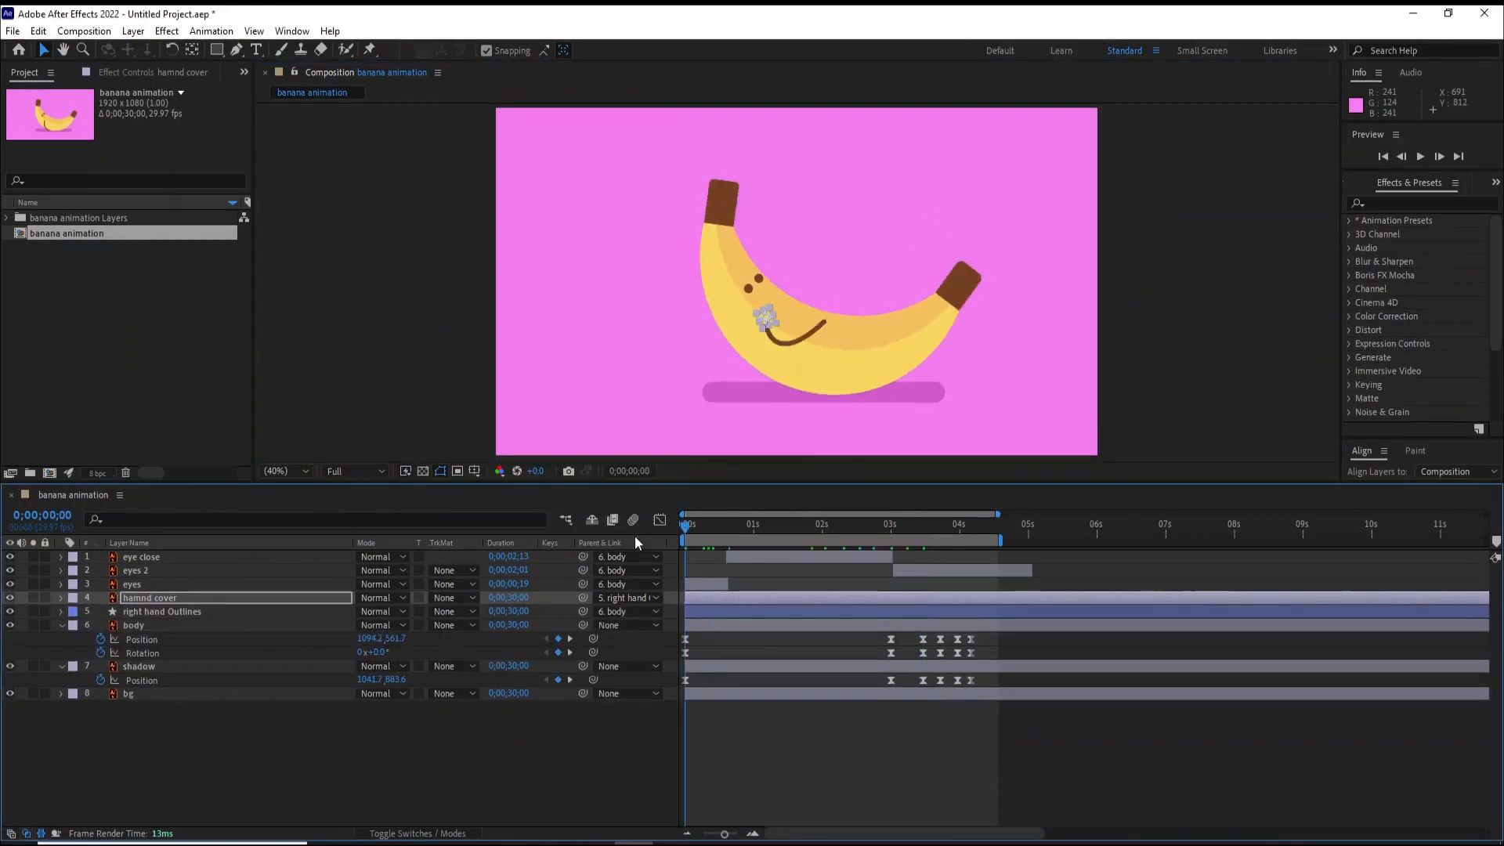
{"action": "key", "text": "space"}
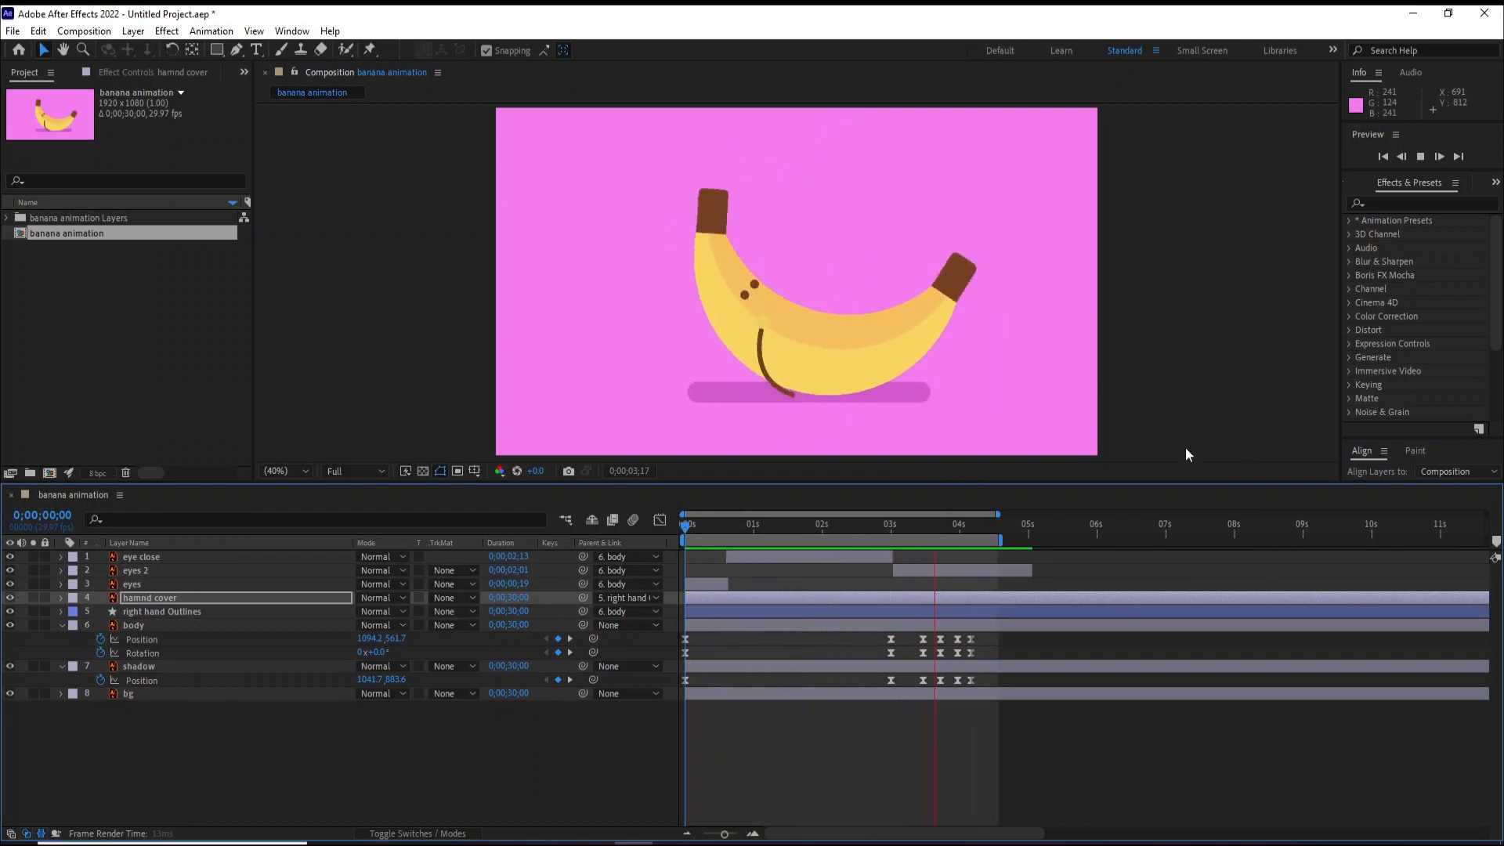
{"action": "key", "text": "space"}
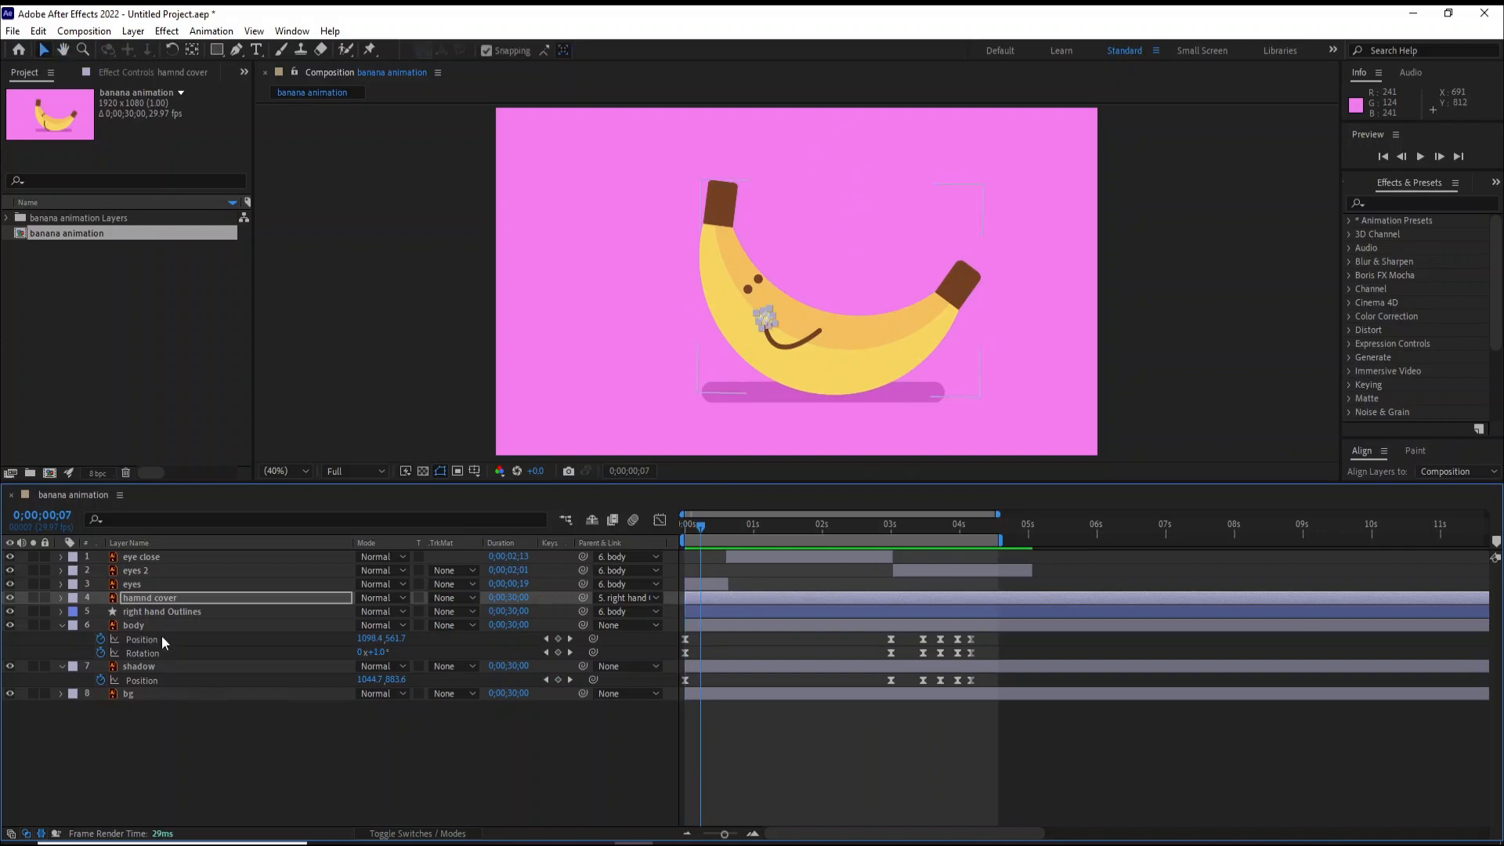
Duplicate the hamnd cover and right hand Outlines layers and place the copies directly below the body layer.
{"action": "left_click", "coordinate": [164, 612], "text": "ctrl"}
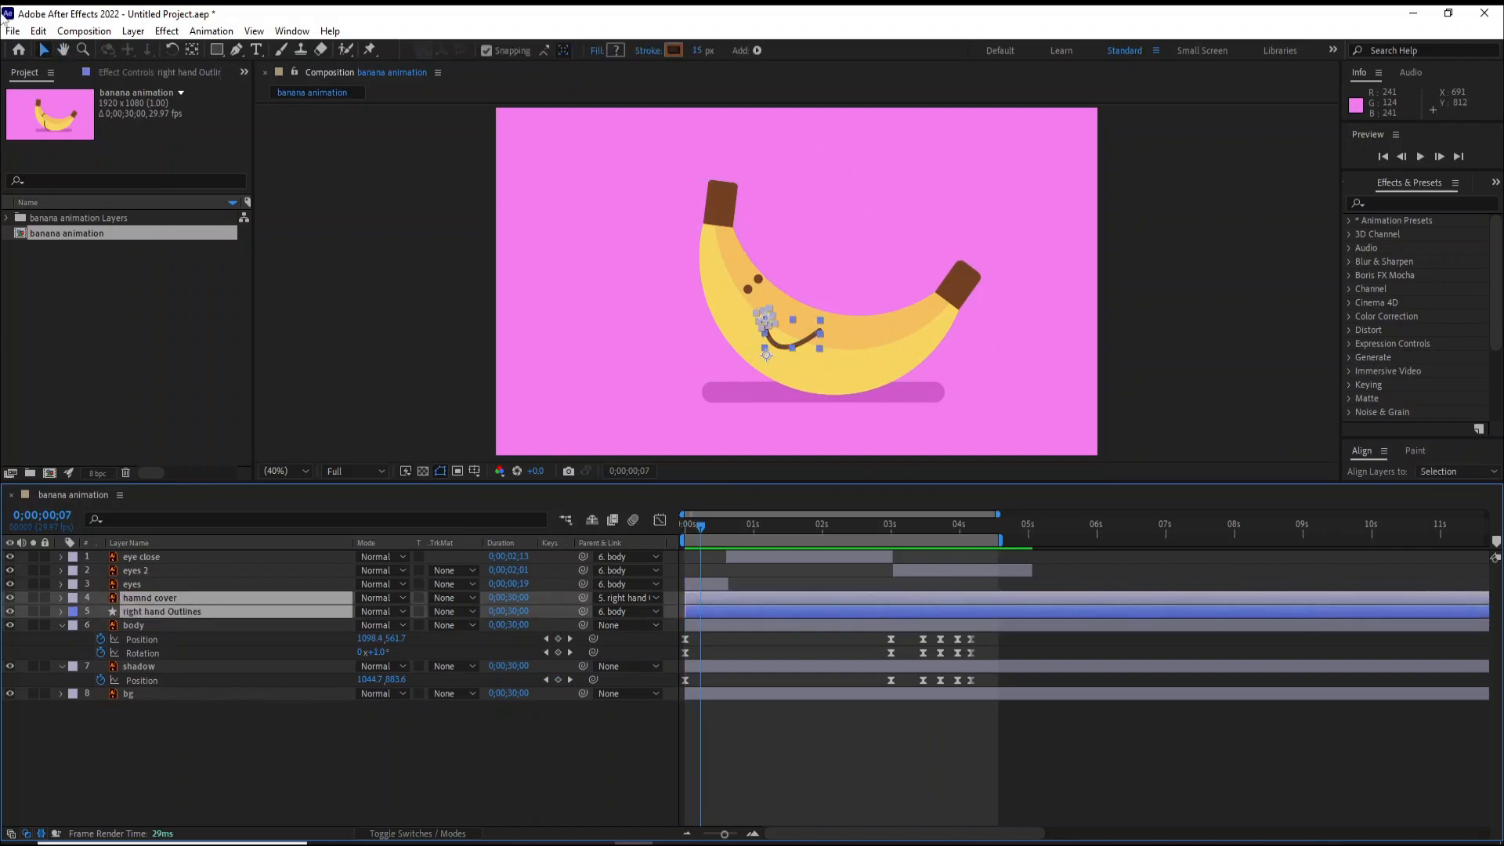
{"action": "left_click", "coordinate": [37, 32]}
{"action": "left_click", "coordinate": [69, 233]}
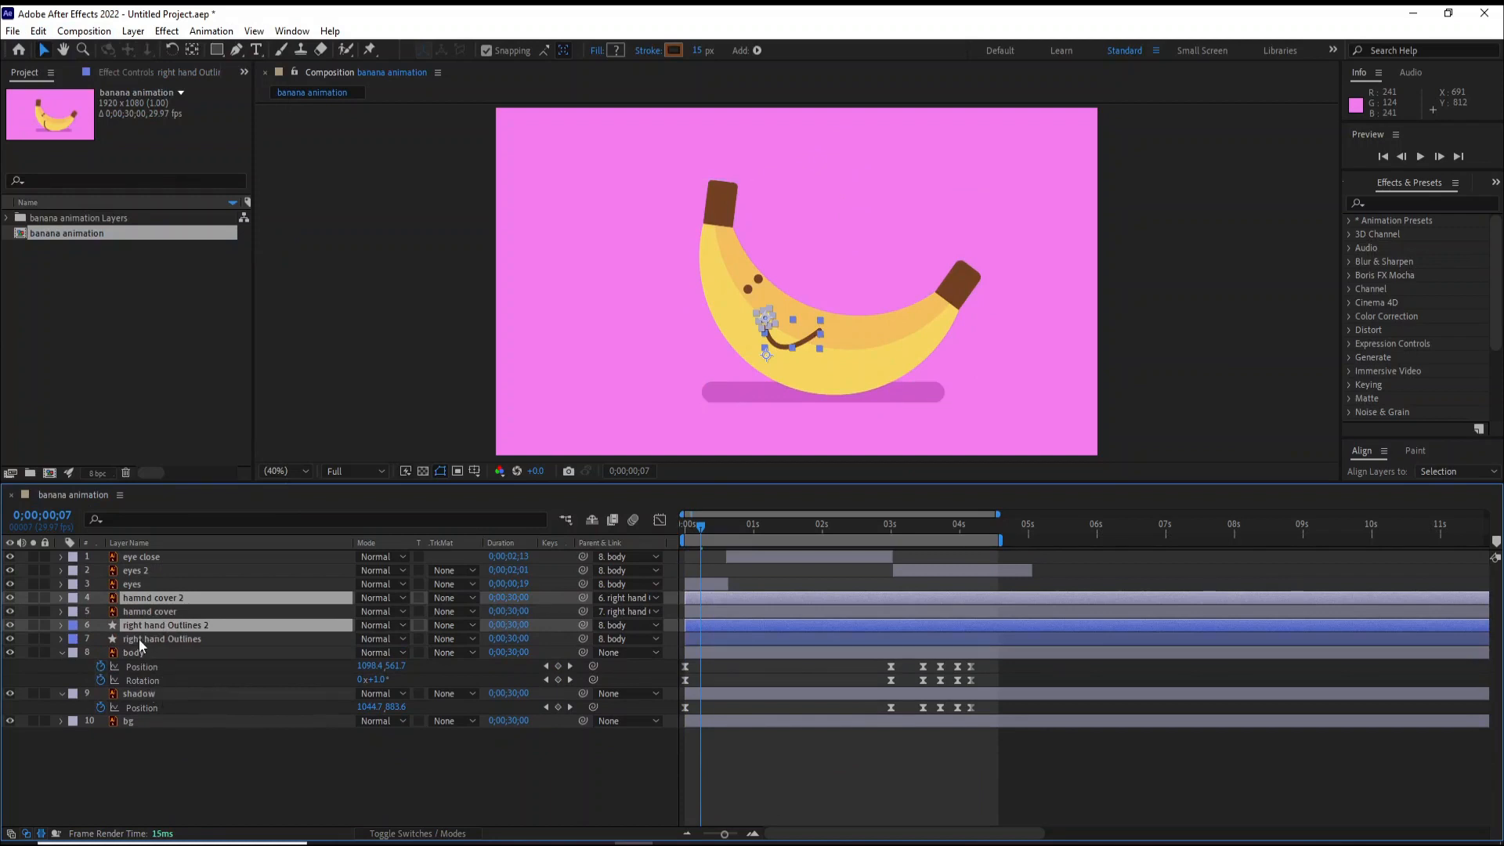
{"action": "left_click_drag", "start_coordinate": [150, 628], "coordinate": [149, 680]}
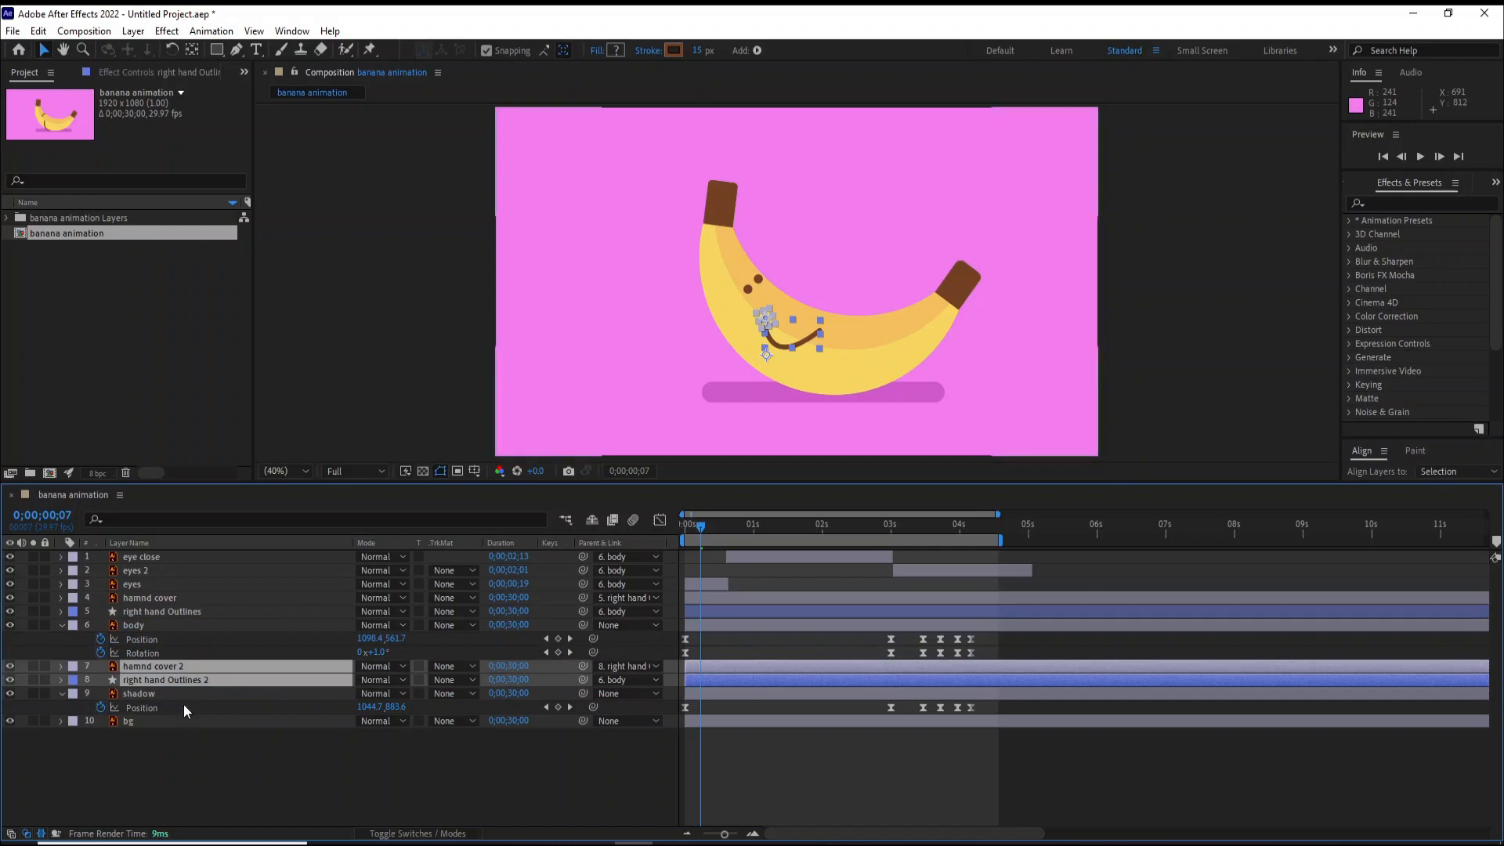
Collapse the body layer's properties and reveal the Path keyframes of right hand Outlines and right hand Outlines 2 for comparison.
{"action": "left_click", "coordinate": [62, 626]}
{"action": "left_click", "coordinate": [168, 759]}
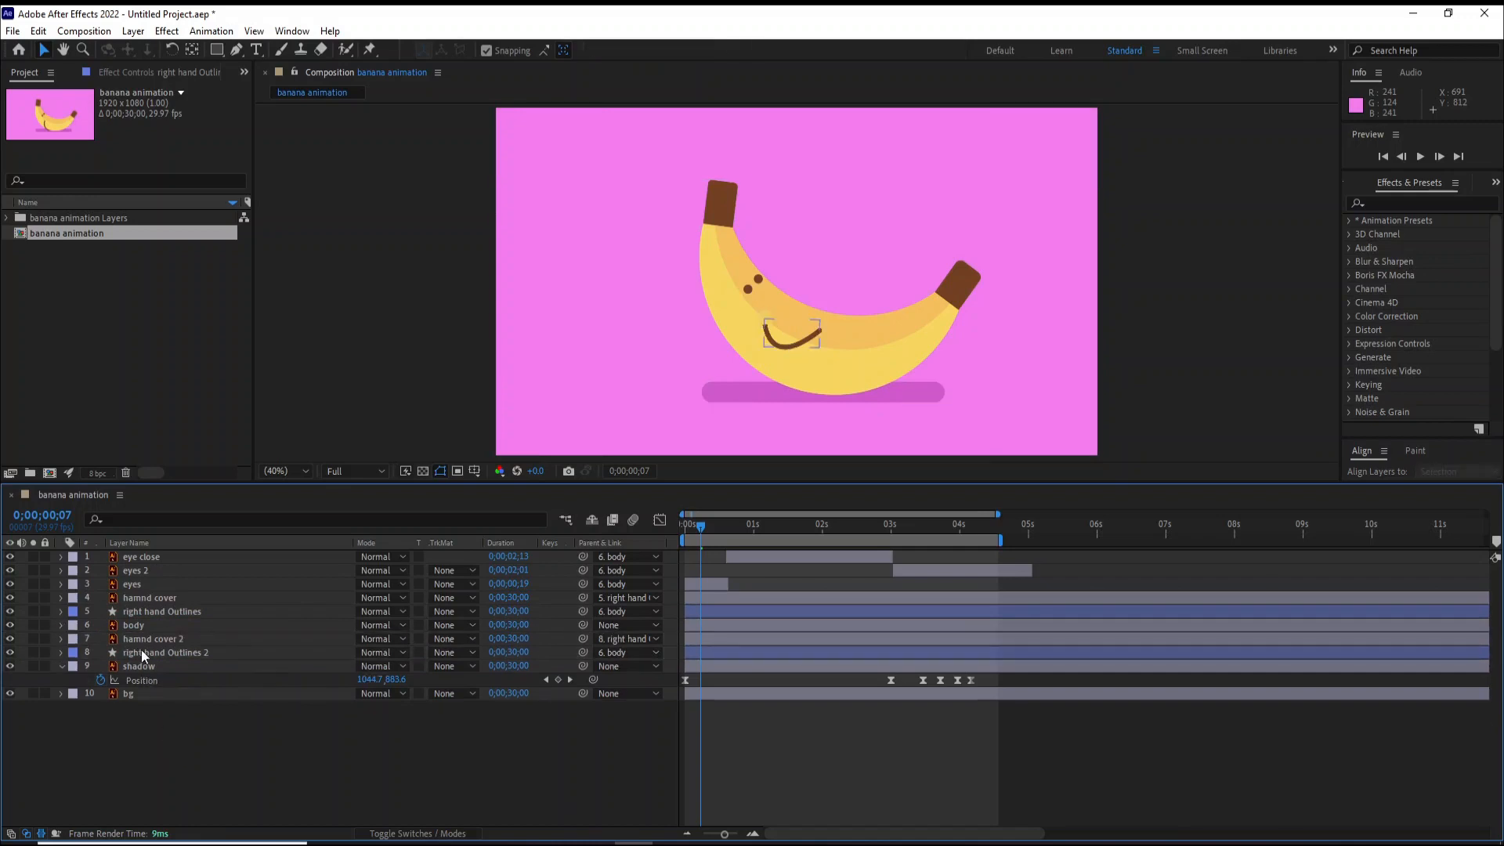
{"action": "left_click", "coordinate": [141, 650]}
{"action": "key", "text": "u"}
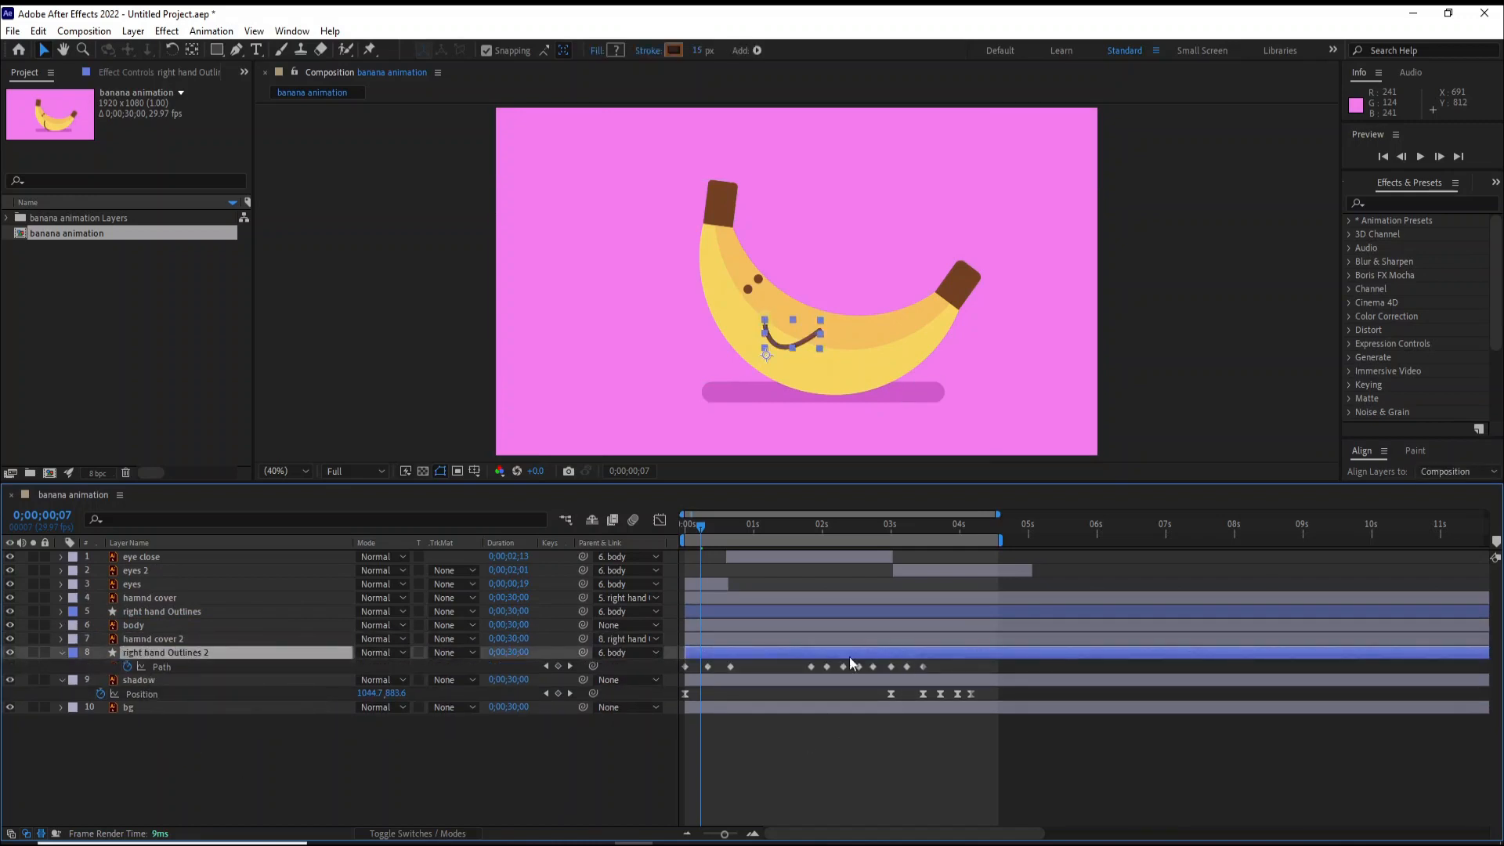
{"action": "left_click", "coordinate": [148, 608]}
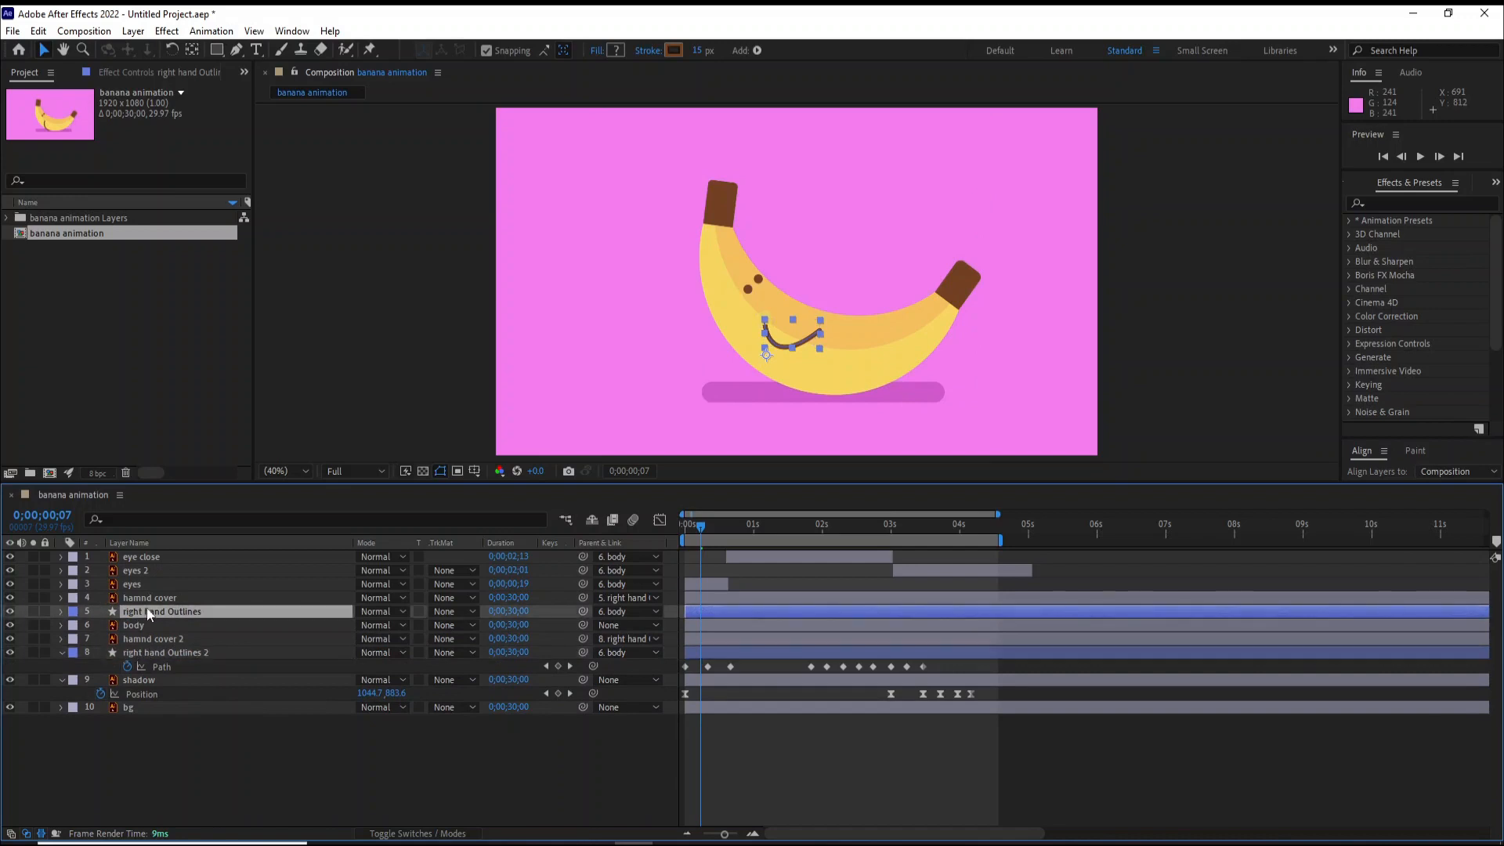
{"action": "key", "text": "u"}
{"action": "left_click", "coordinate": [726, 796]}
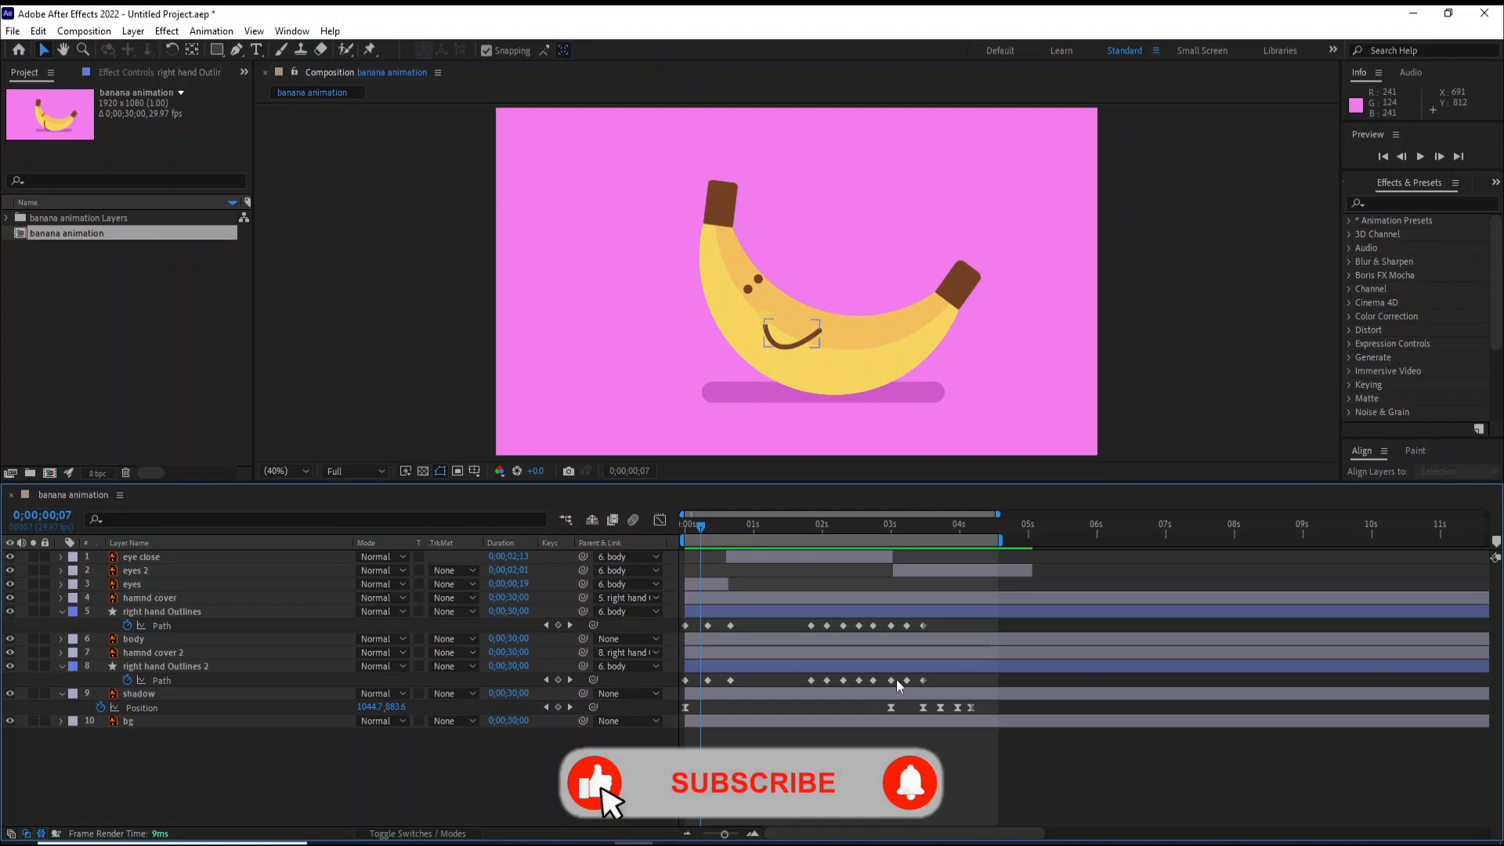
Shift the five middle Path keyframes of right hand Outlines 2 slightly later, so the first of them sits at about two seconds.
{"action": "left_click_drag", "start_coordinate": [897, 677], "coordinate": [824, 682]}
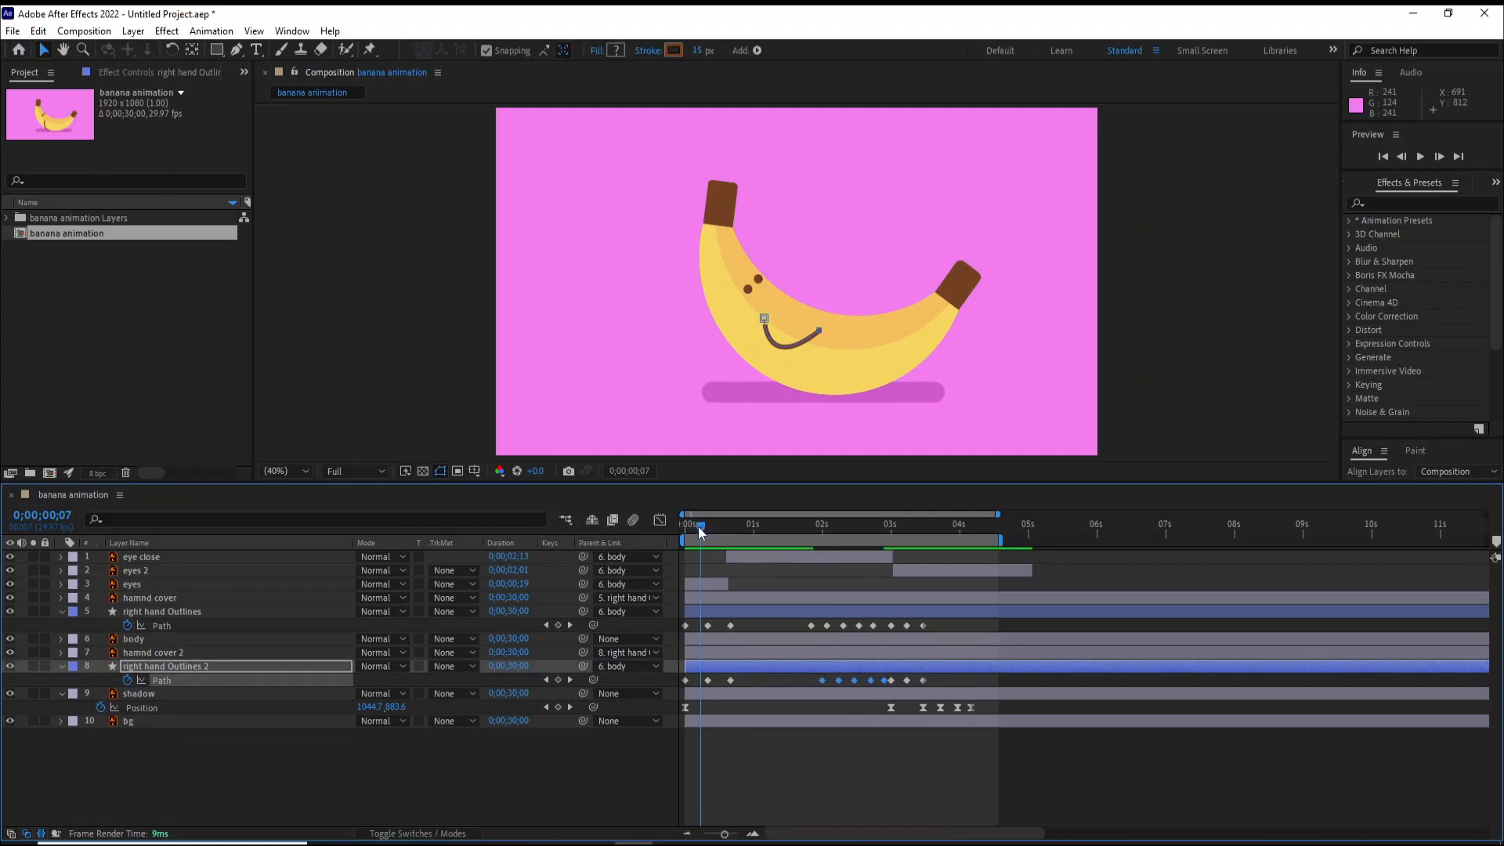
{"action": "left_click_drag", "start_coordinate": [698, 527], "coordinate": [685, 527]}
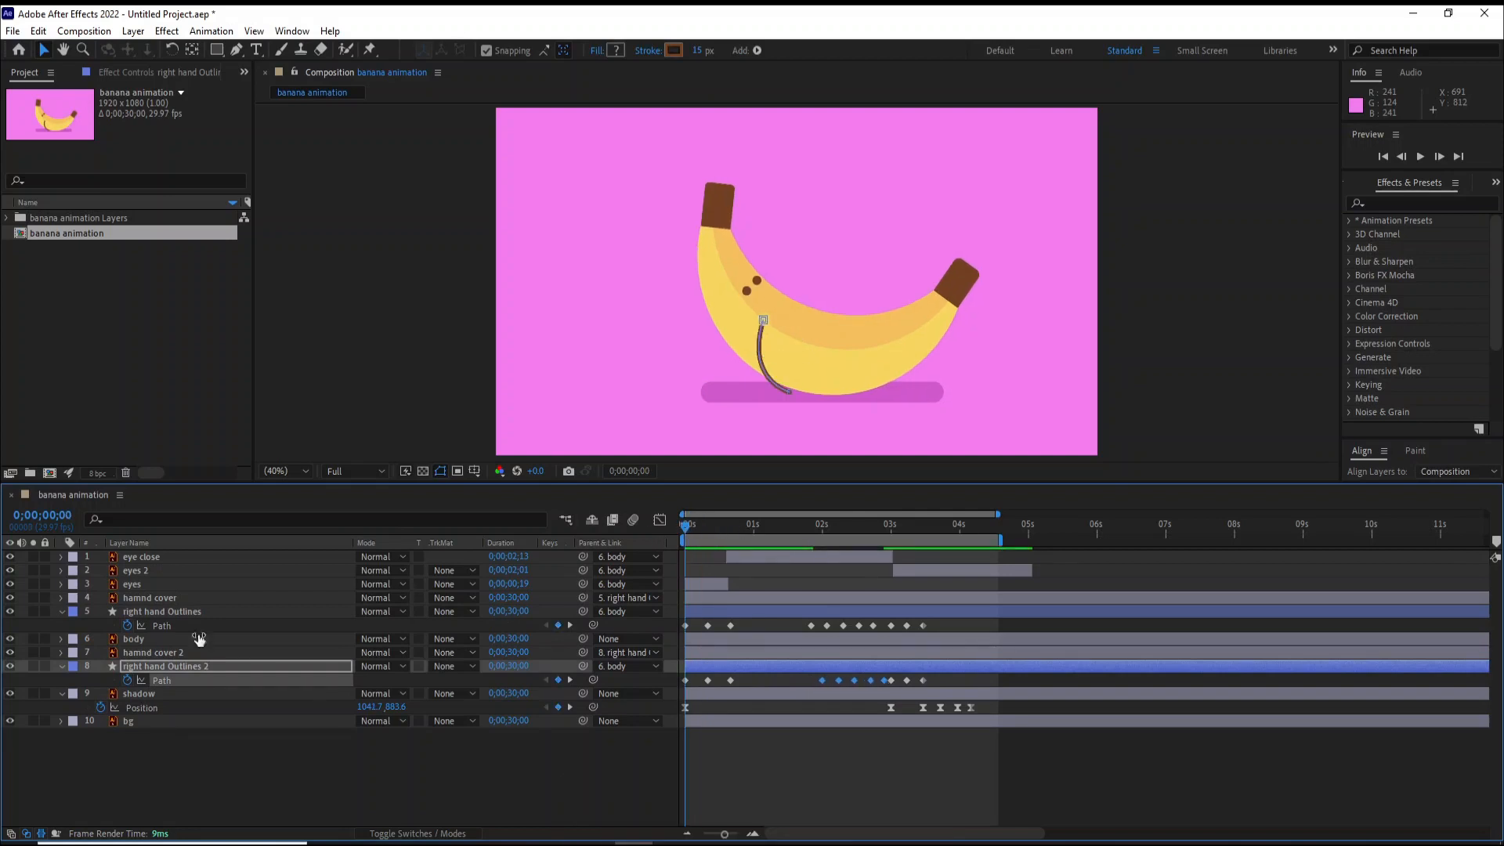
{"action": "key", "text": "ctrl+shift+a"}
At 0;00;01;25, nudge hamnd cover 2 and right hand Outlines 2 together up and to the right, offsetting the second arm from the first.
{"action": "left_click", "coordinate": [152, 663]}
{"action": "left_click", "coordinate": [153, 650], "text": "shift"}
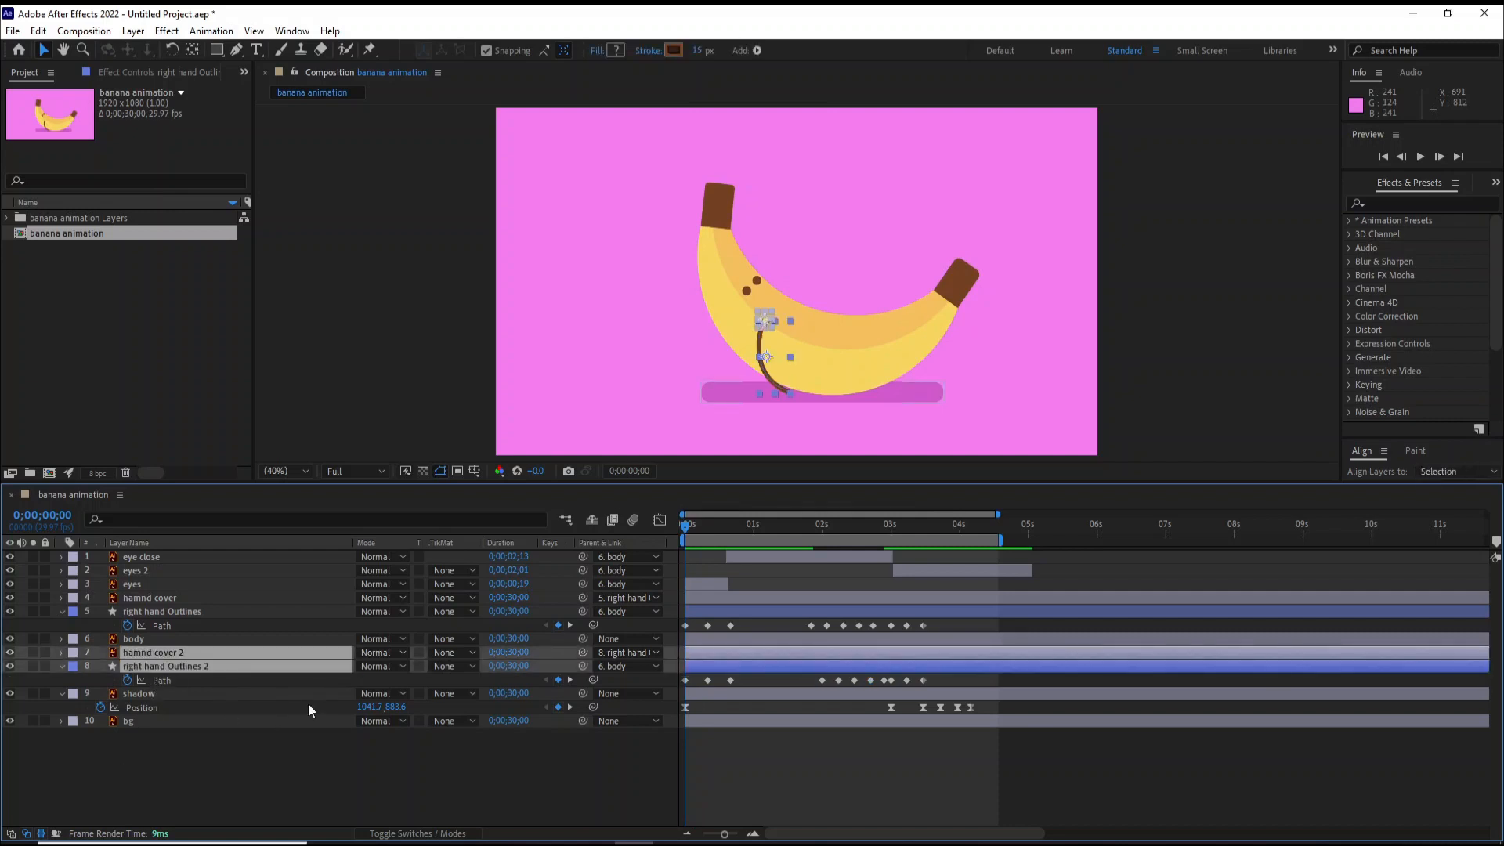
{"action": "left_click_drag", "start_coordinate": [786, 524], "coordinate": [811, 534]}
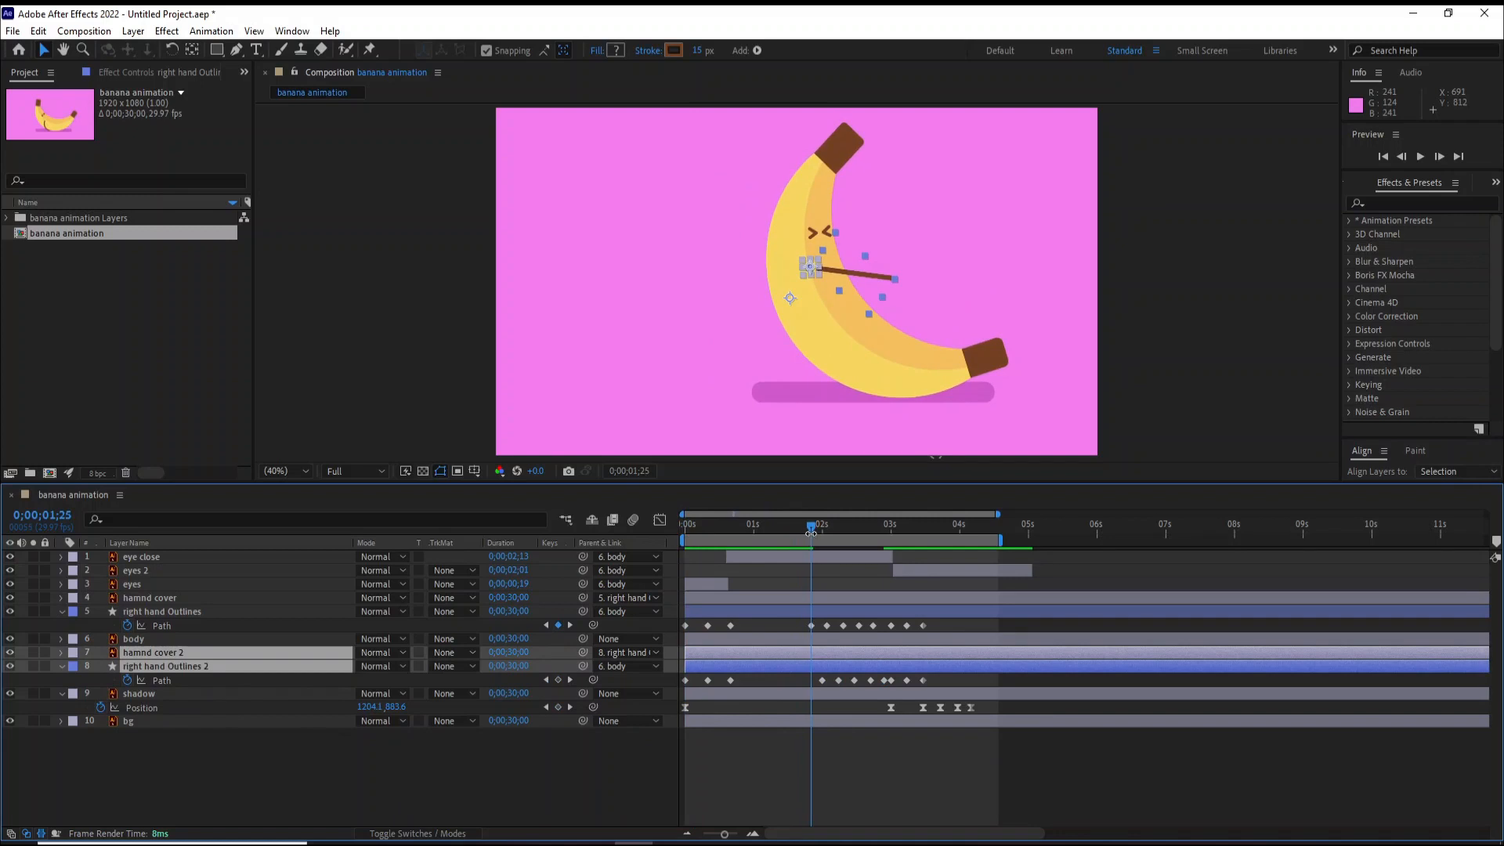
{"action": "key", "text": "Up"}
{"action": "key", "text": "Up"}
{"action": "key", "text": "Up"}
{"action": "key", "text": "Up"}
{"action": "key", "text": "Up"}
{"action": "key", "text": "Up"}
{"action": "key", "text": "Up"}
{"action": "key", "text": "Up"}
{"action": "key", "text": "Up"}
{"action": "key", "text": "Up"}
{"action": "key", "text": "Up"}
{"action": "key", "text": "Up"}
{"action": "key", "text": "Up"}
{"action": "key", "text": "Up"}
{"action": "key", "text": "Up"}
{"action": "key", "text": "Up"}
{"action": "key", "text": "Up"}
{"action": "key", "text": "Up"}
{"action": "key", "text": "Up"}
{"action": "key", "text": "Up"}
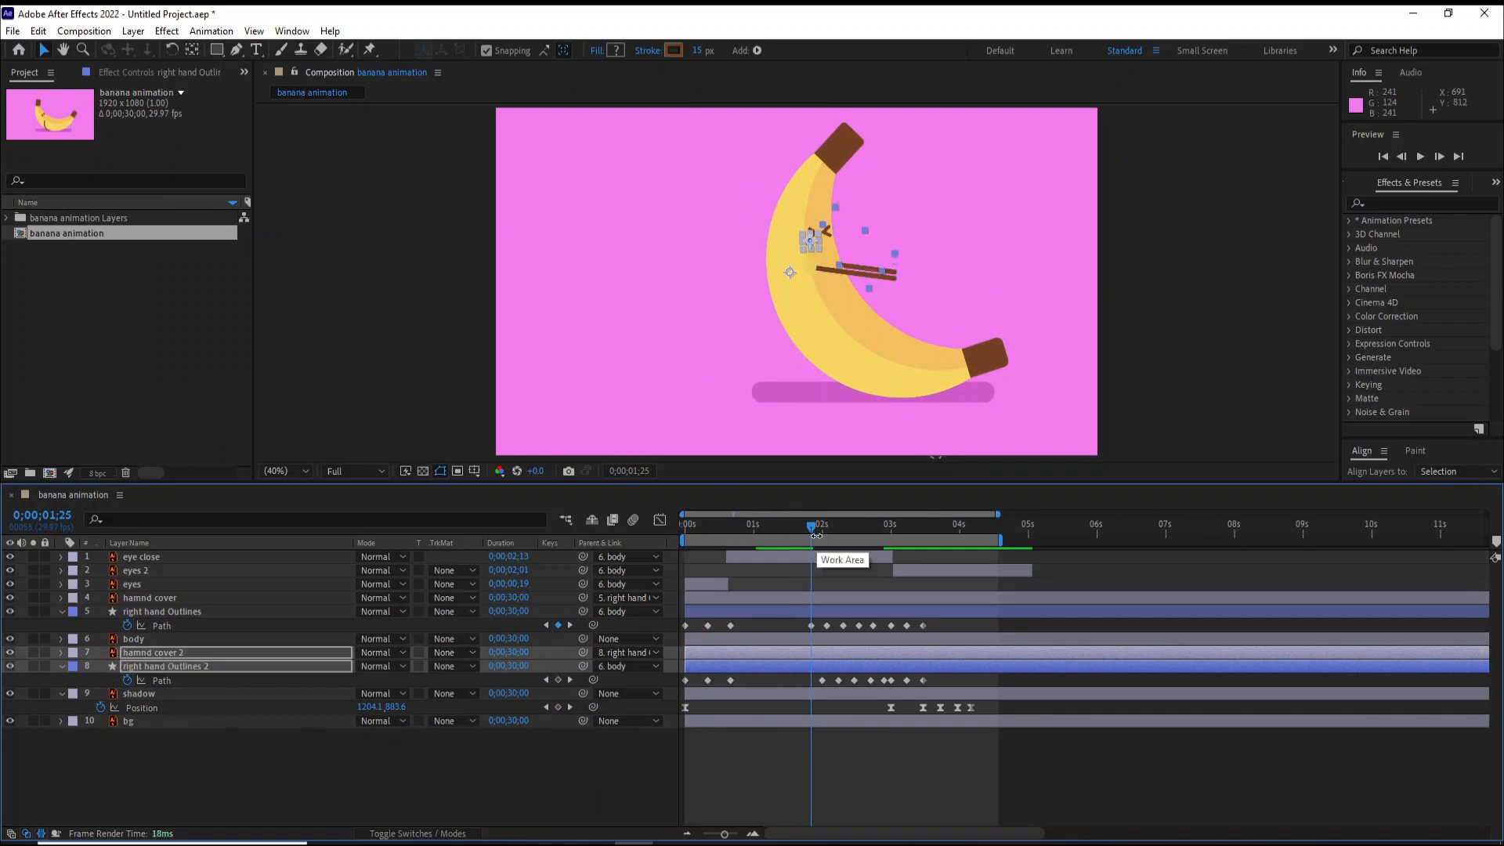
{"action": "key", "text": "shift+Right"}
{"action": "key", "text": "shift+Right"}
{"action": "key", "text": "shift+Right"}
{"action": "key", "text": "shift+Right"}
{"action": "key", "text": "shift+Right"}
{"action": "key", "text": "shift+Right"}
{"action": "key", "text": "shift+Right"}
{"action": "key", "text": "shift+Right"}
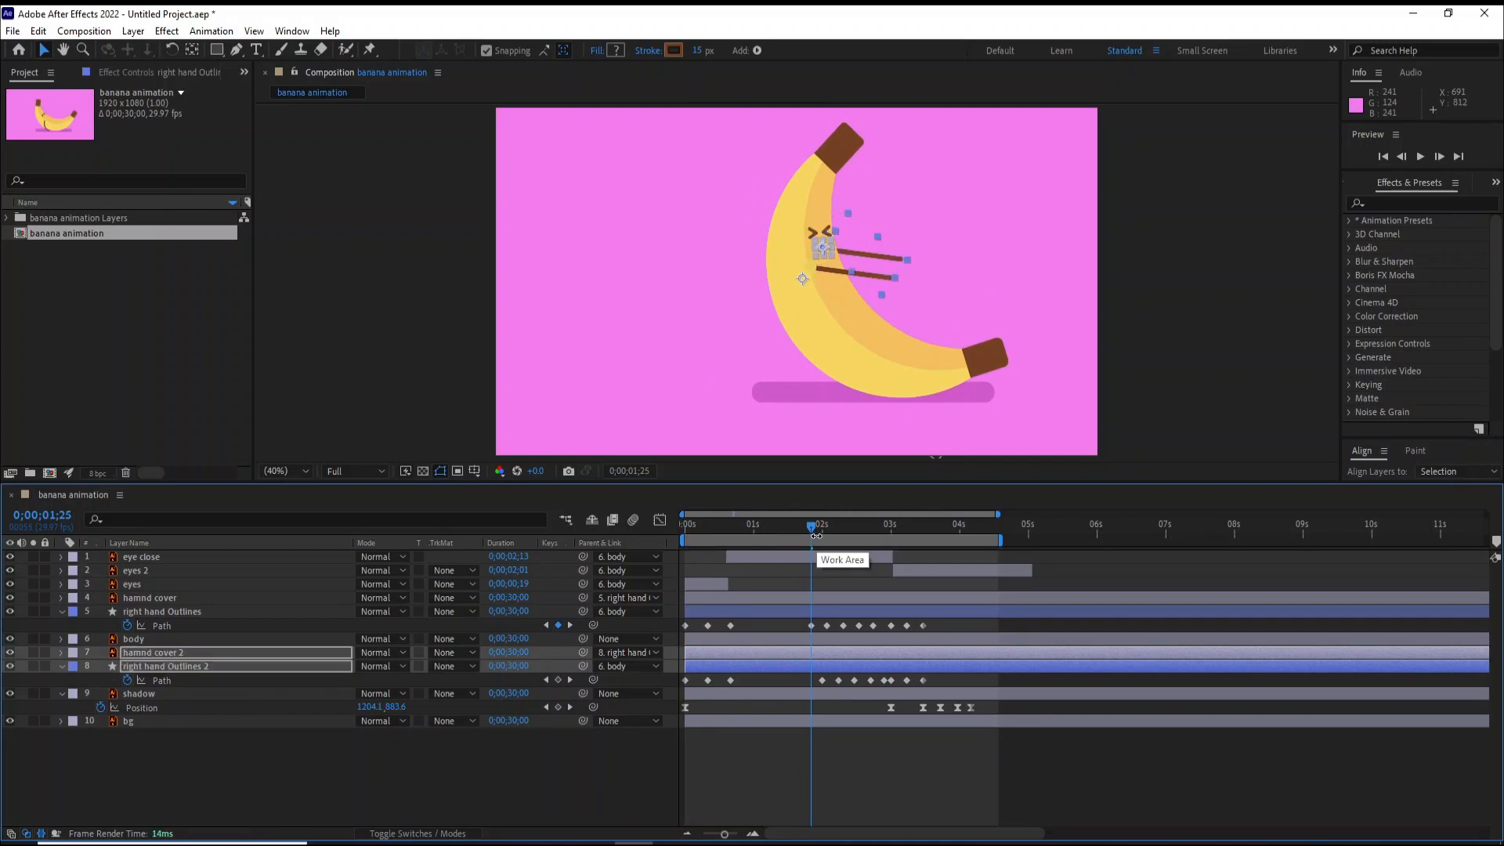
{"action": "key", "text": "shift+Left"}
{"action": "key", "text": "shift+Left"}
{"action": "key", "text": "shift+Down"}
{"action": "key", "text": "shift+Down"}
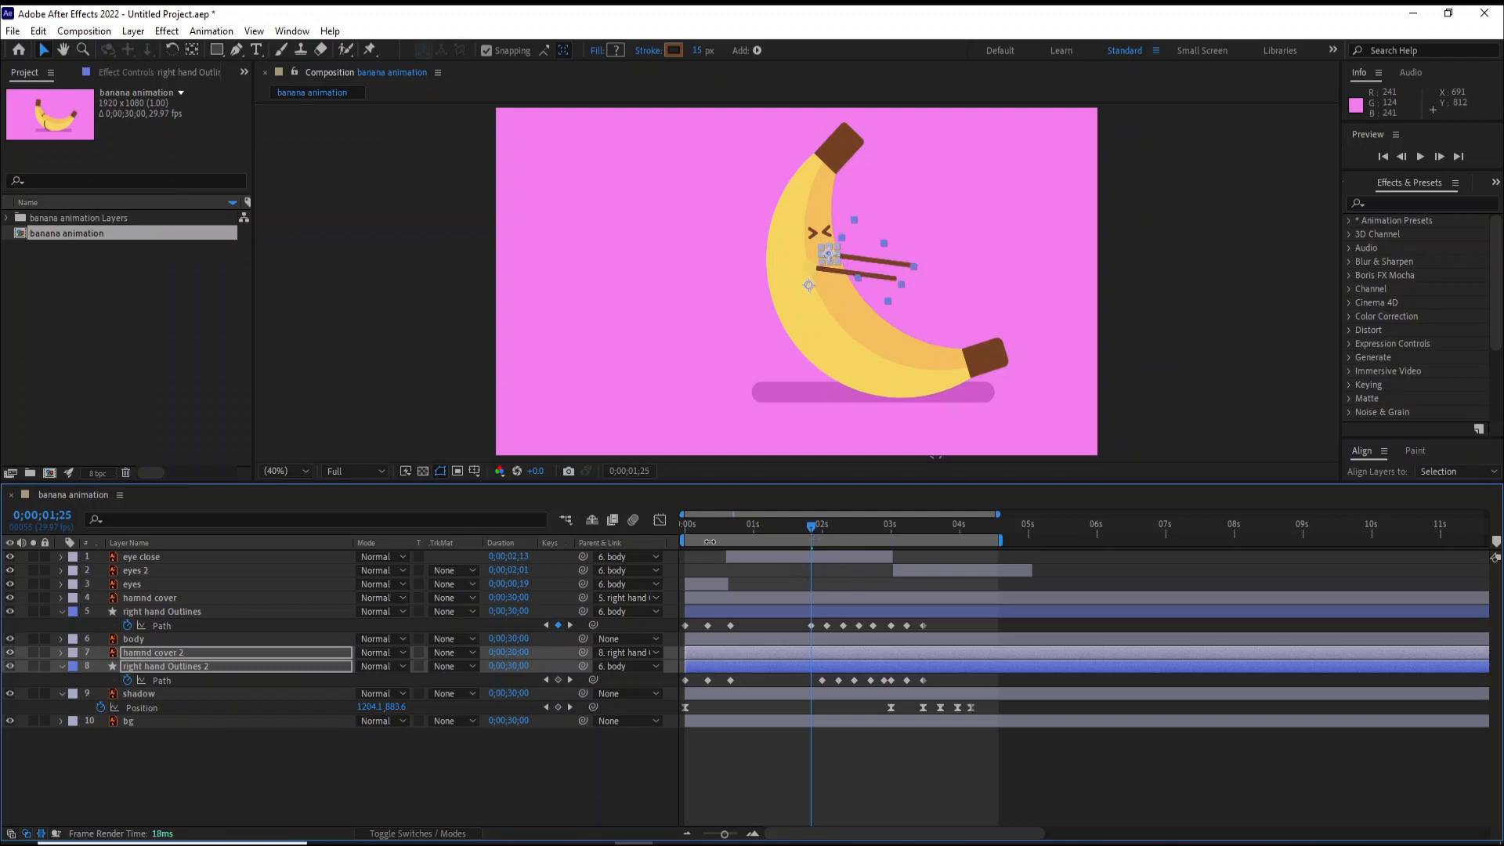
Preview the animation from the first frame to check the second arm's offset position and timing.
{"action": "left_click_drag", "start_coordinate": [699, 526], "coordinate": [668, 523]}
{"action": "key", "text": "space"}
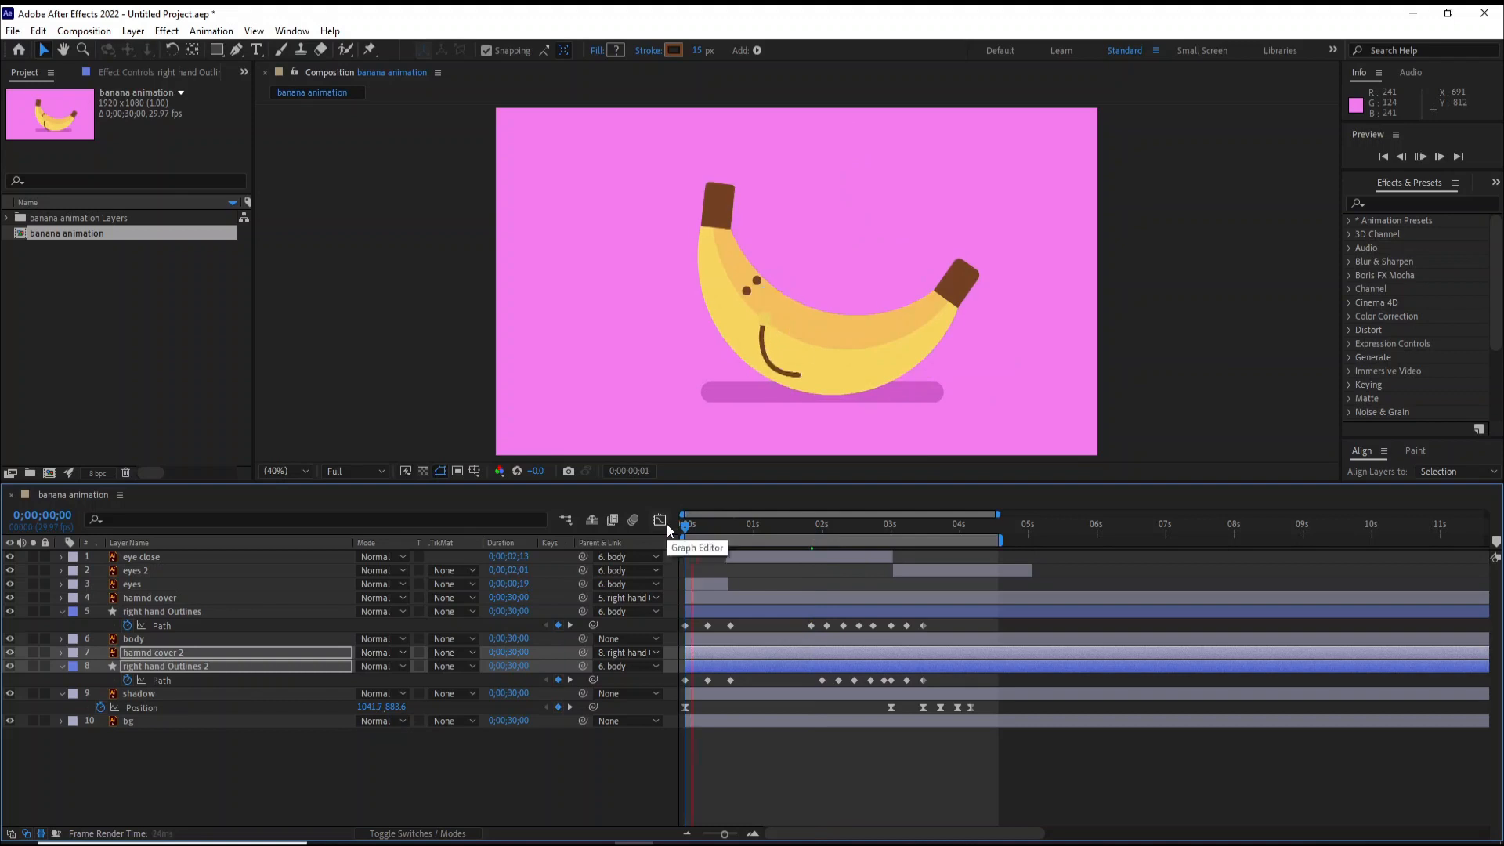